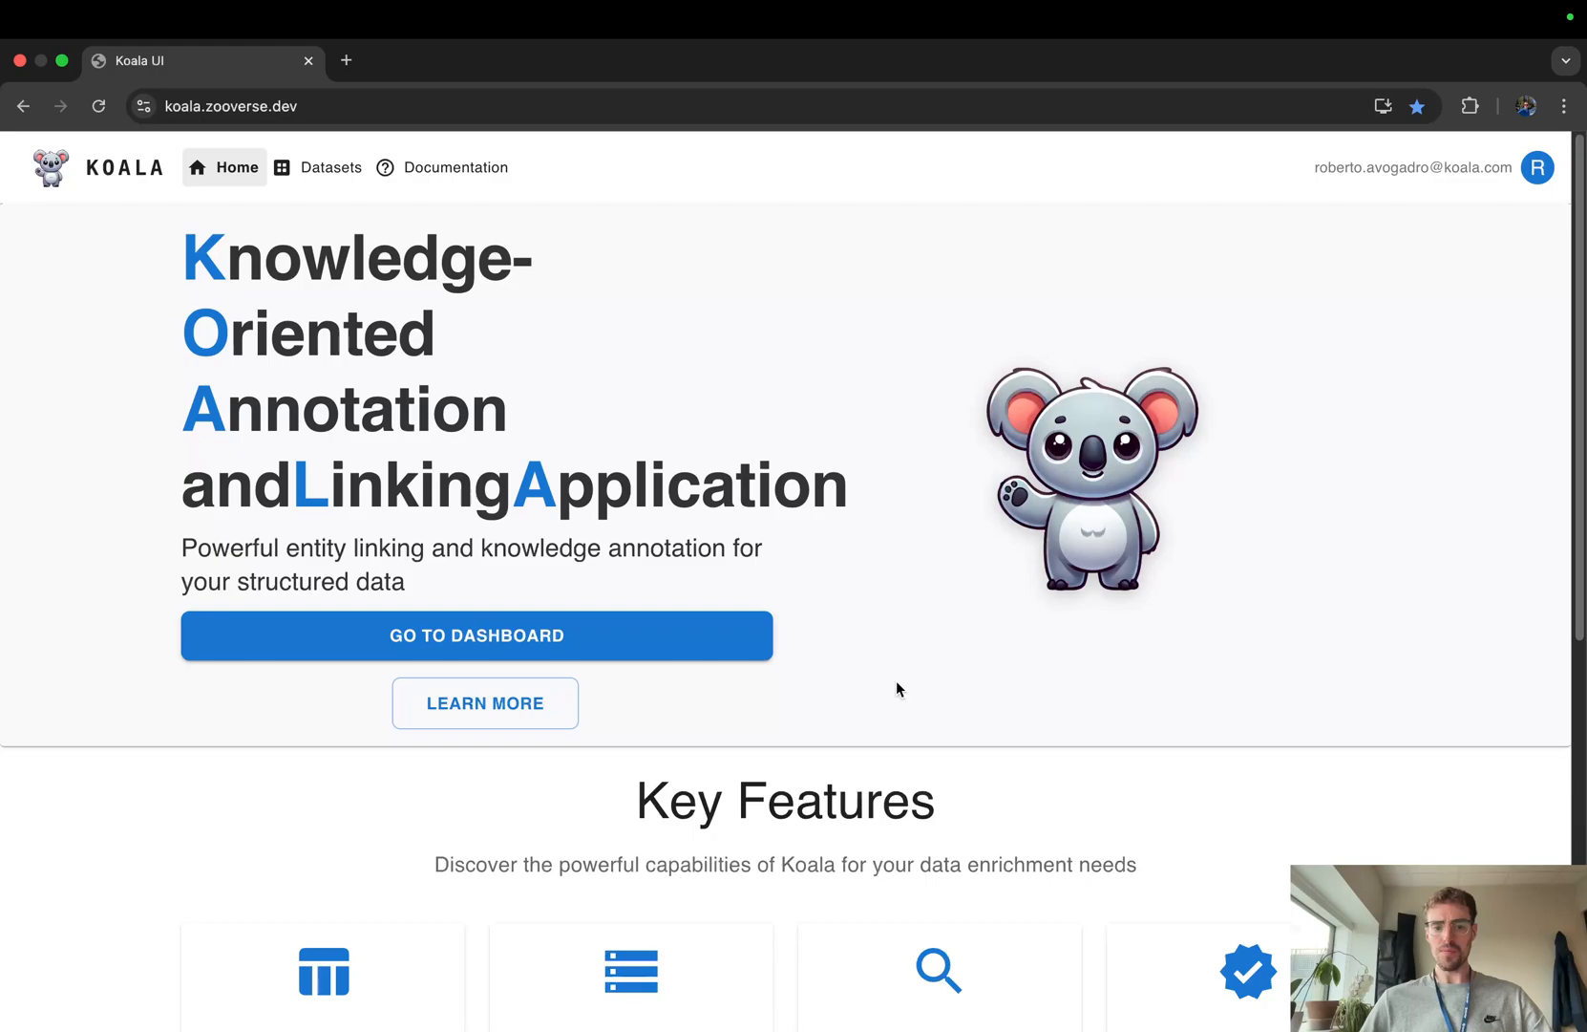
Step: Go to the dashboard and create a new dataset named ISWC 2025 DEMO
click(481, 638)
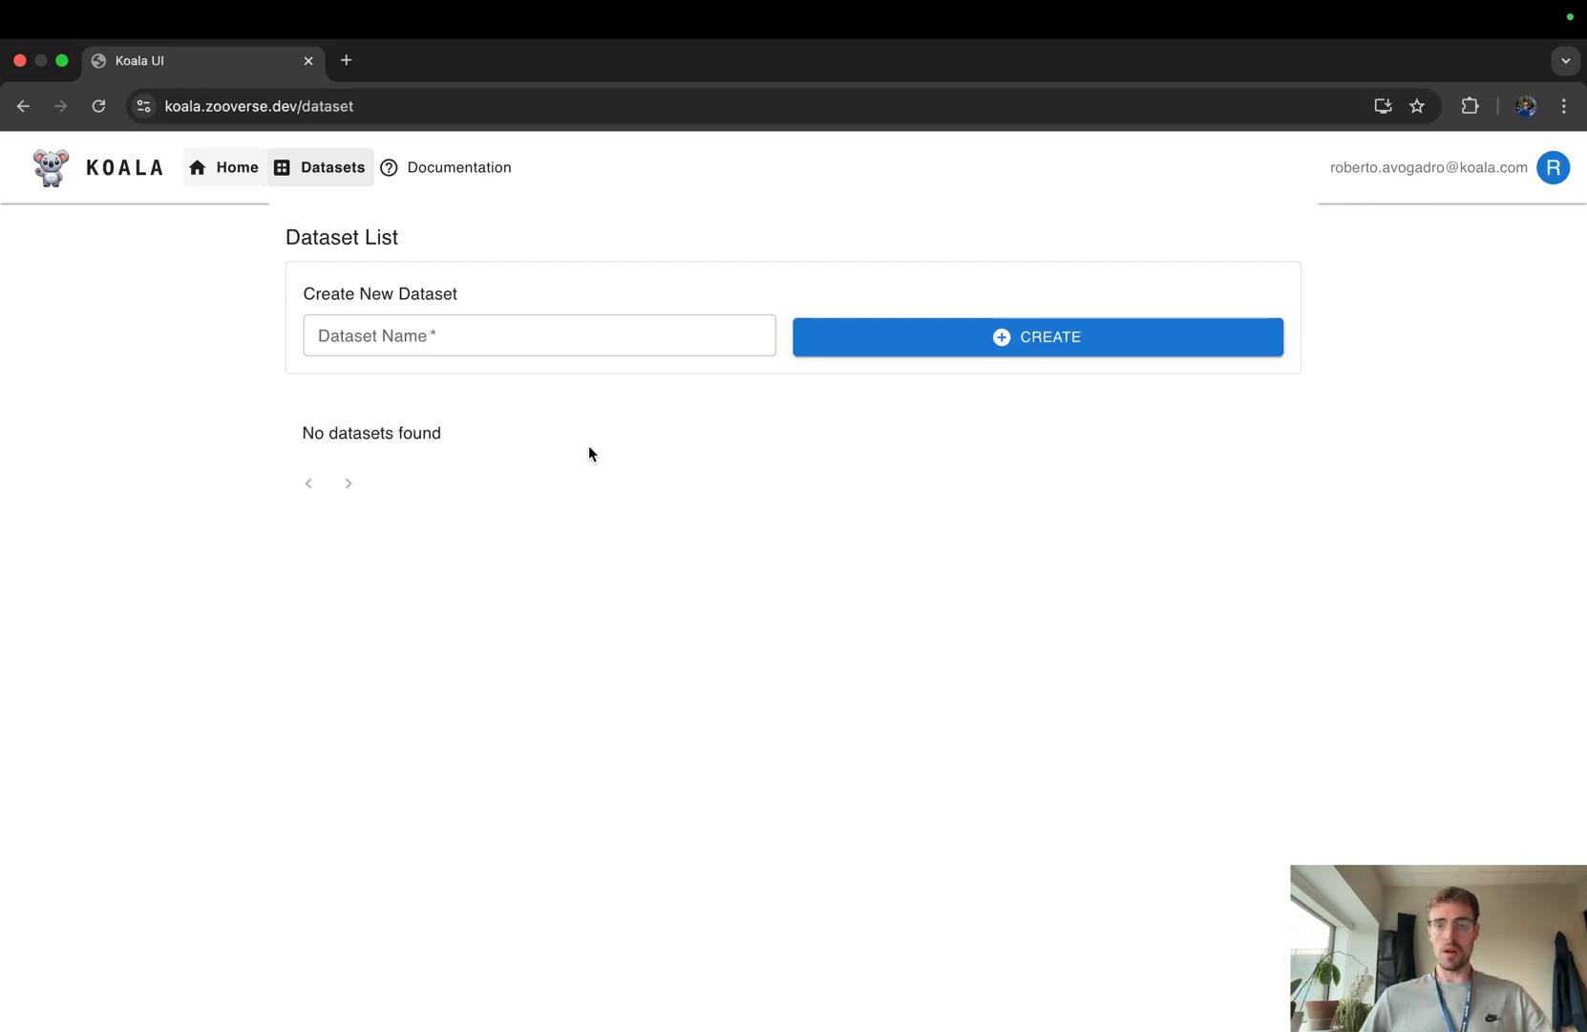
click(578, 331)
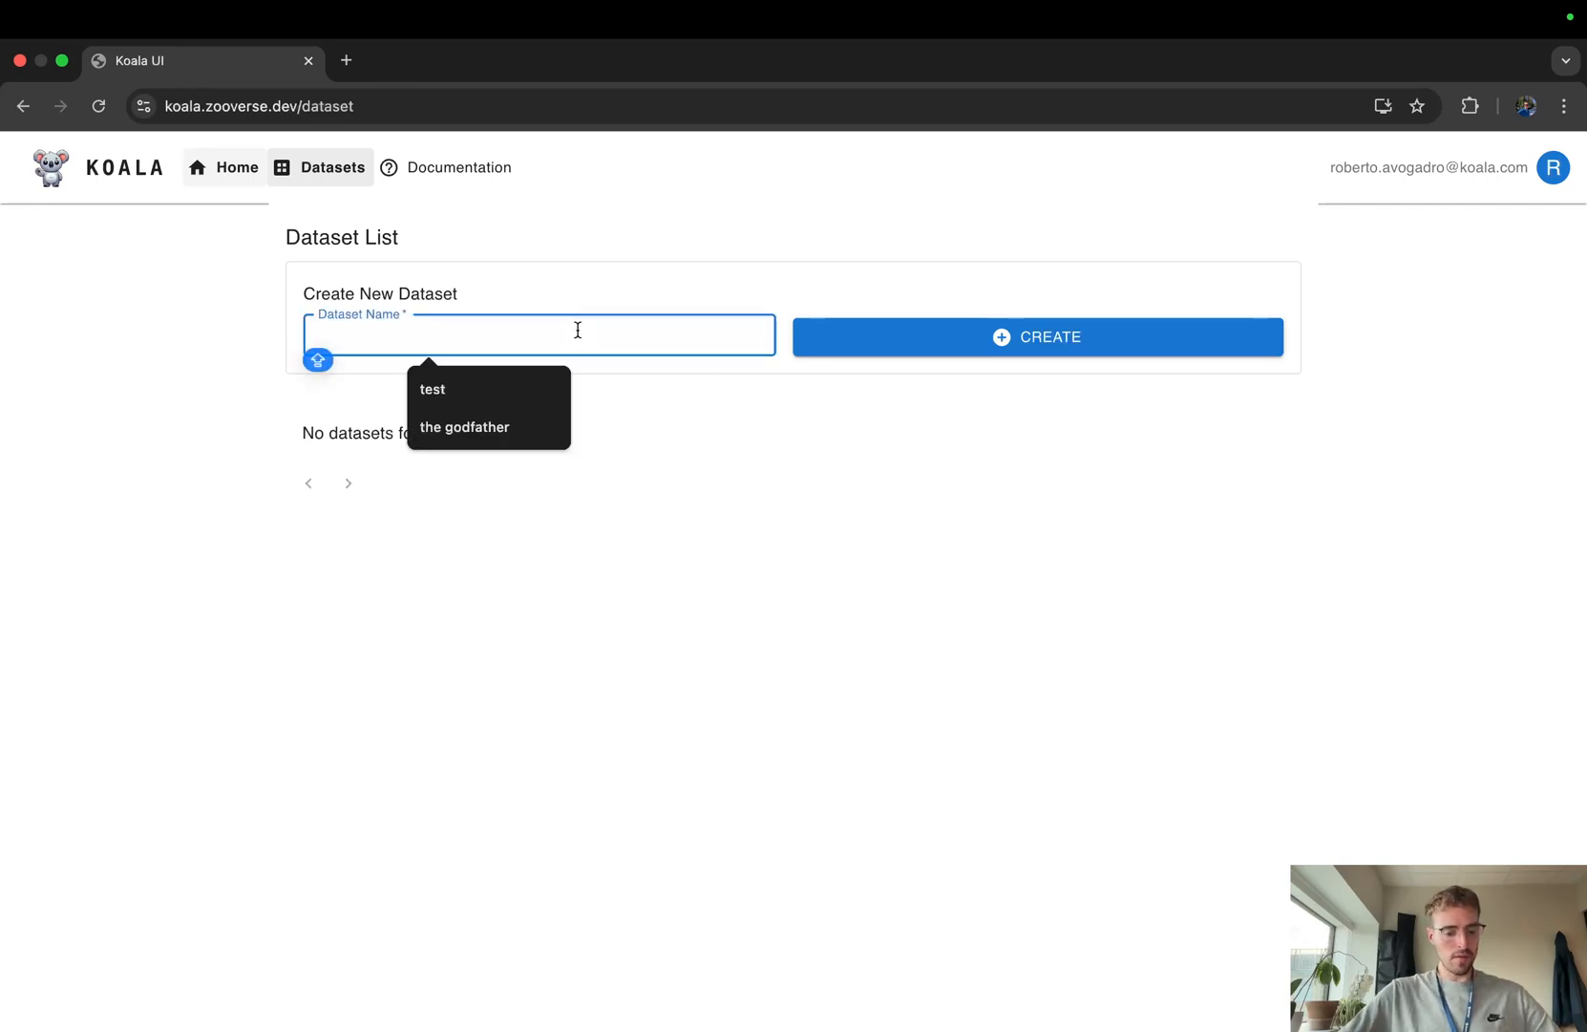
text(ISWC)
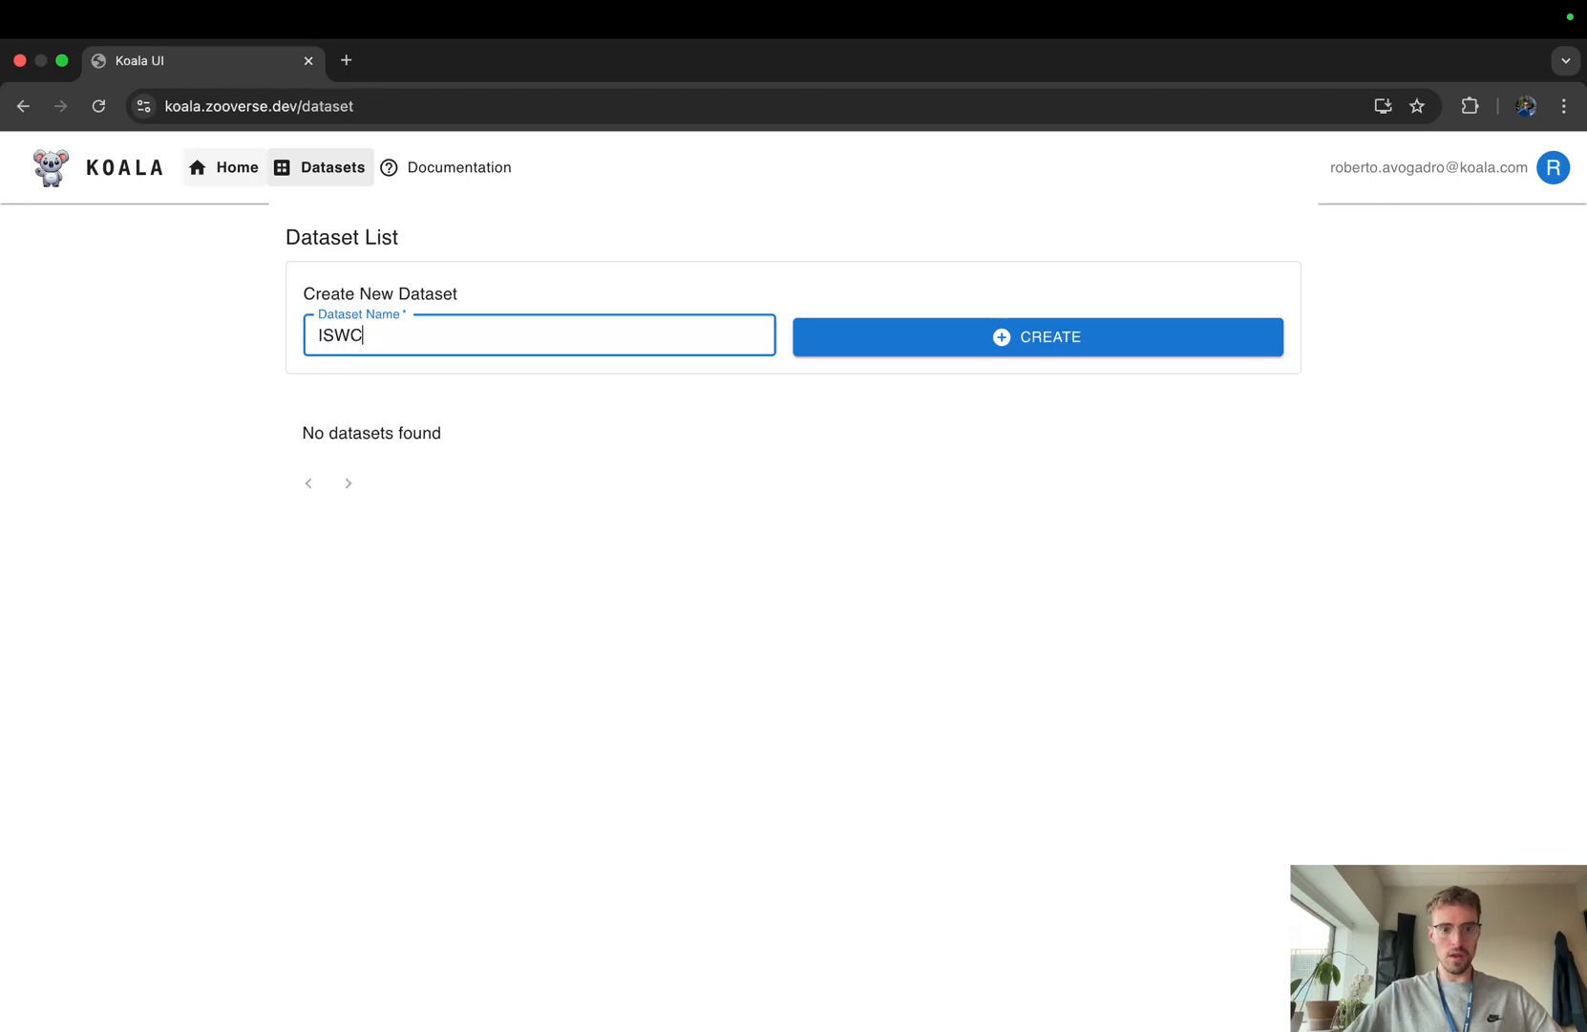
text( 2025)
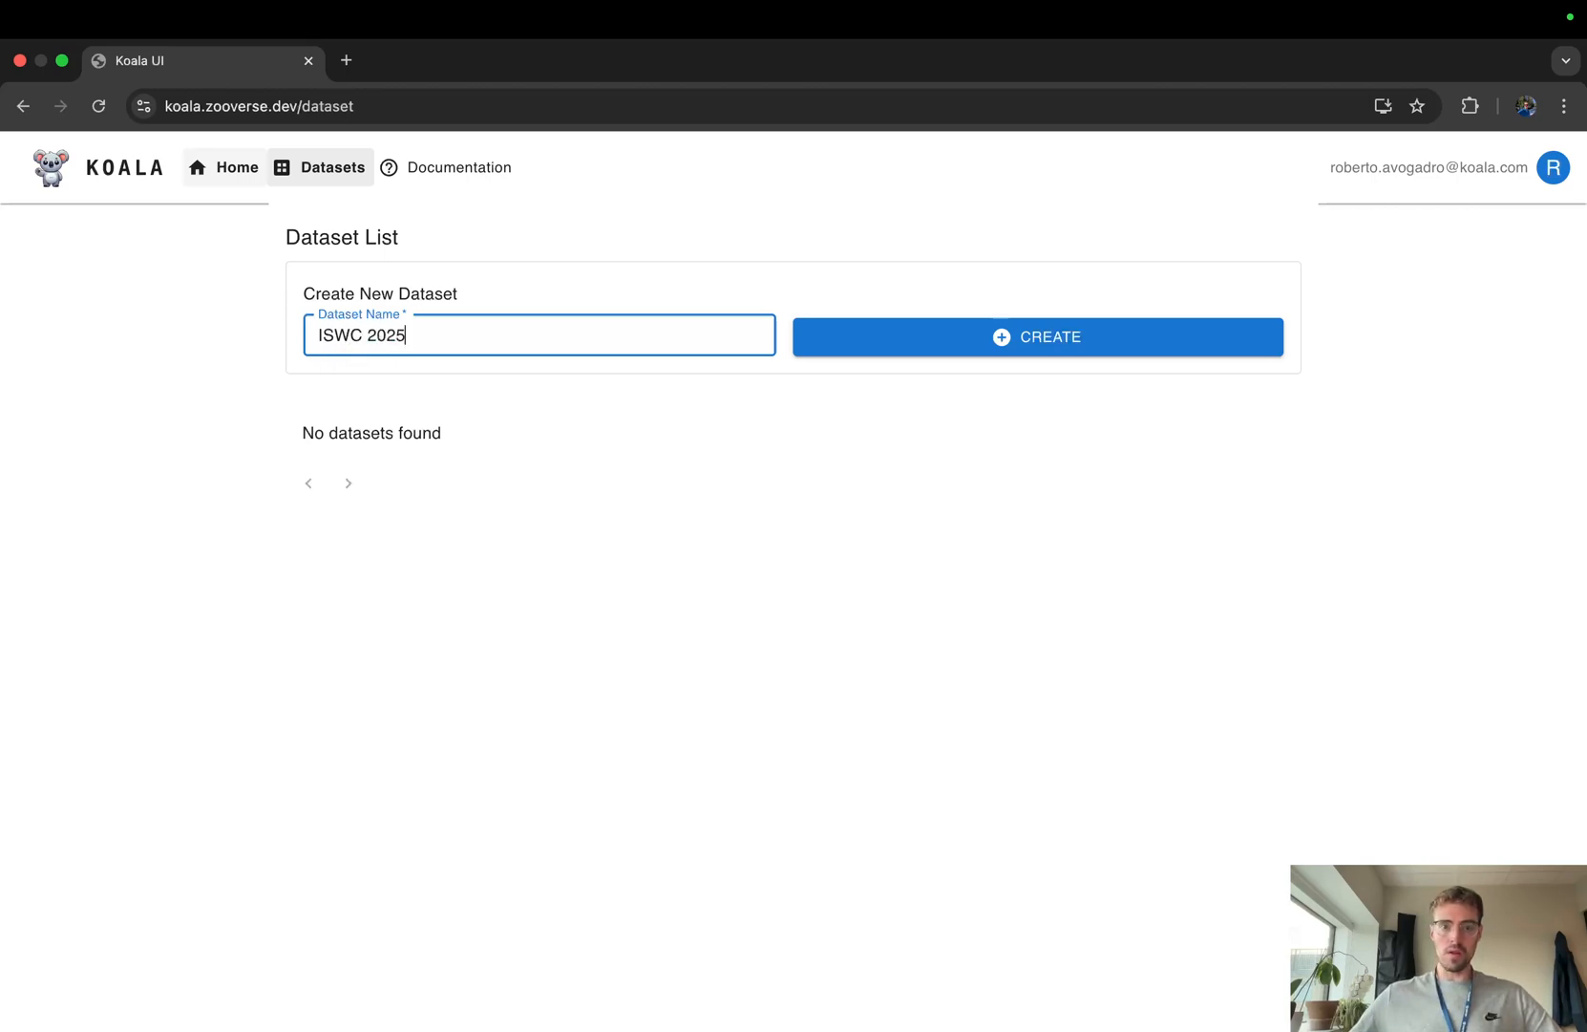
text( DEMO)
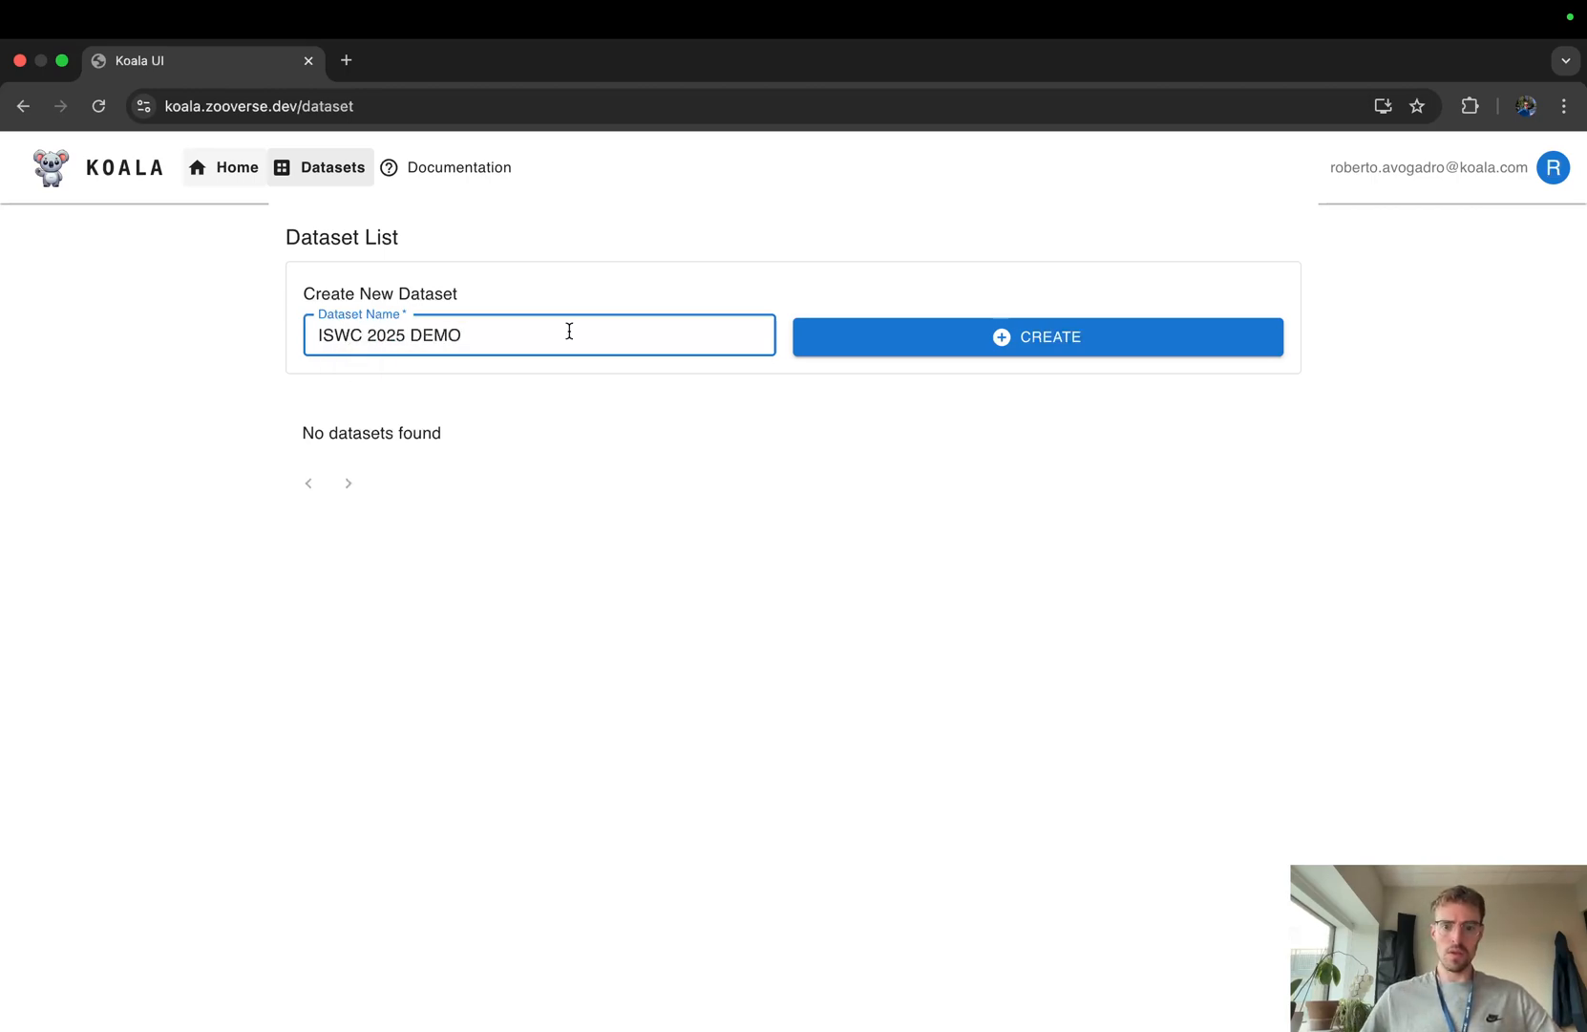
click(1088, 336)
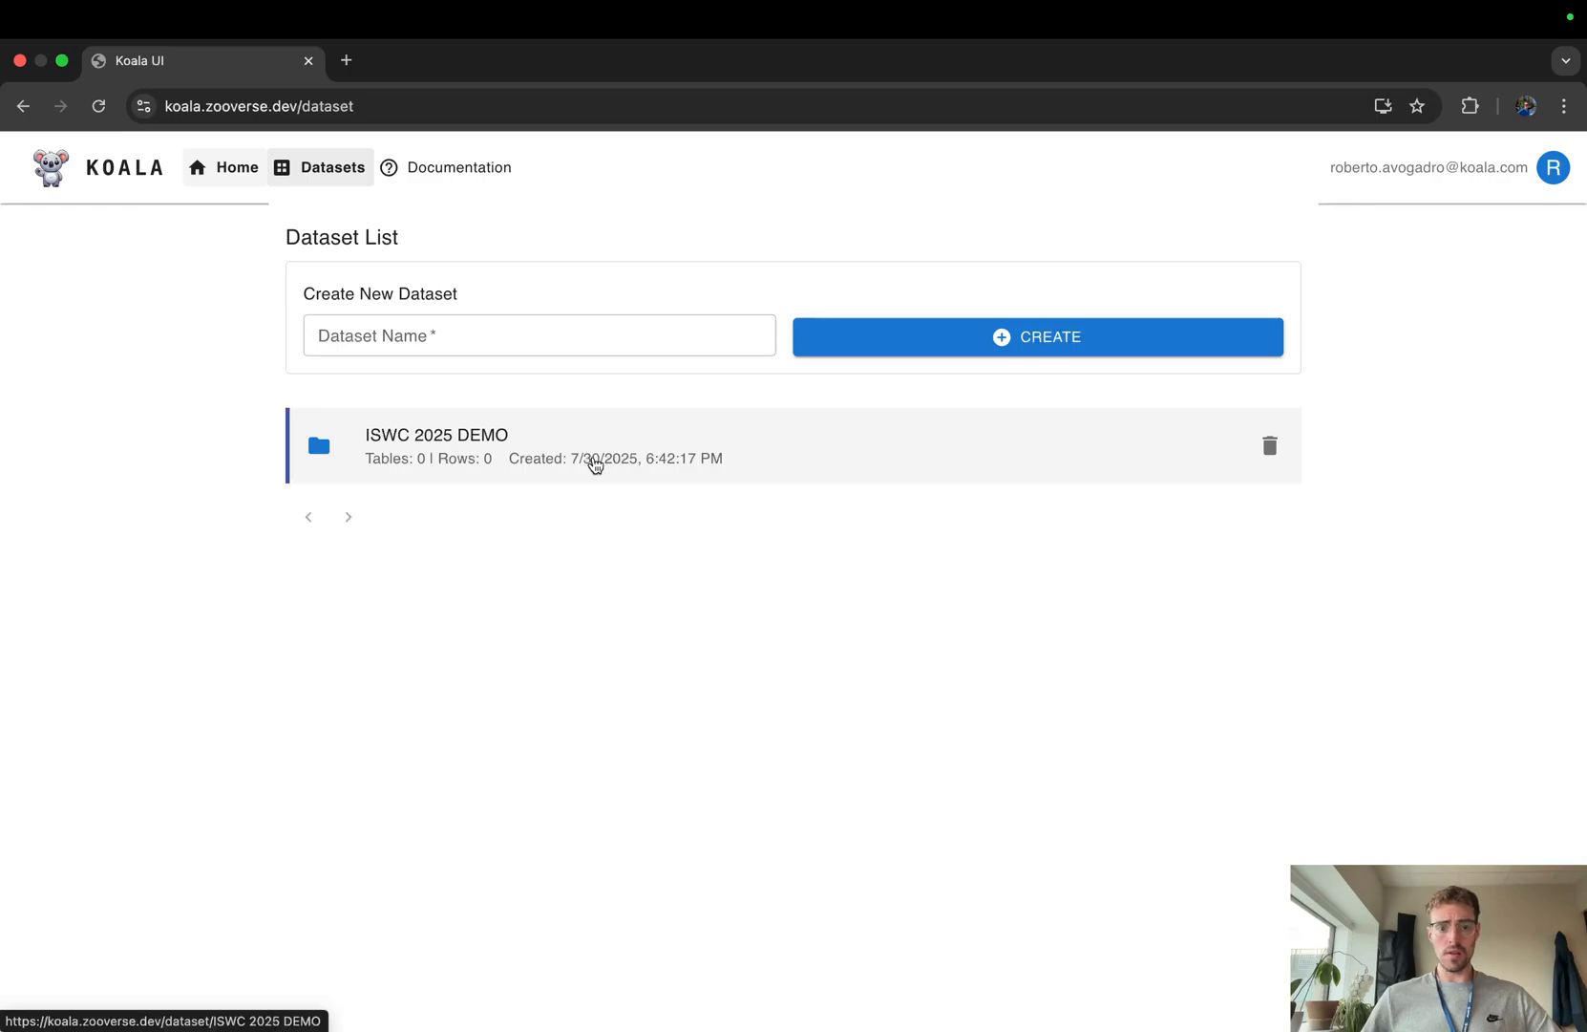
Step: In the ISWC 2025 DEMO dataset, choose imdb_top_1000.csv for a new table upload and review its preview
click(593, 463)
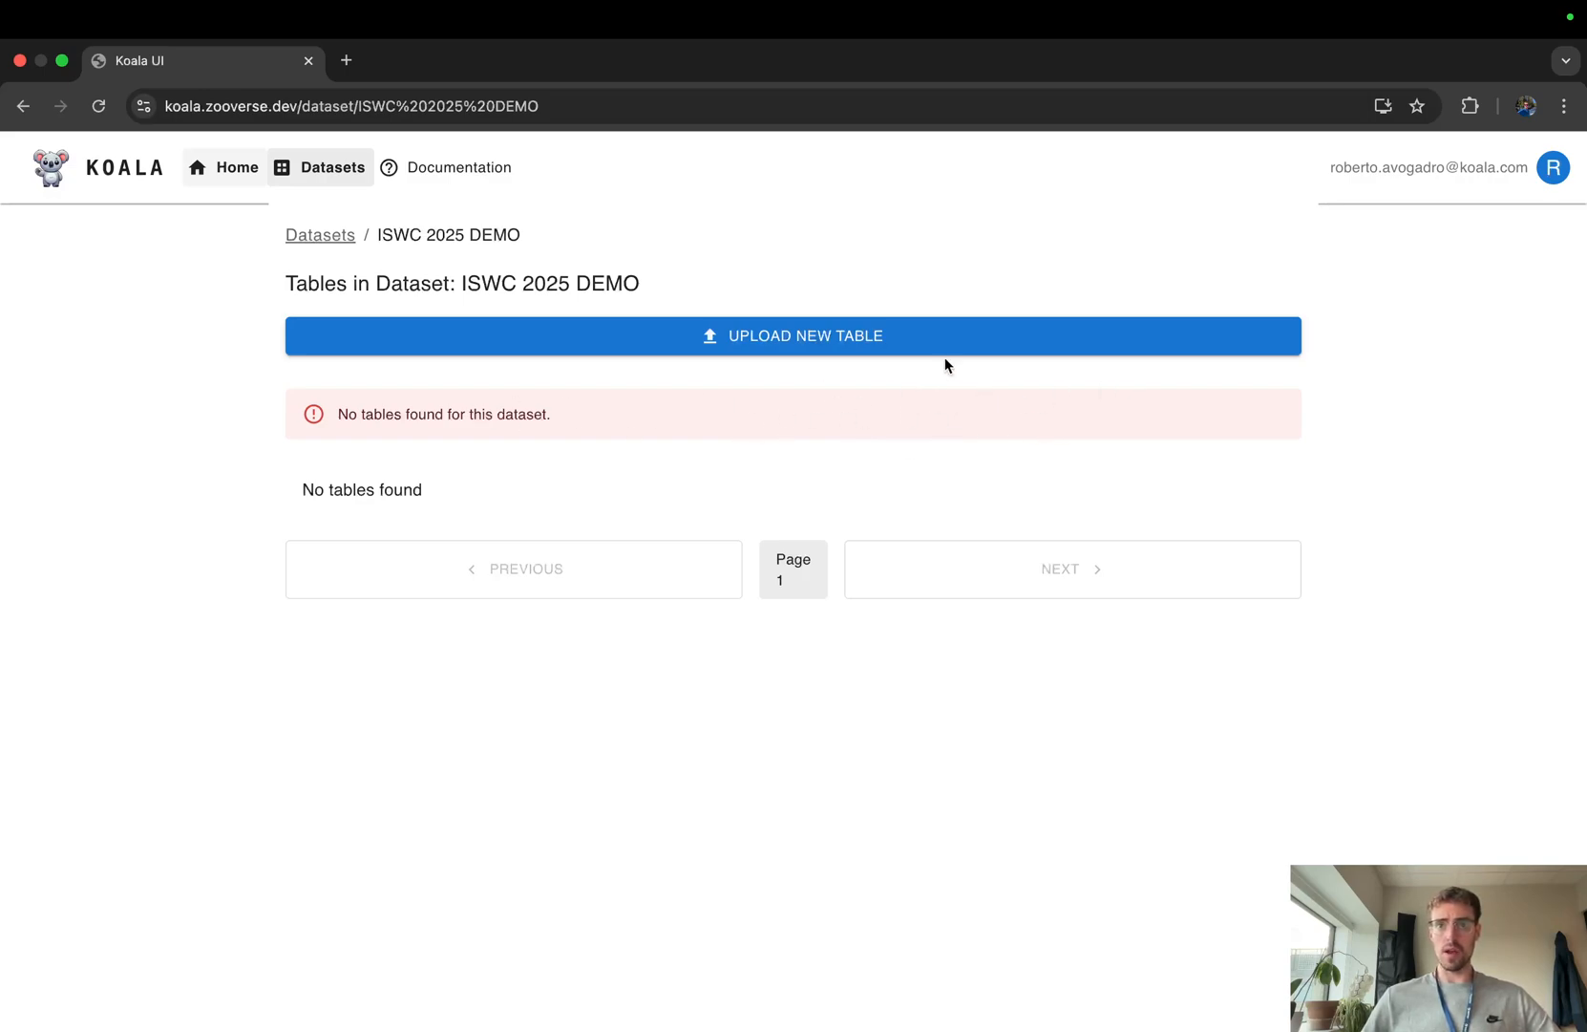
click(768, 342)
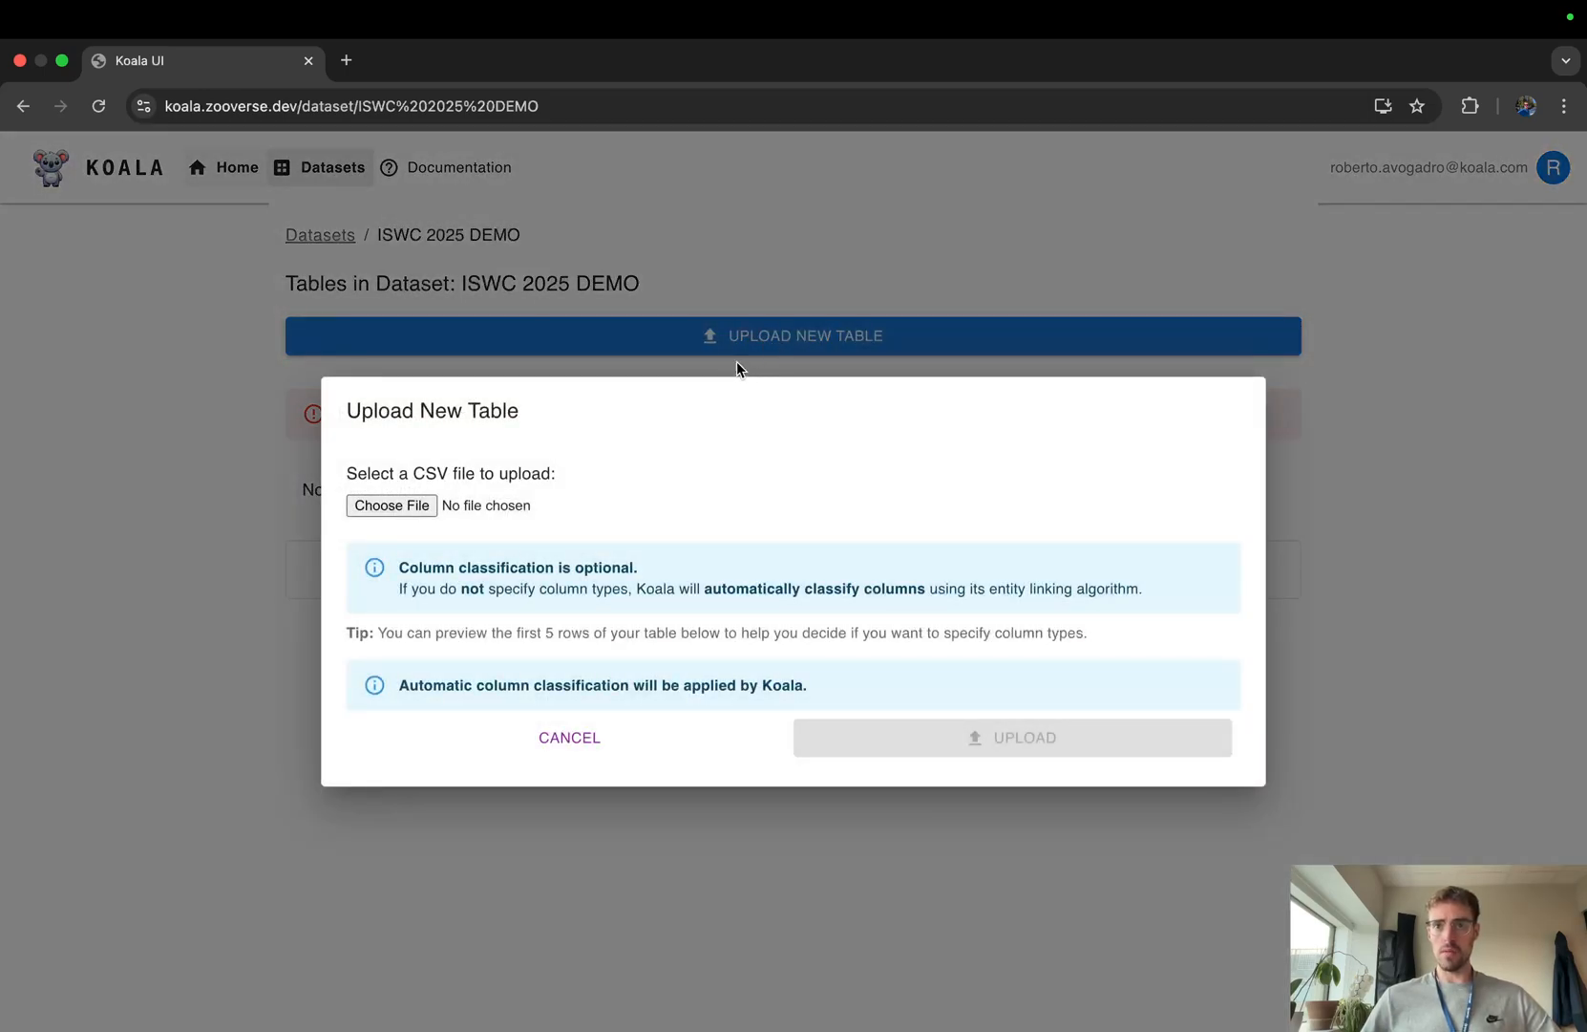
click(419, 504)
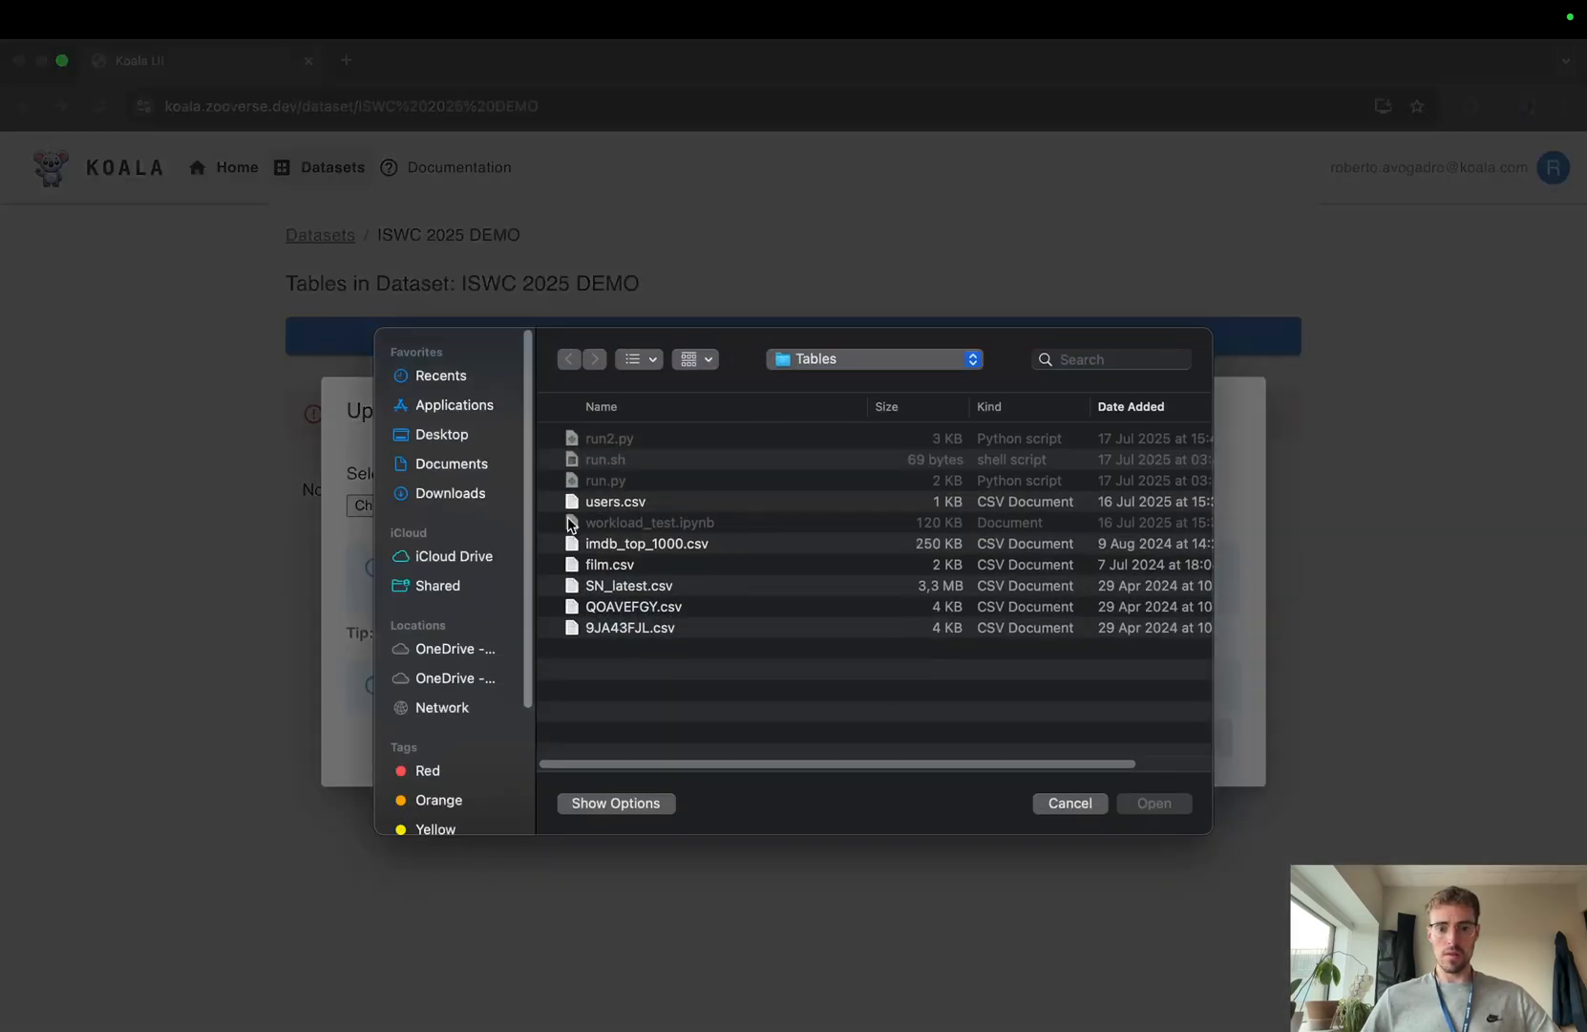
click(646, 547)
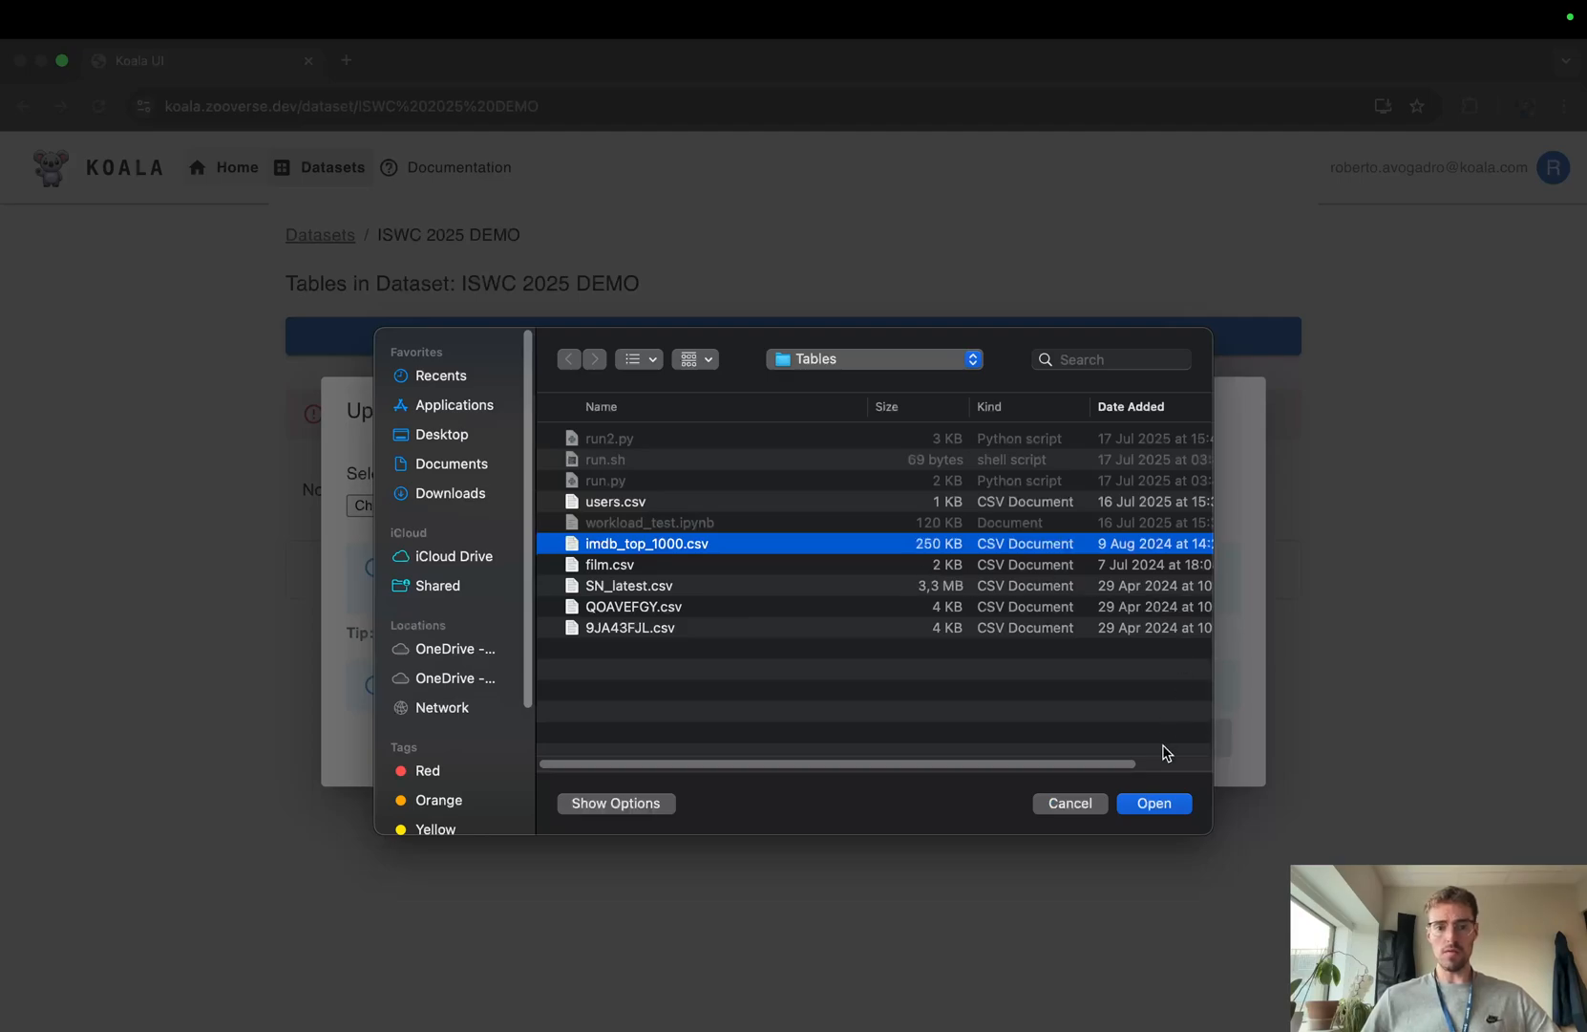
click(1154, 800)
scroll(858, 541, down, 1)
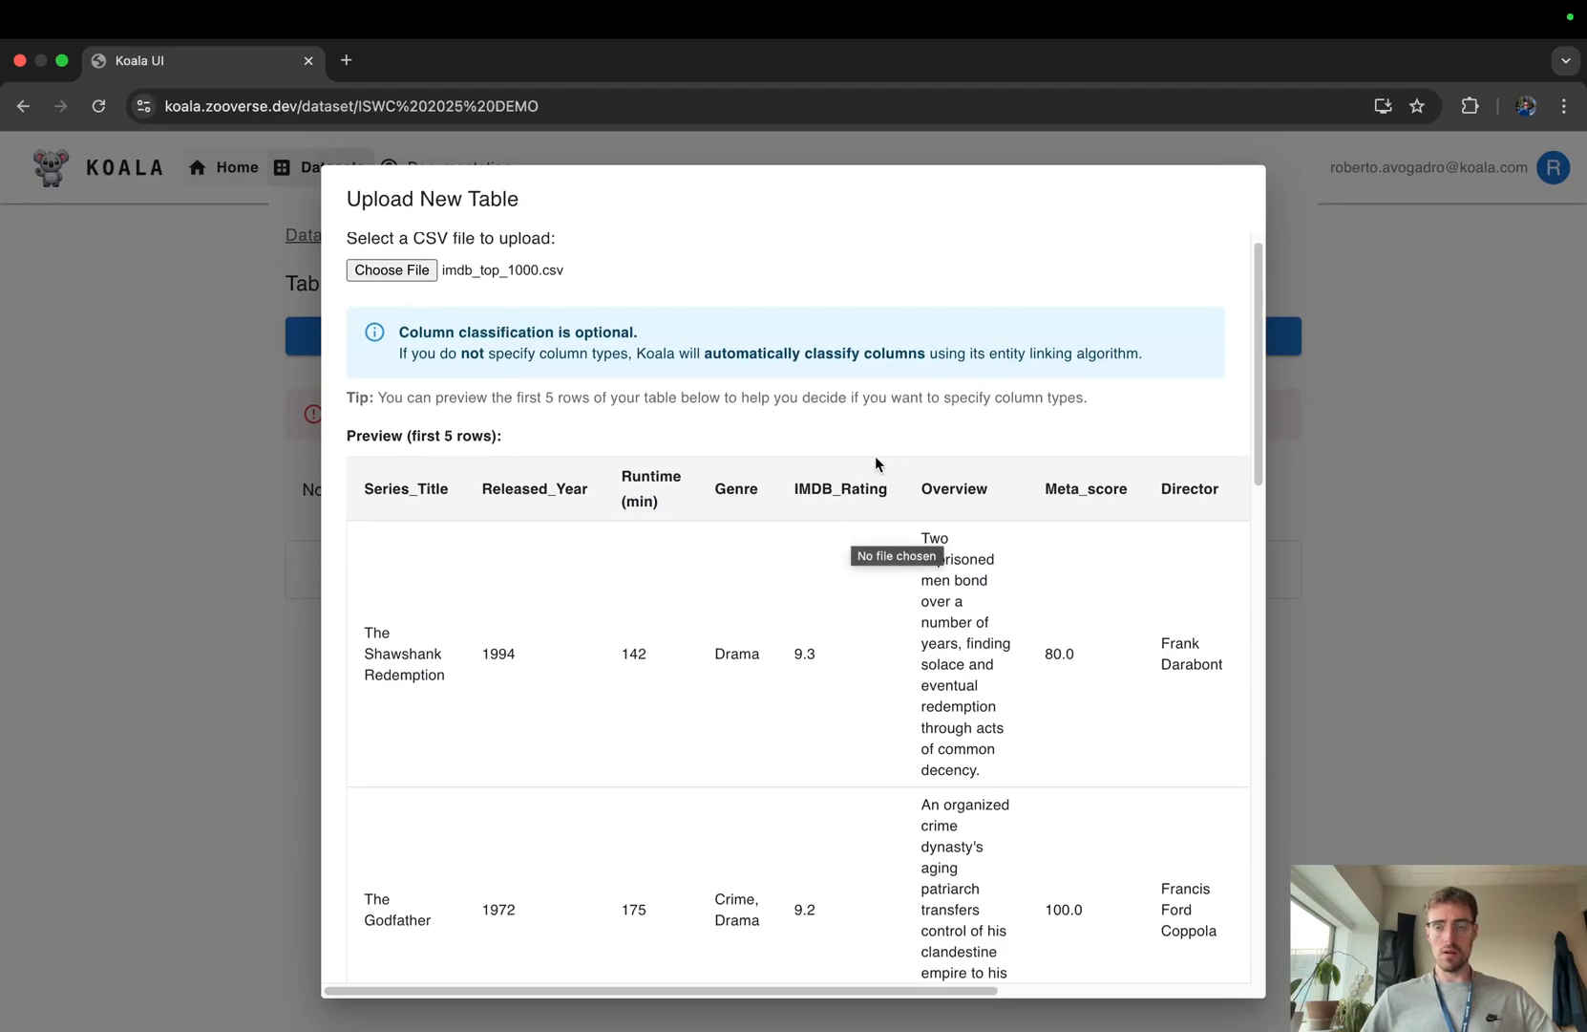
scroll(885, 462, down, 2)
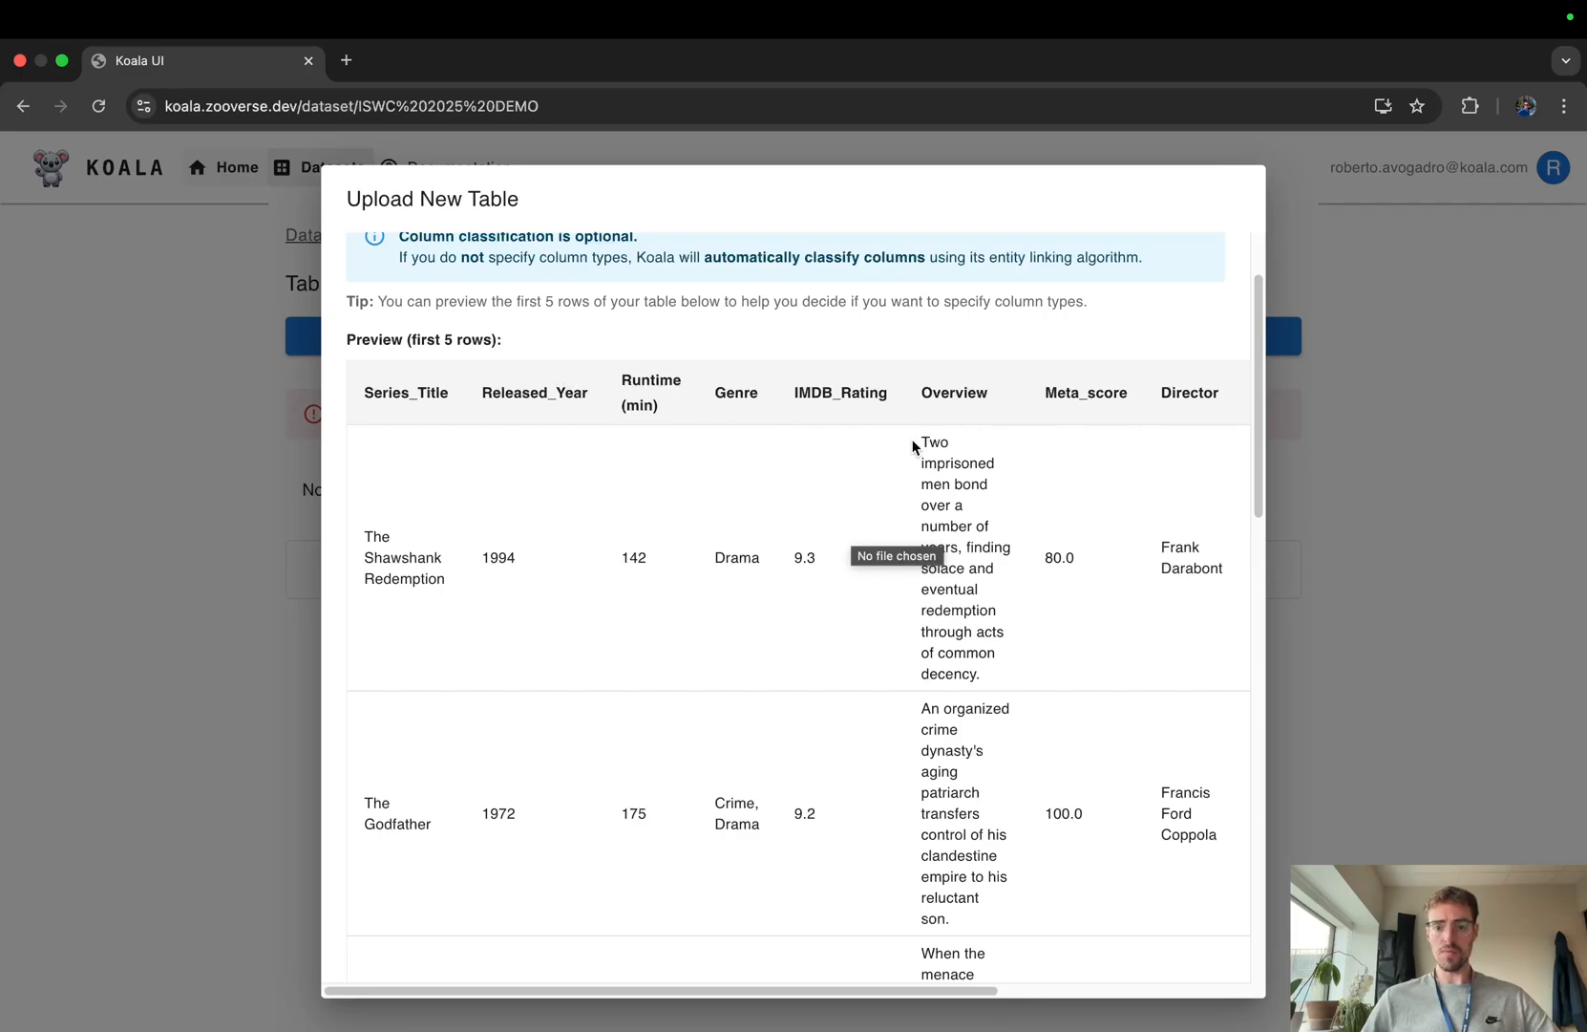
scroll(914, 443, down, 2)
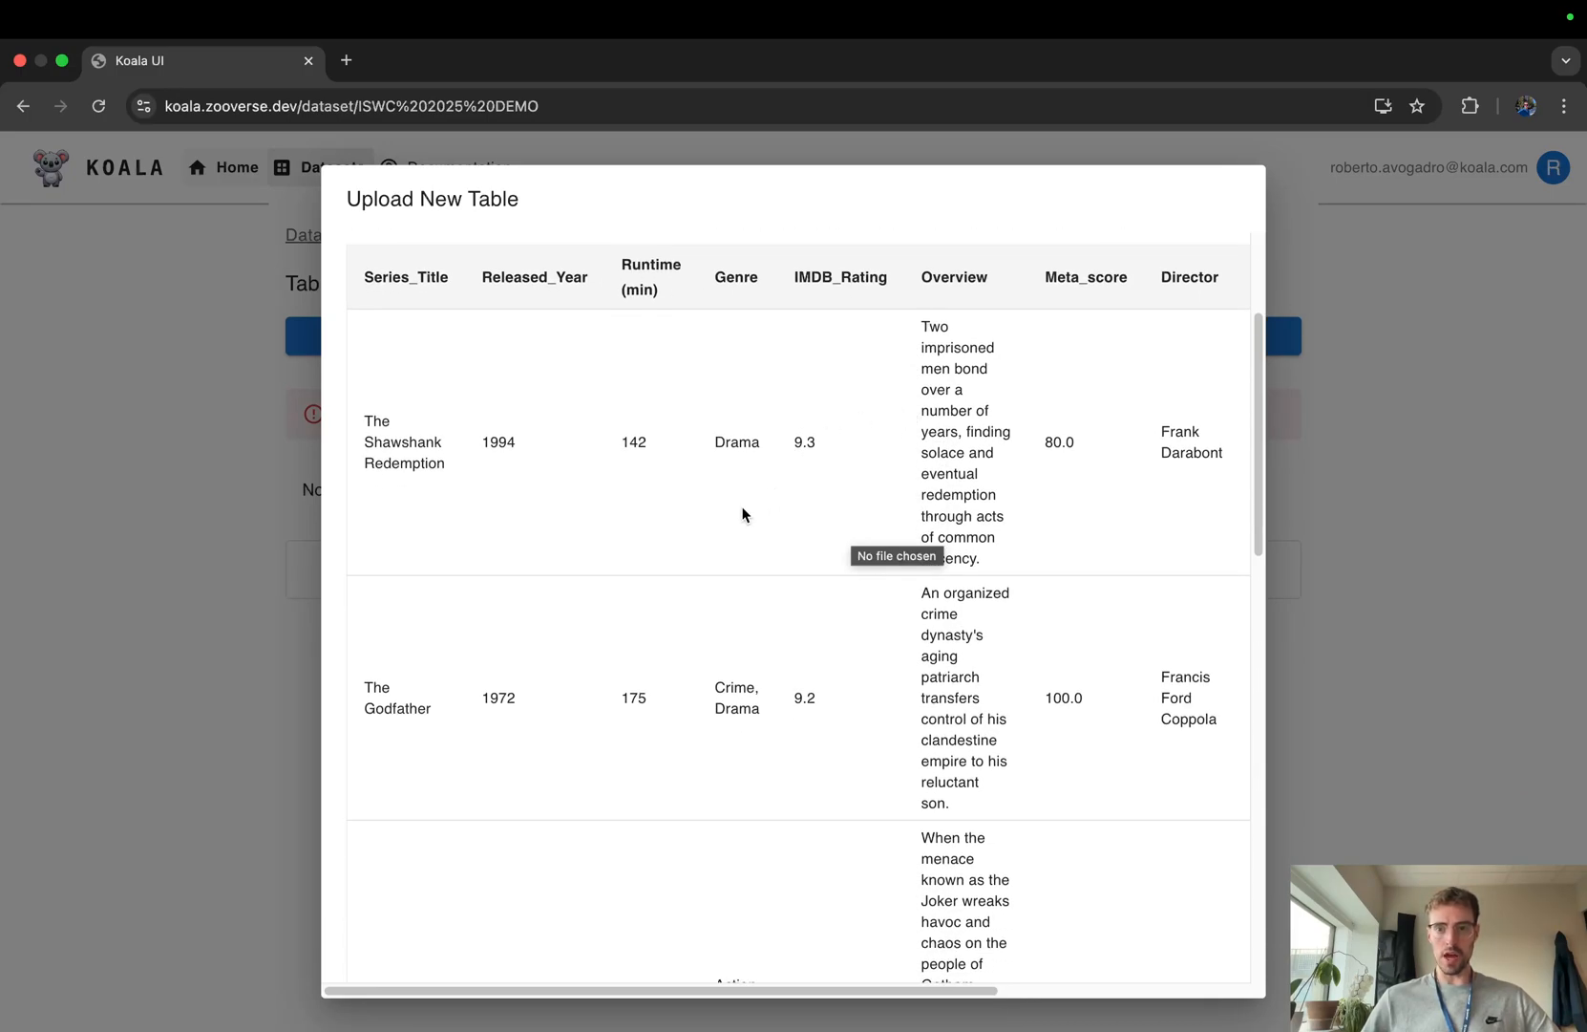
scroll(743, 512, down, 10)
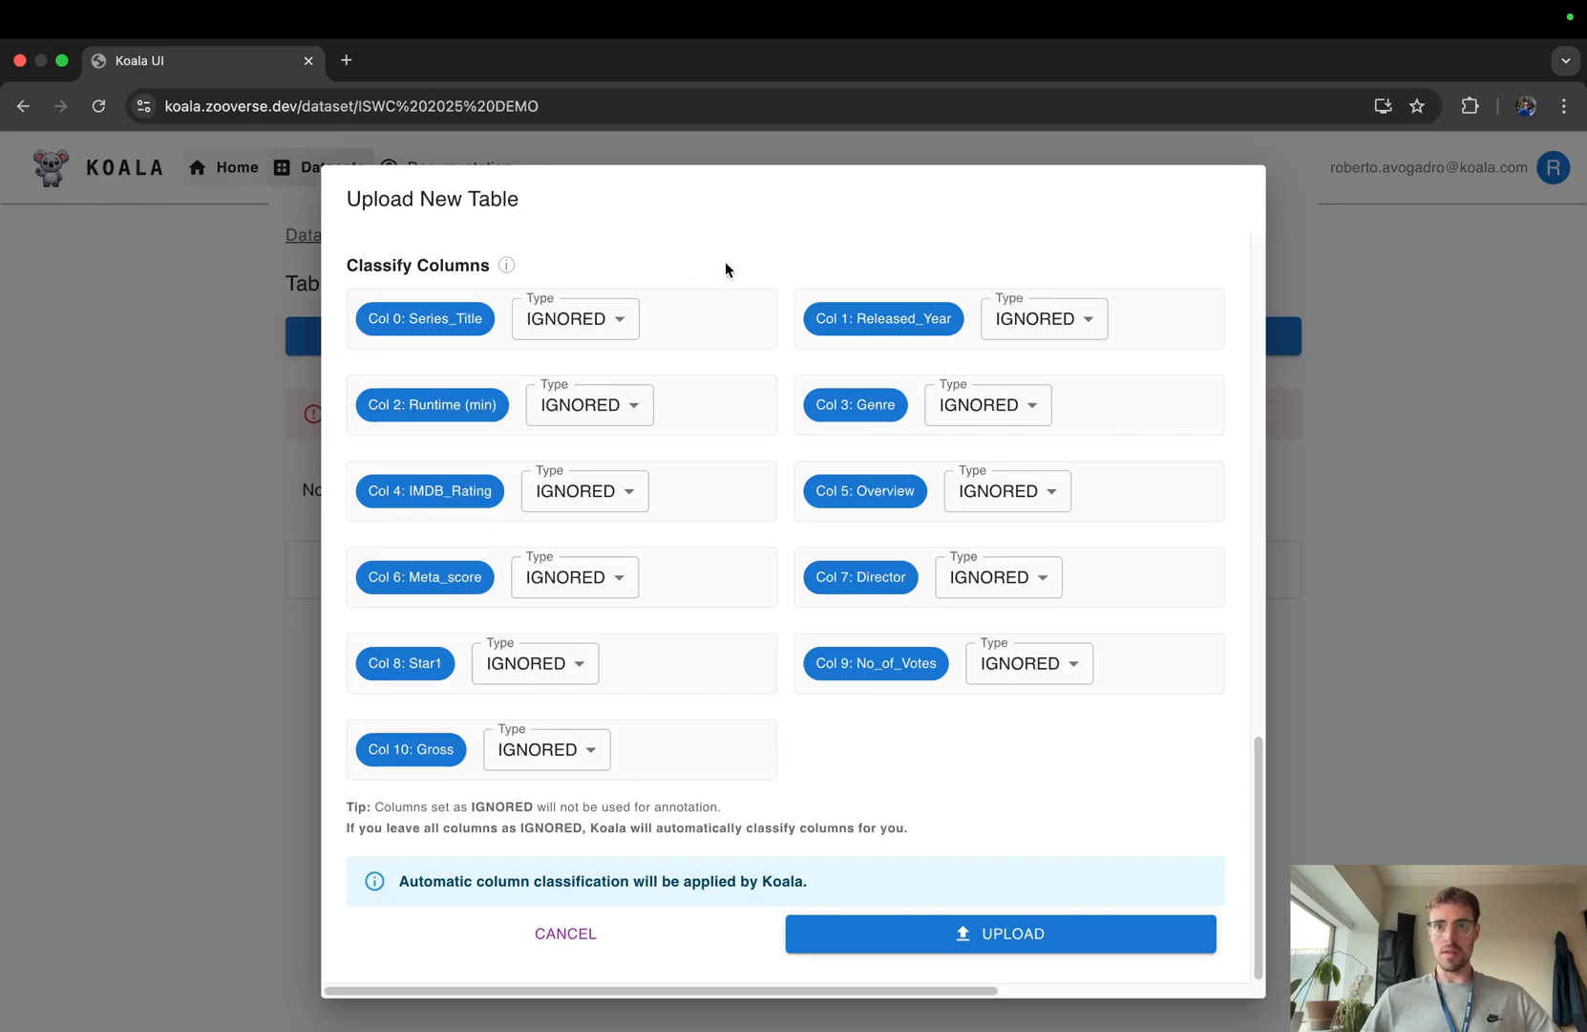
Step: Try the LIT and NE types on the Series_Title column, view their subtypes, and set the type back to IGNORED
click(620, 329)
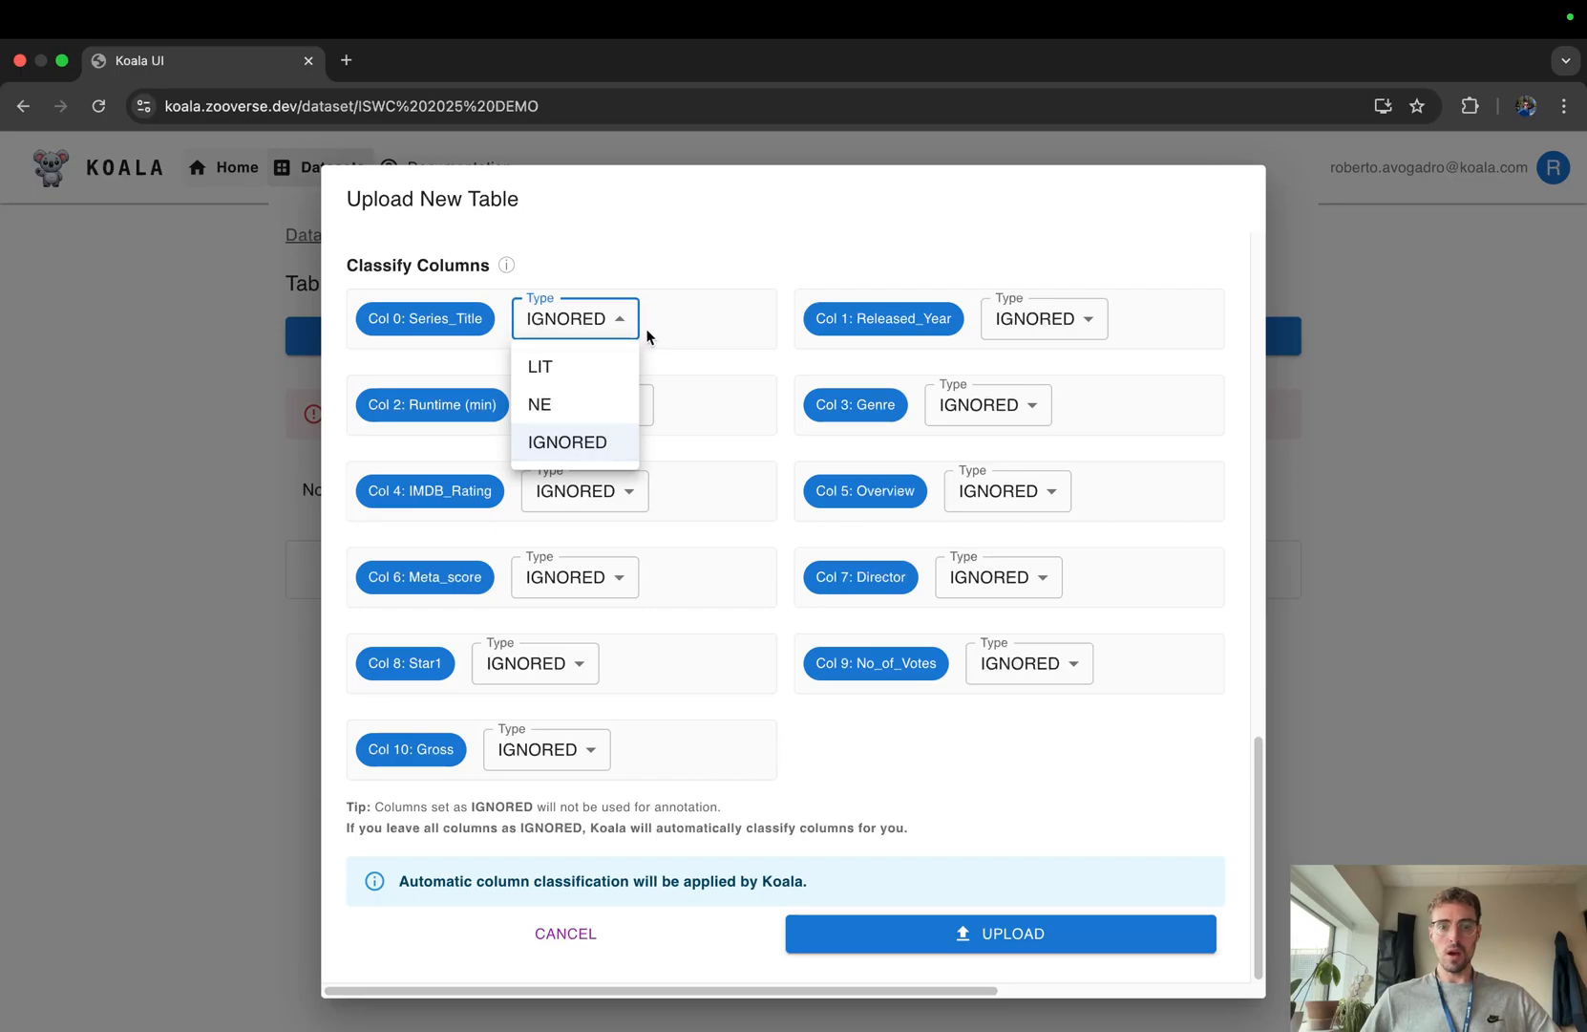
click(616, 365)
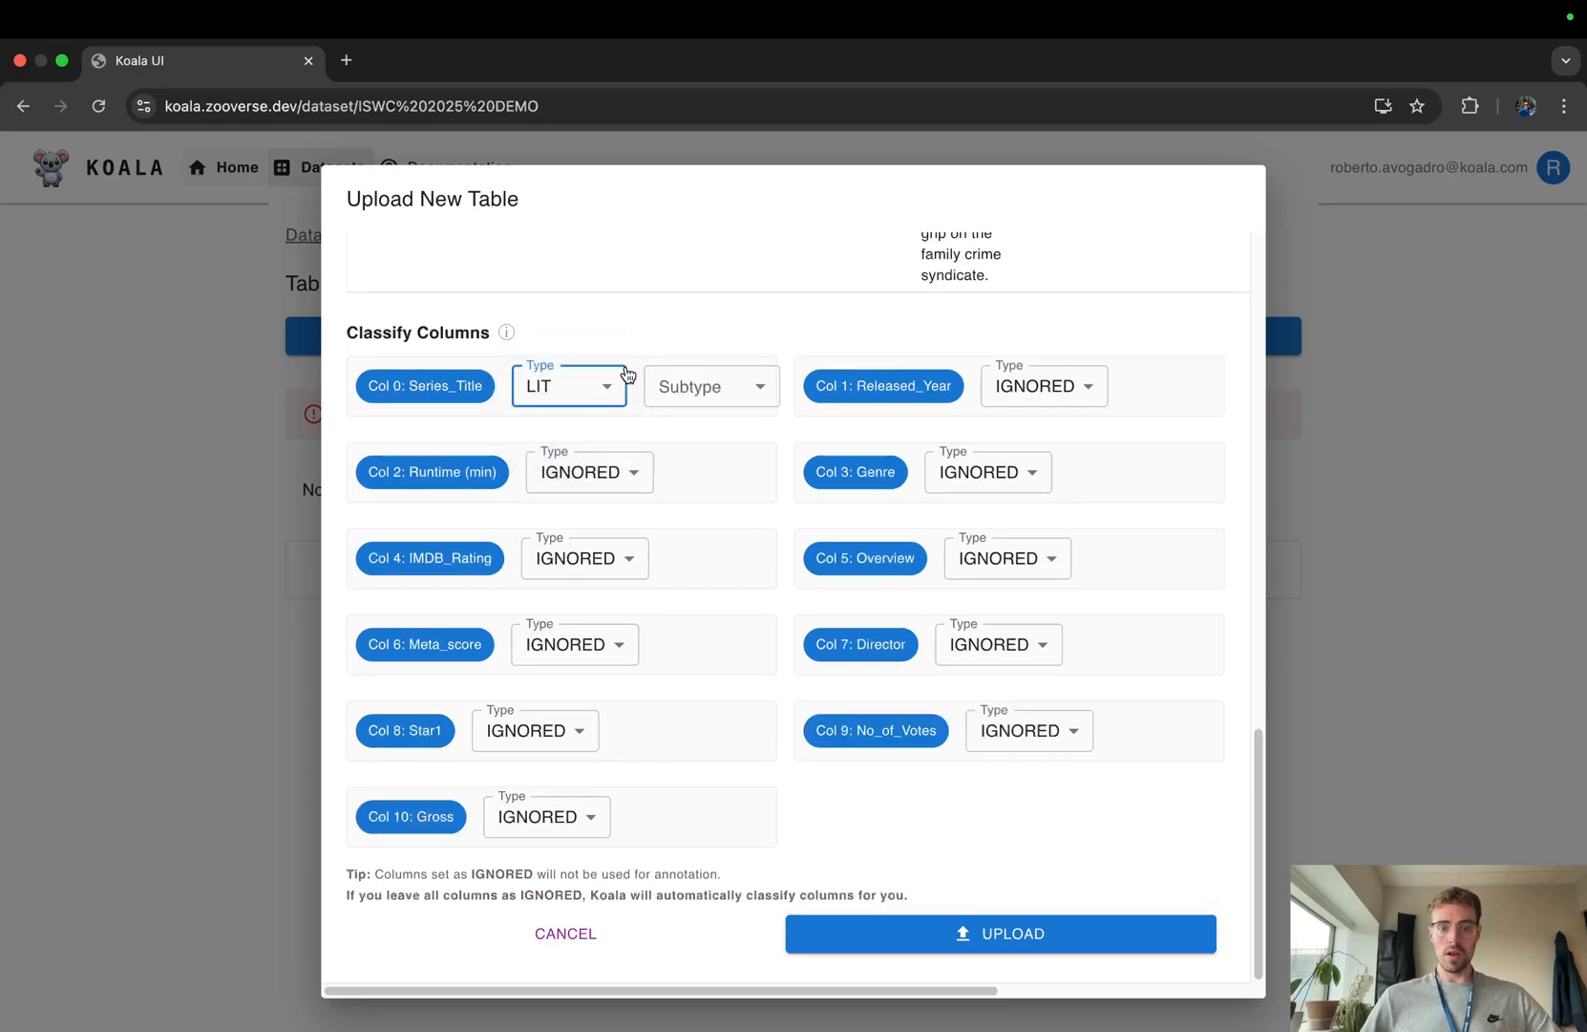
click(740, 387)
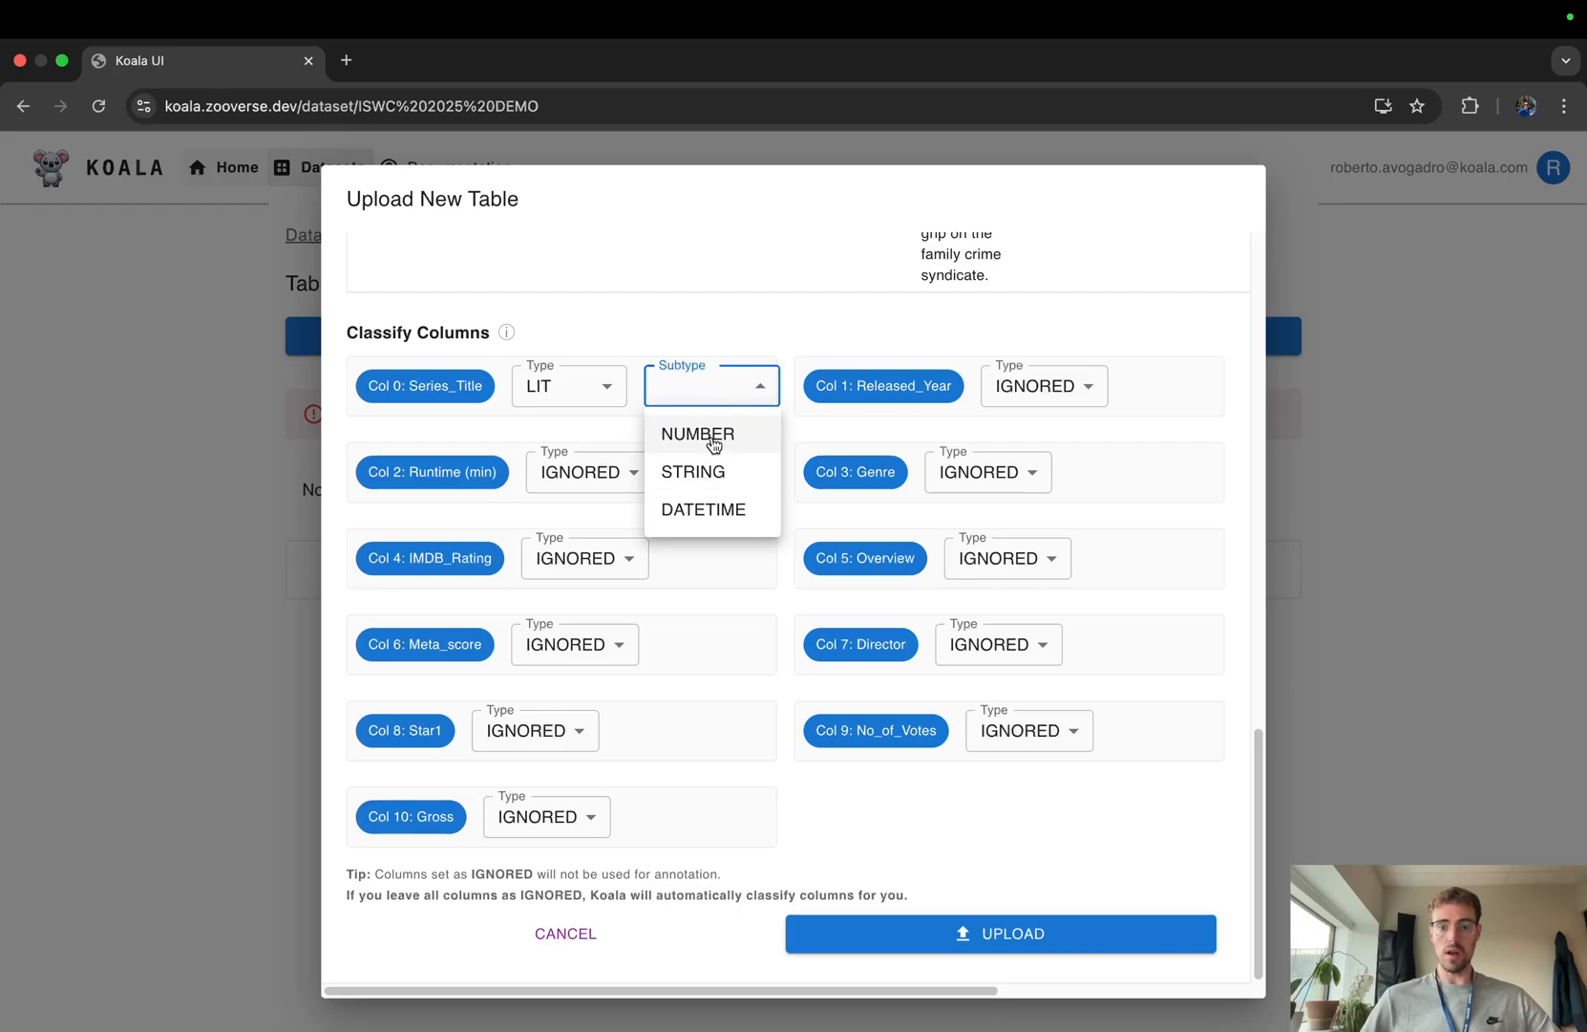
click(588, 389)
click(592, 390)
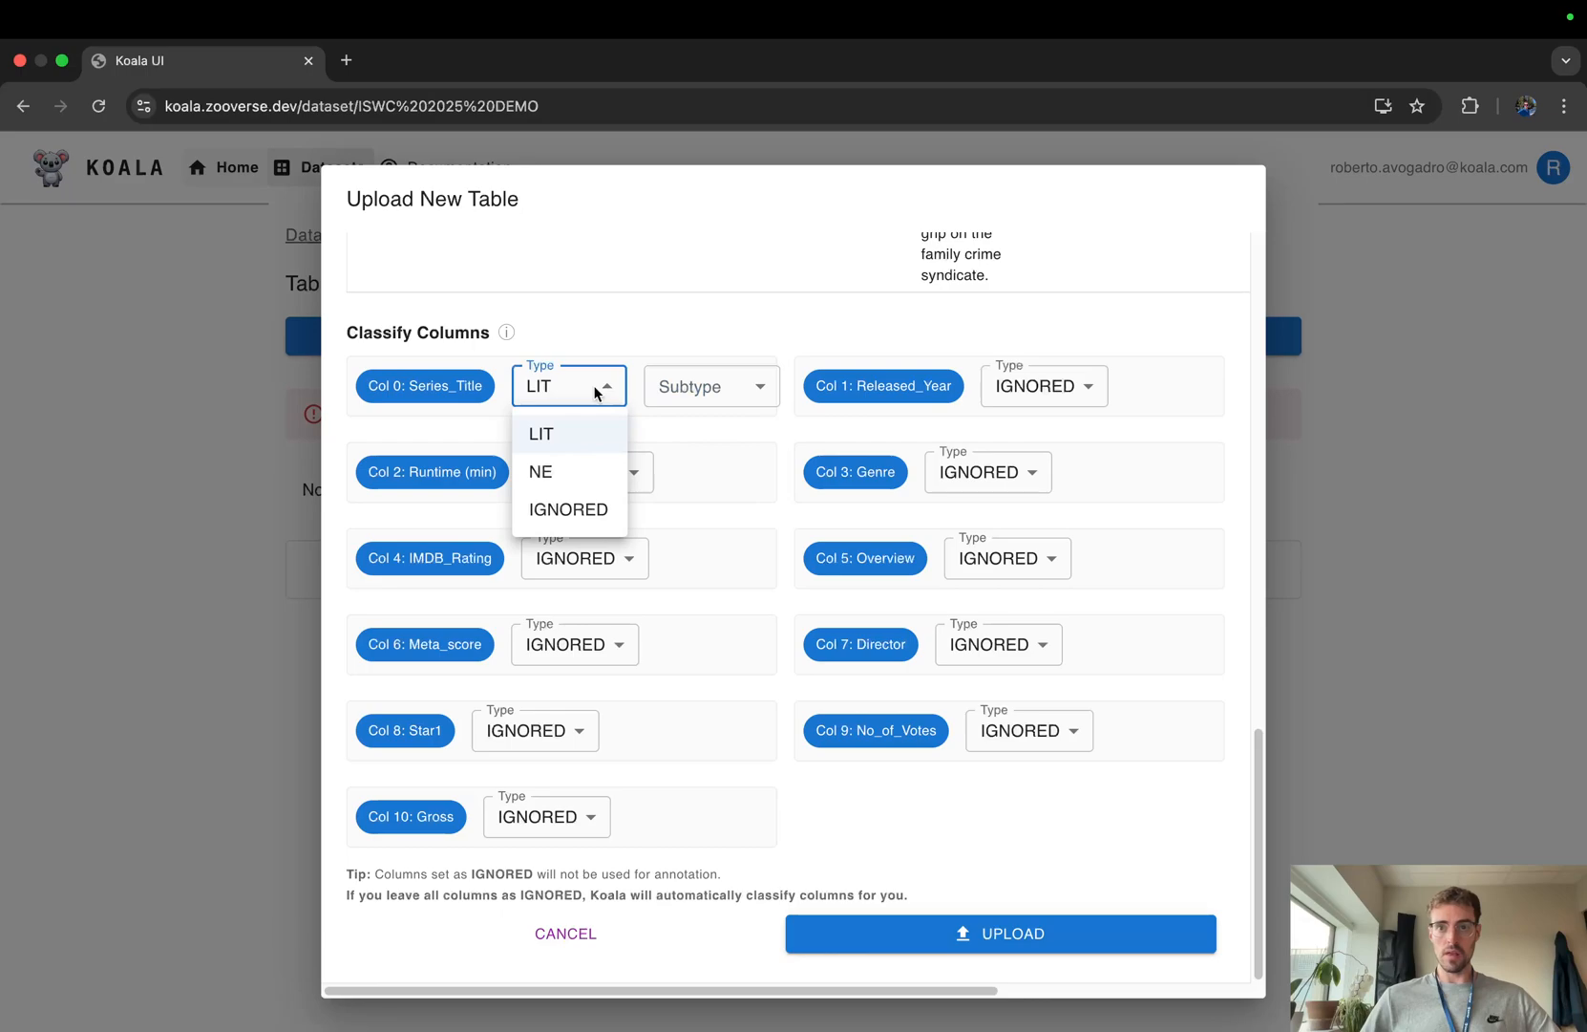
click(587, 479)
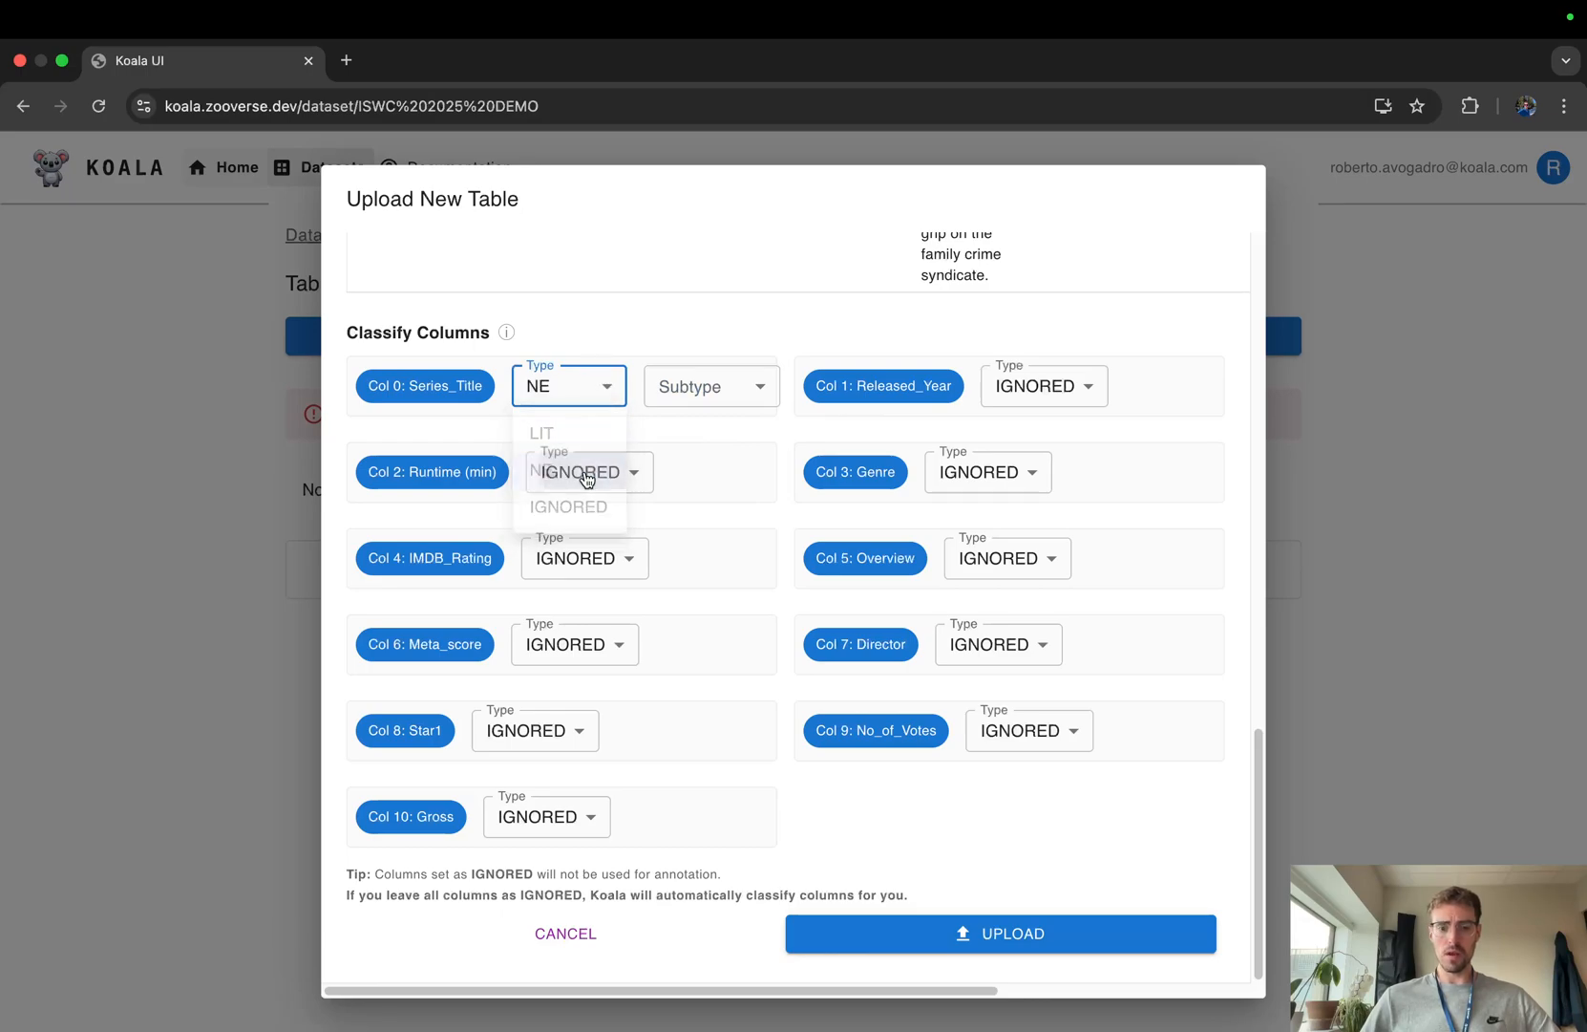
click(732, 393)
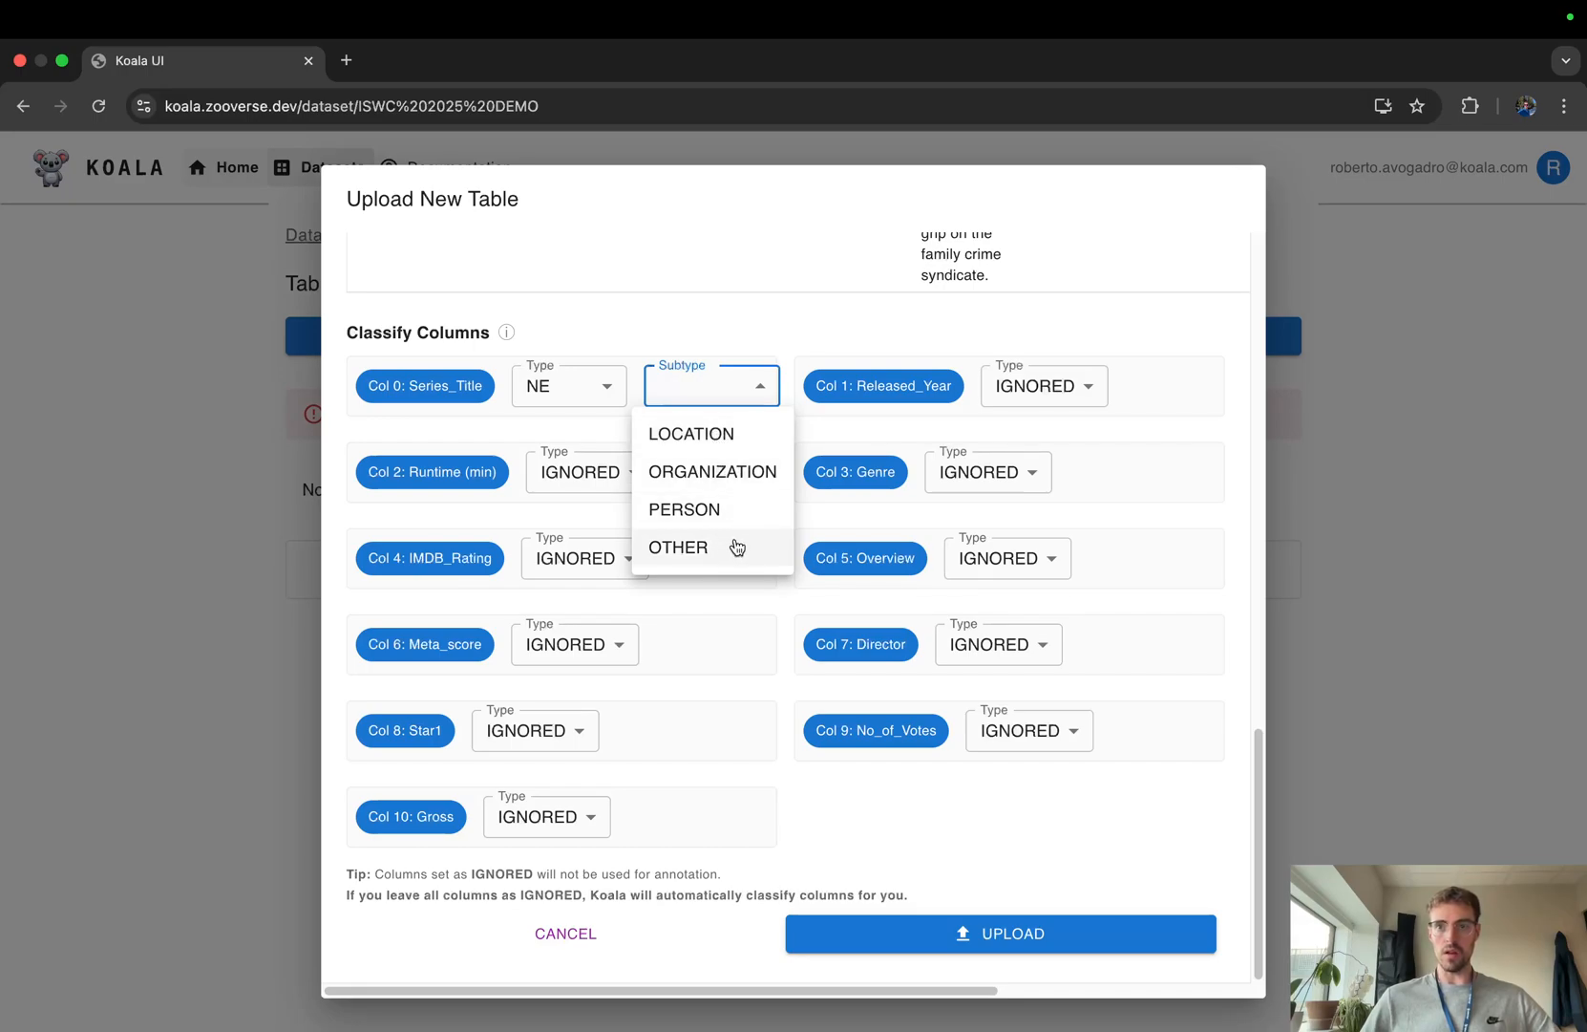
click(738, 623)
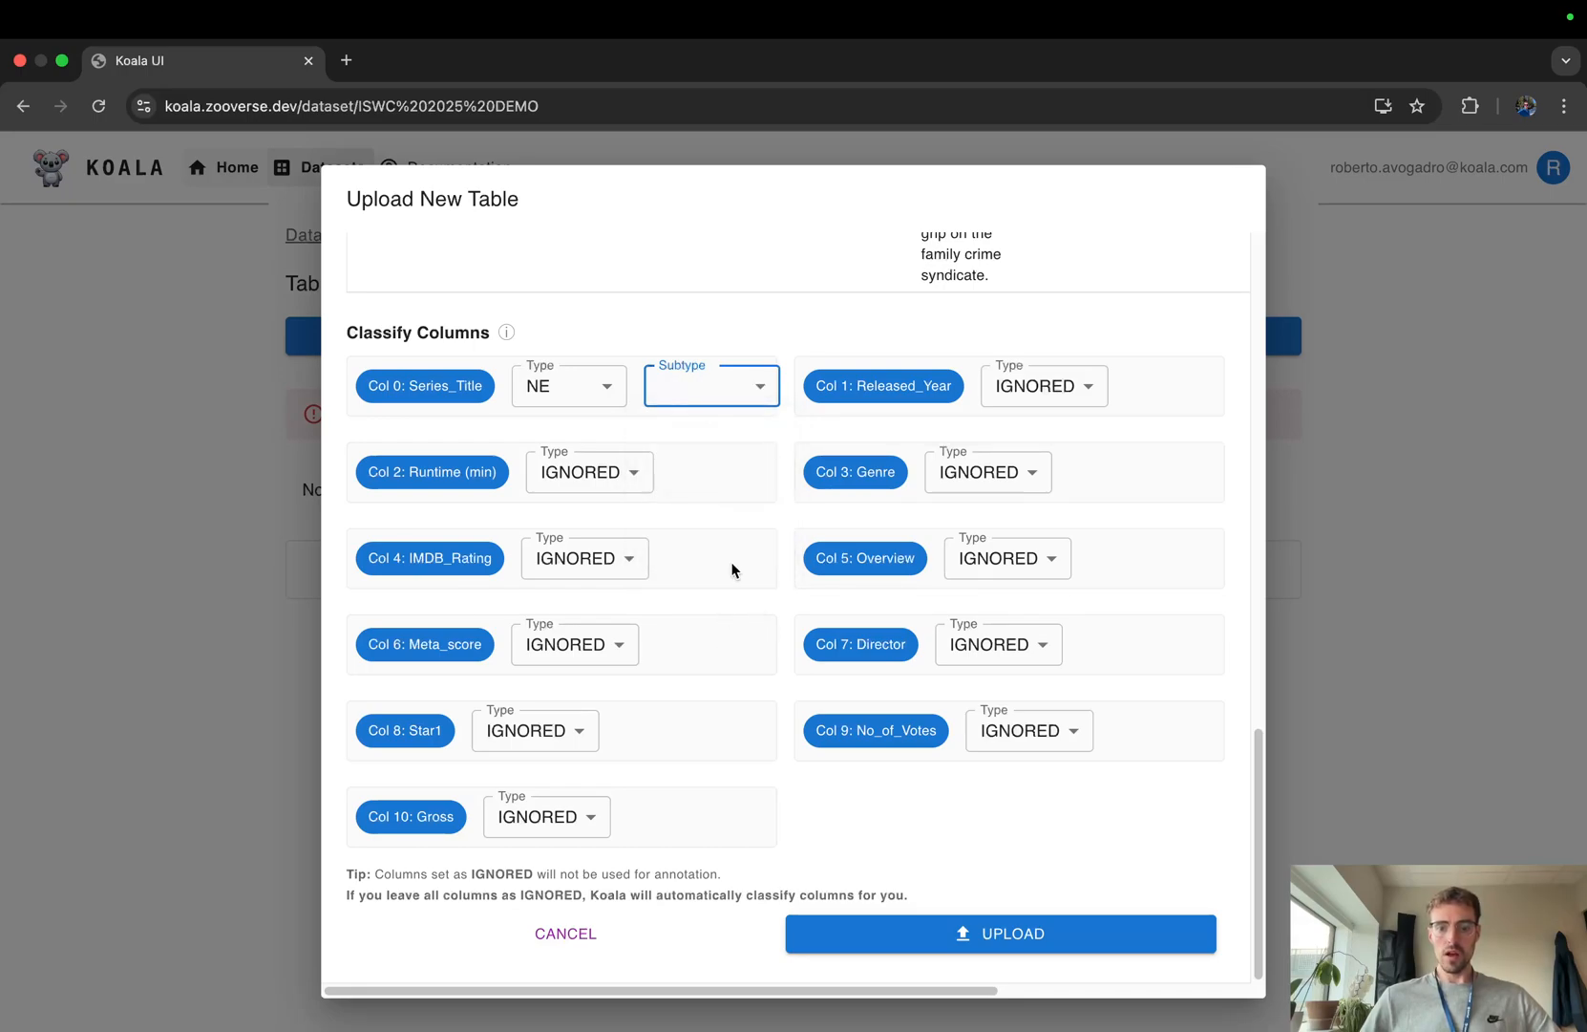
click(589, 393)
click(584, 511)
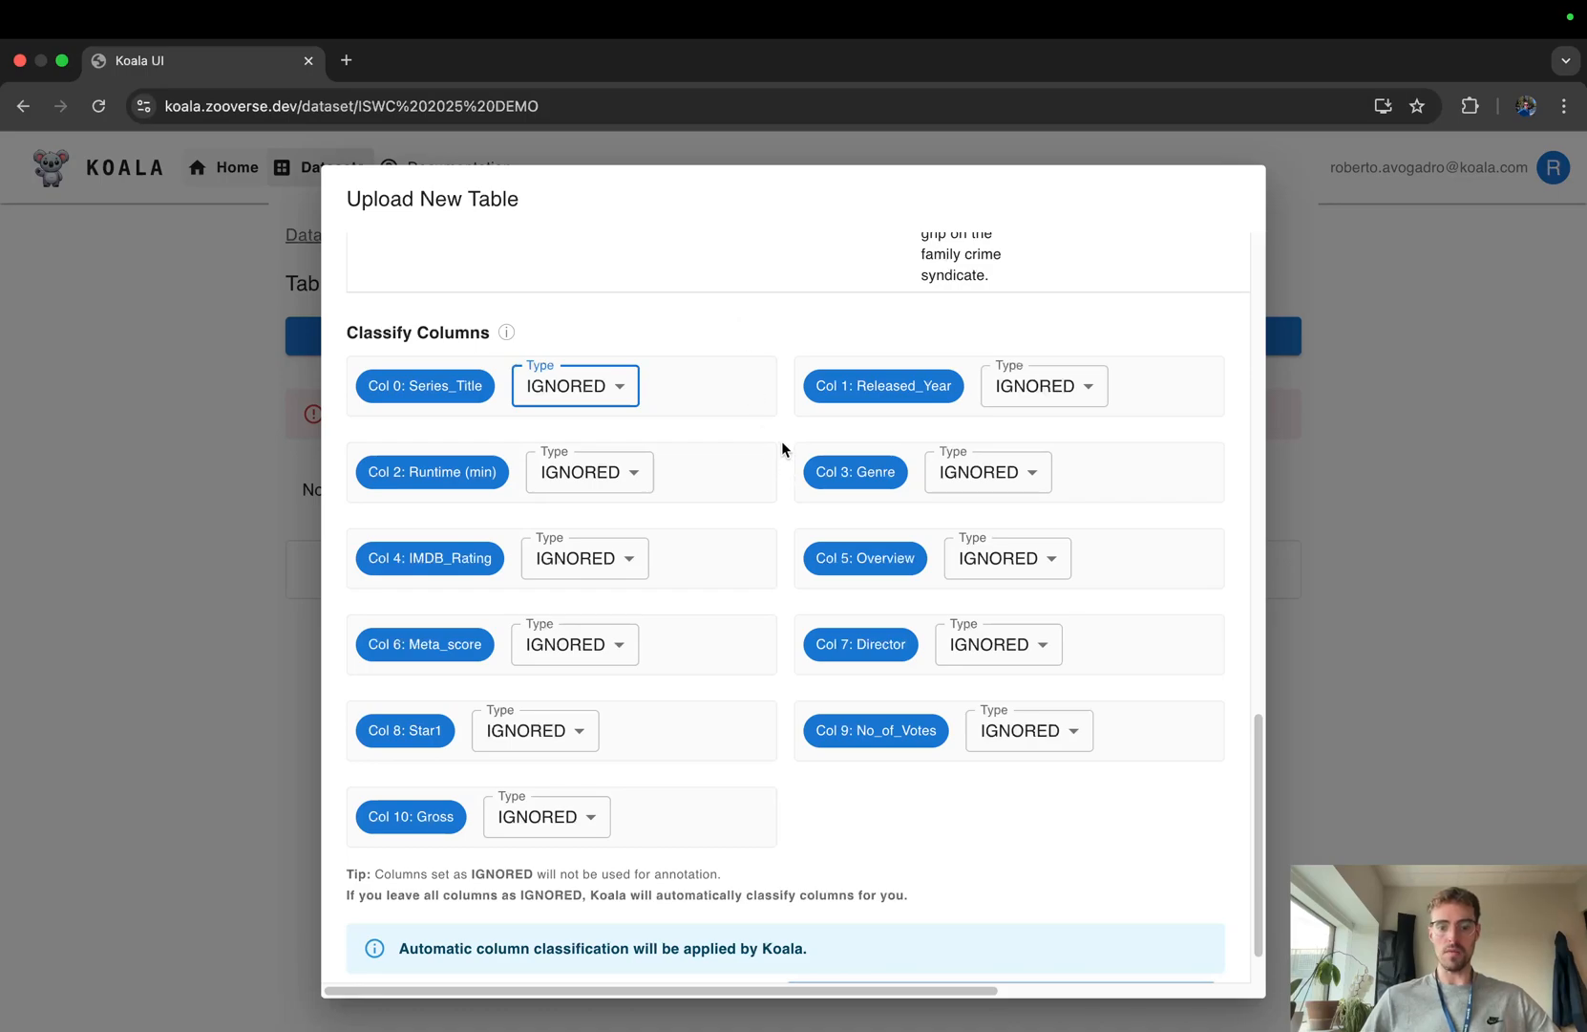
Step: Upload the table with automatic column classification and open imdb_top_1000 in compact view
scroll(782, 449, down, 2)
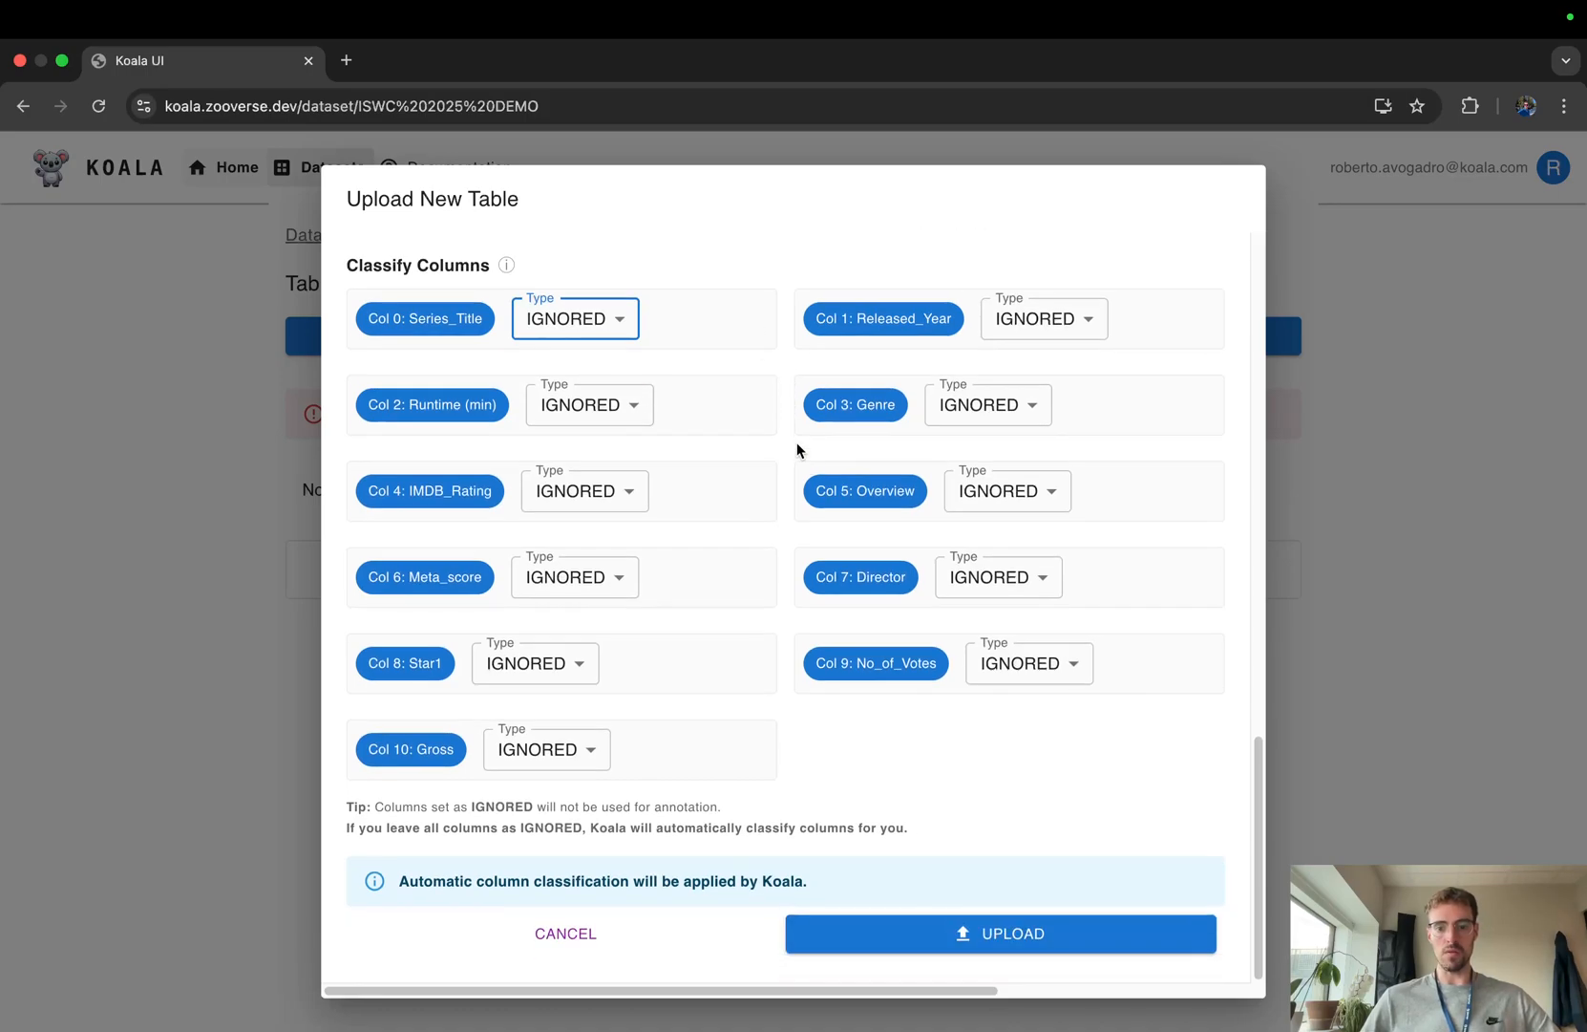
click(1003, 934)
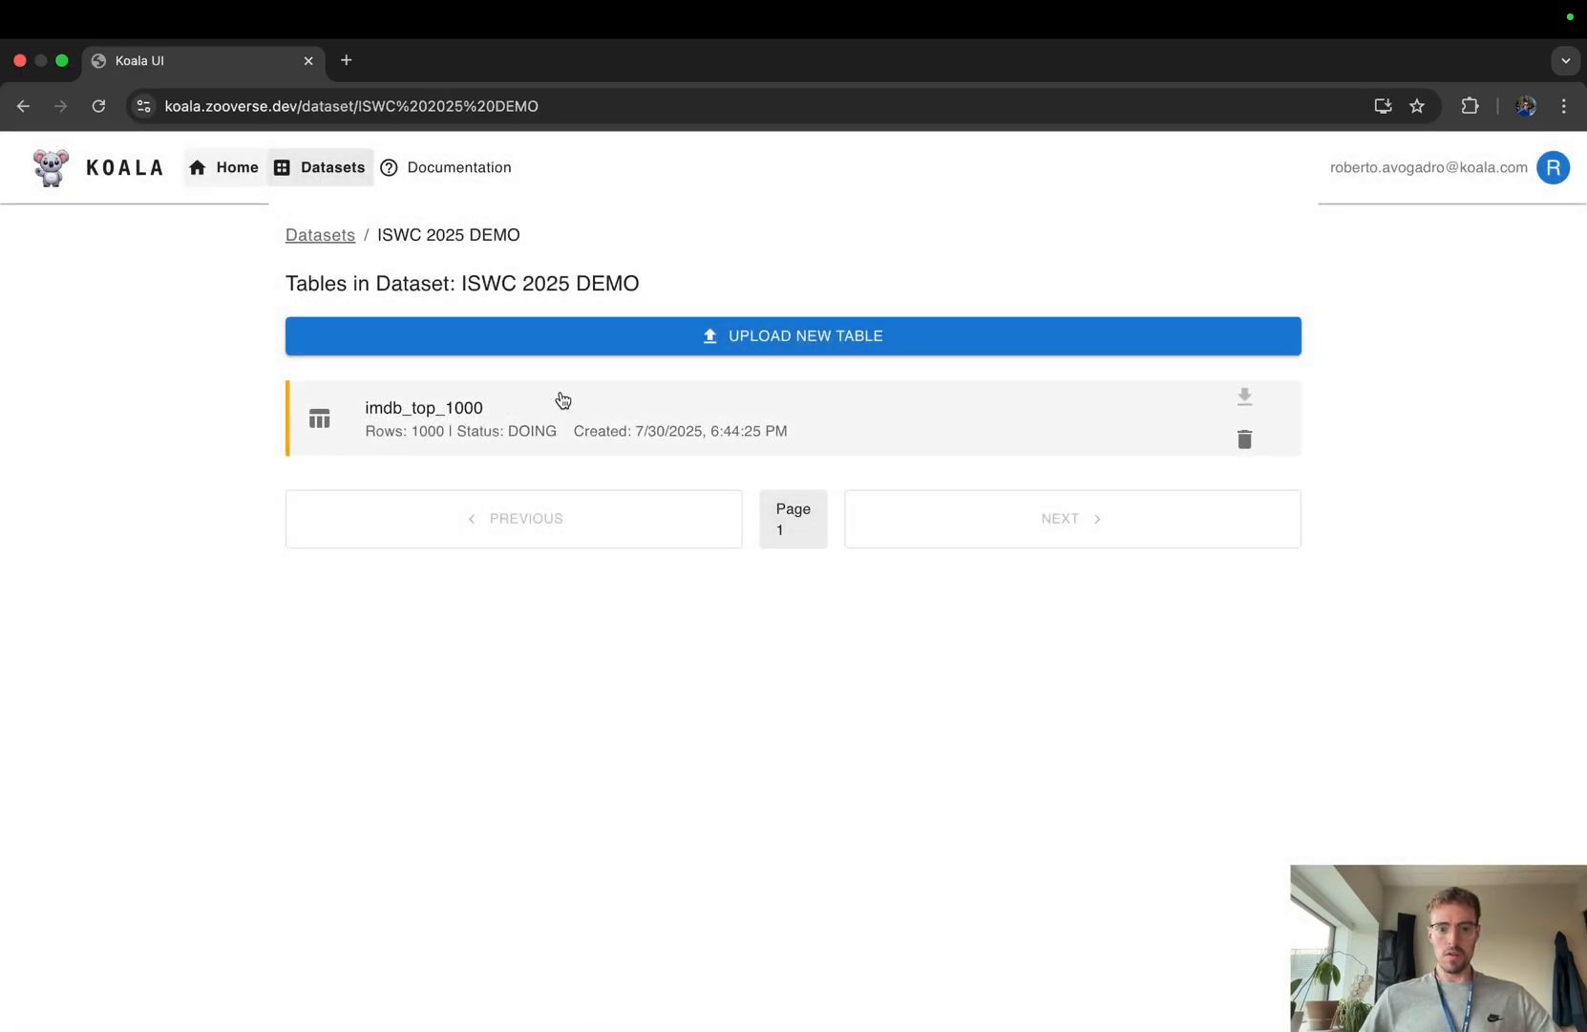
click(552, 406)
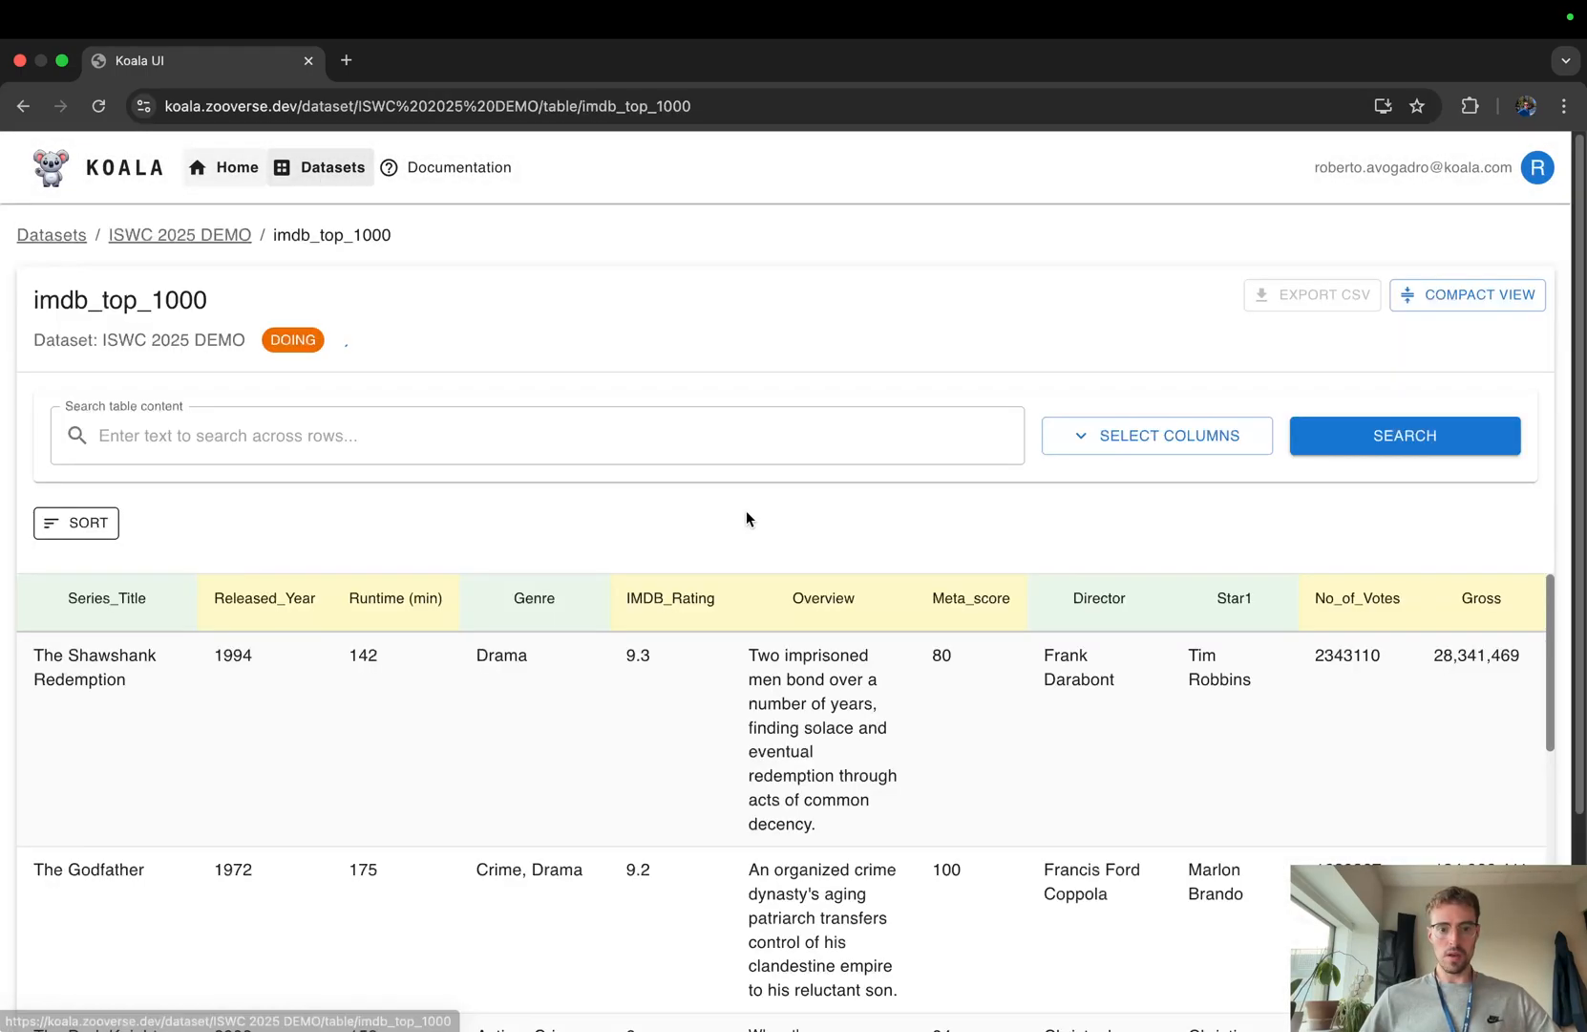
click(1472, 297)
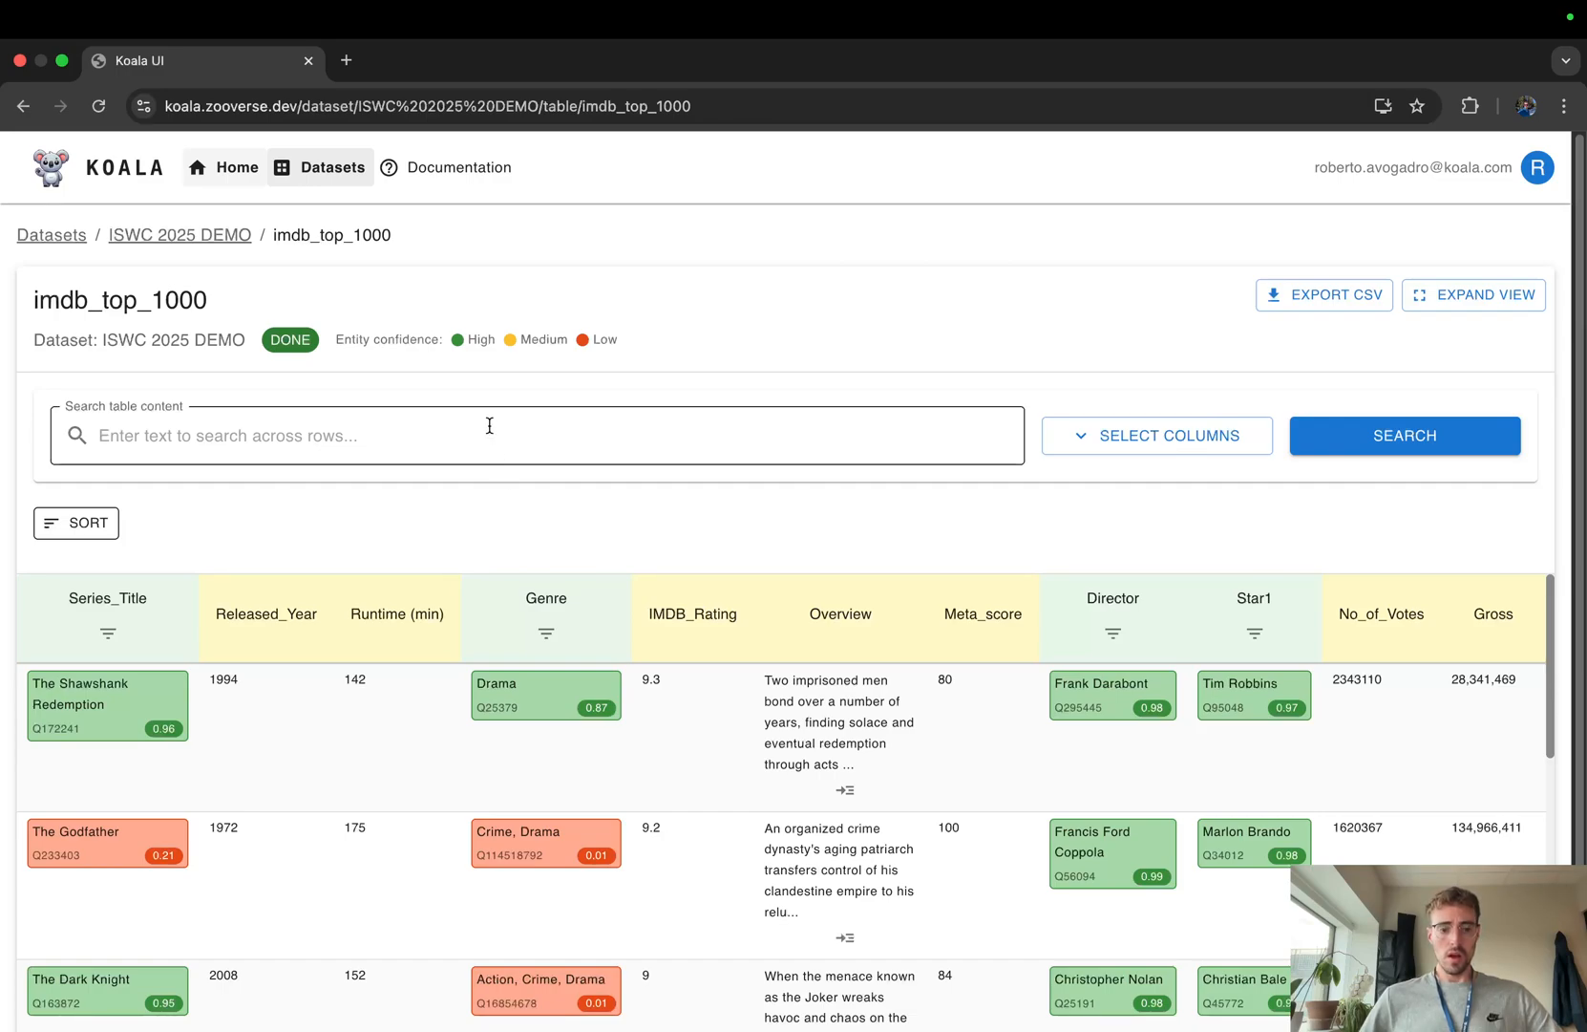
Step: Search the table content for "nolan" across all columns and clear the resulting filter
click(236, 435)
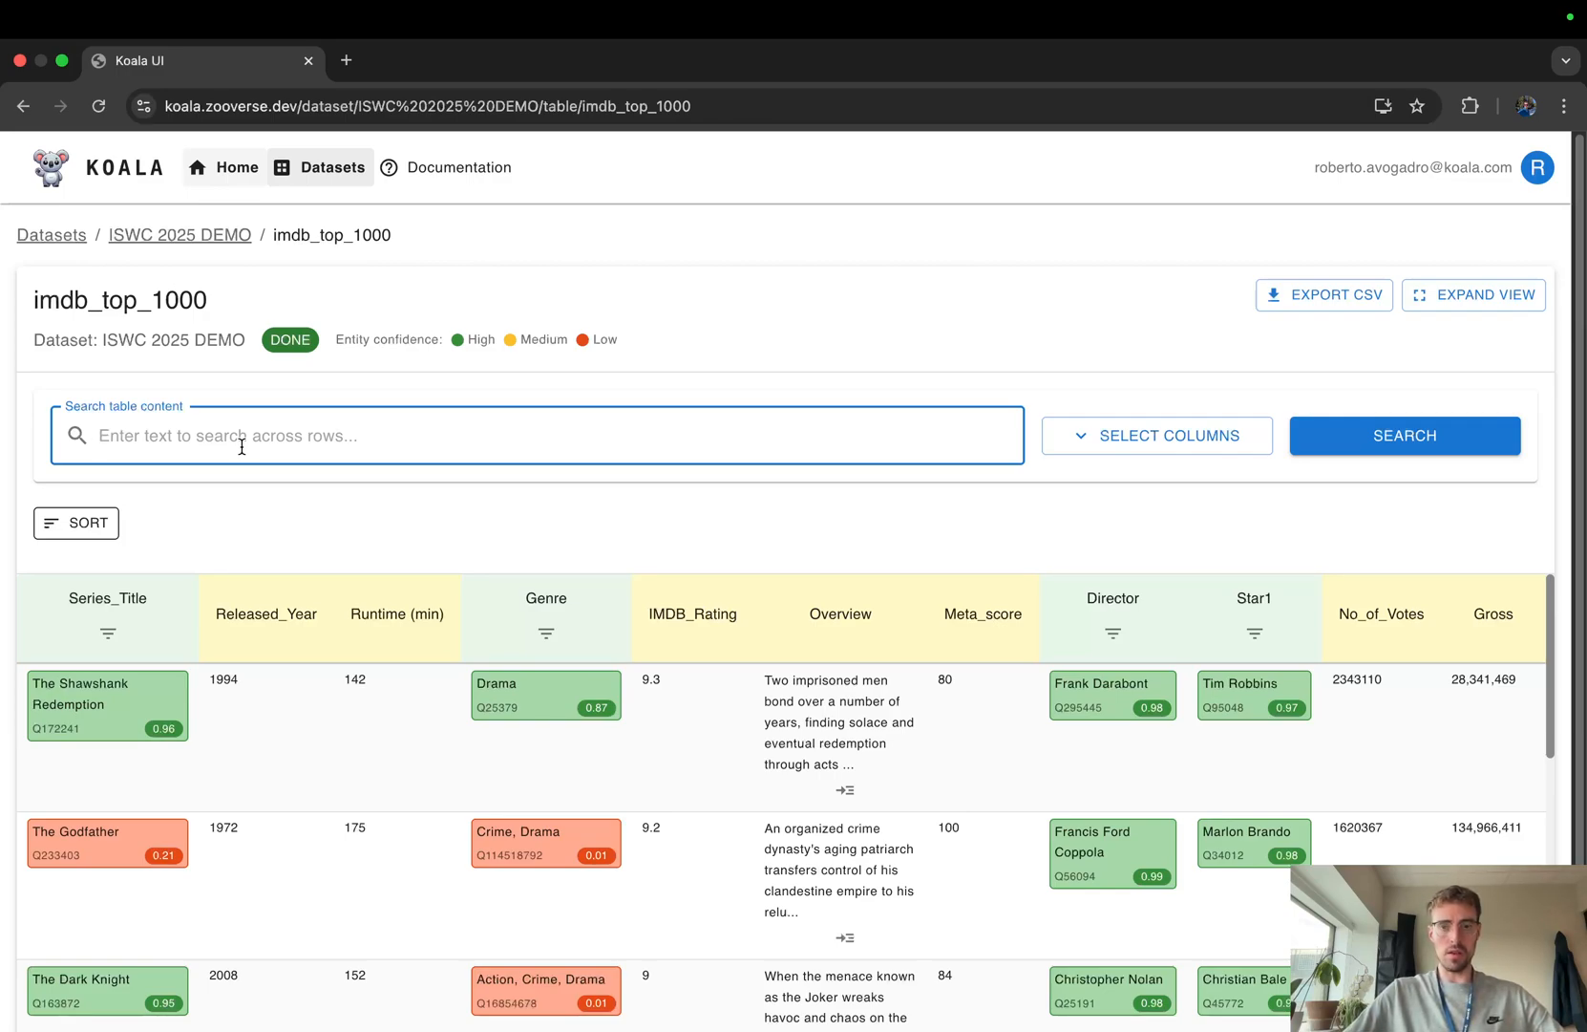
text(nol)
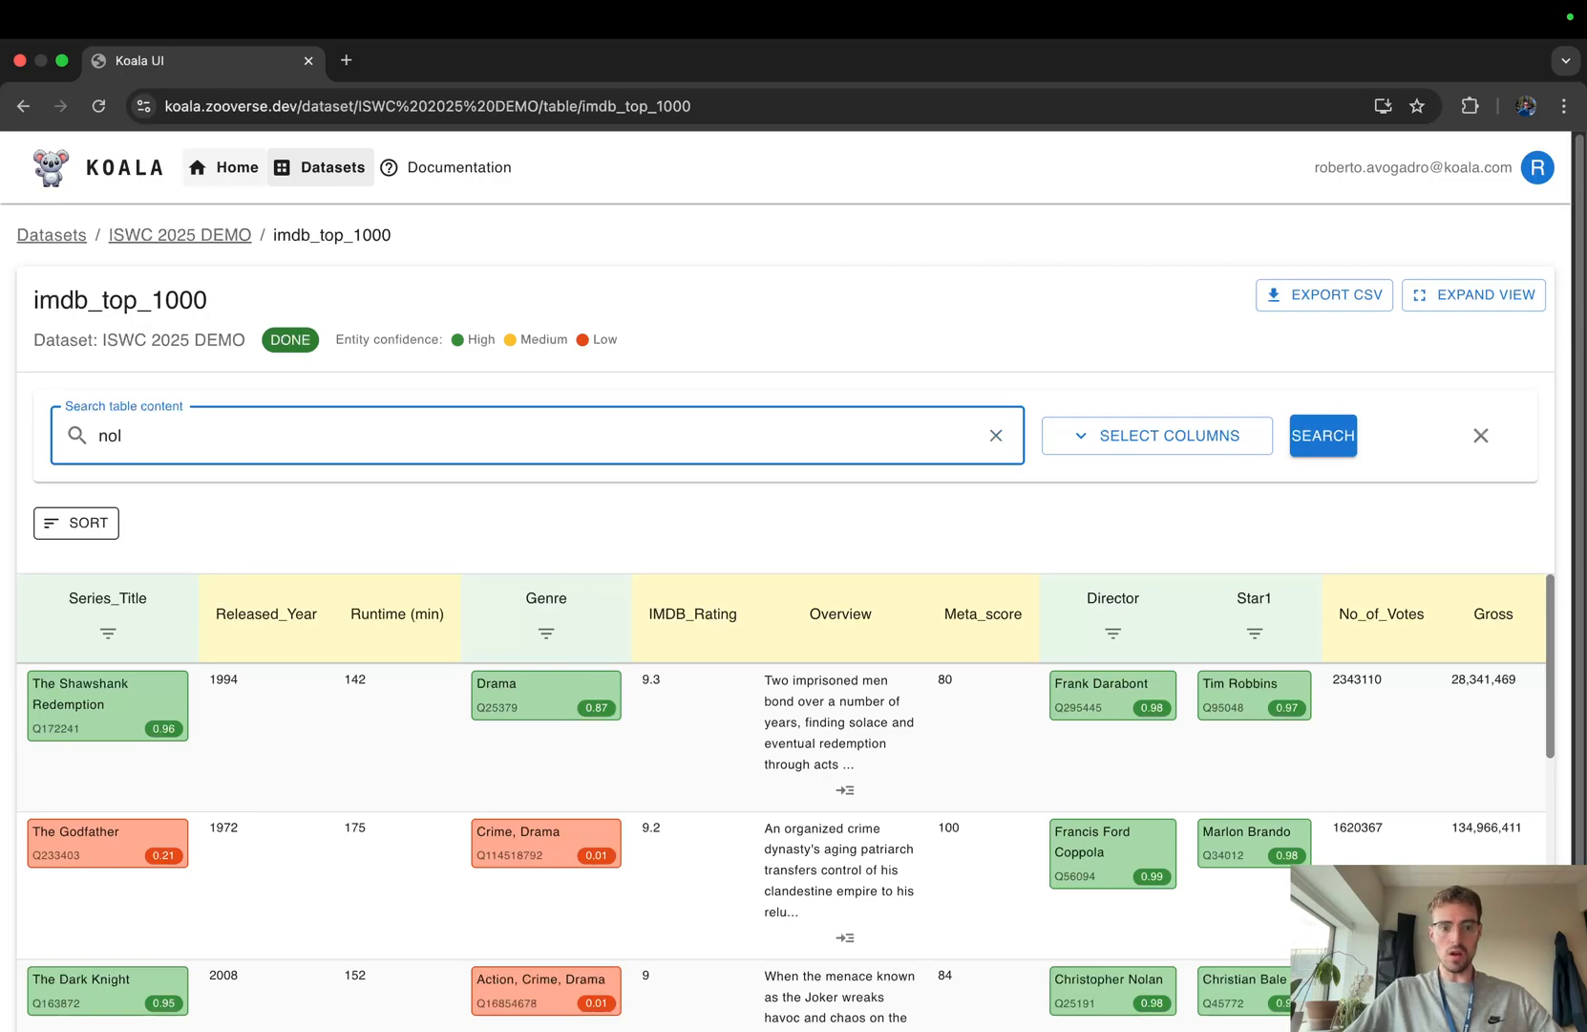
text(an)
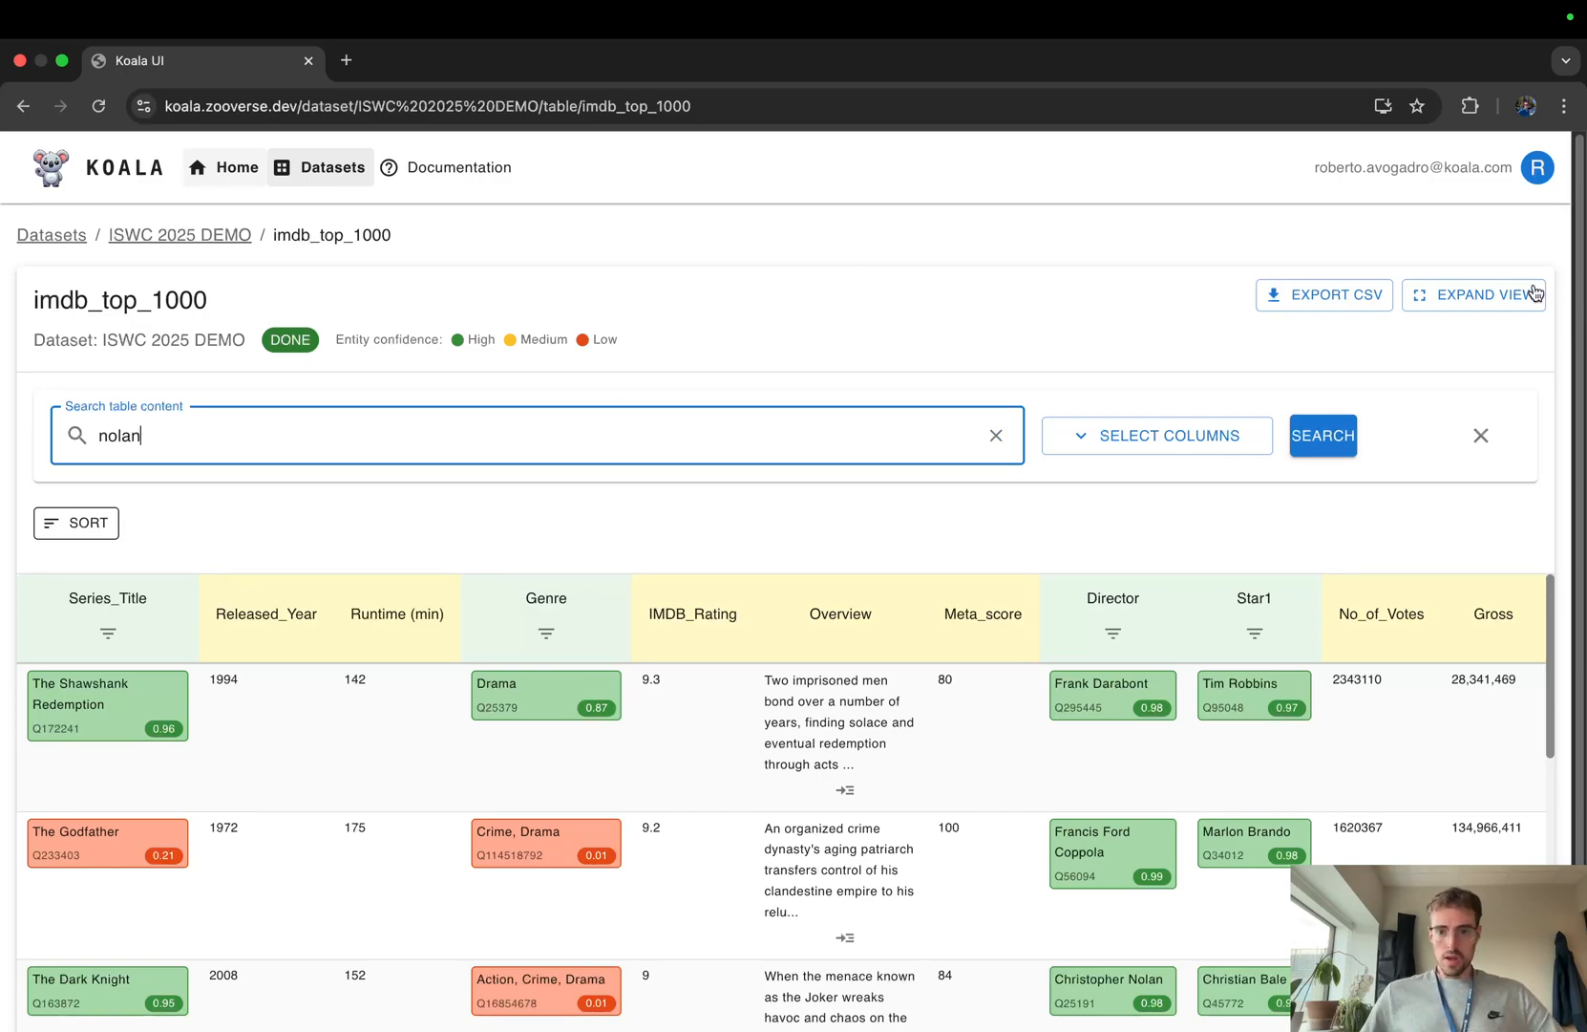
click(1335, 431)
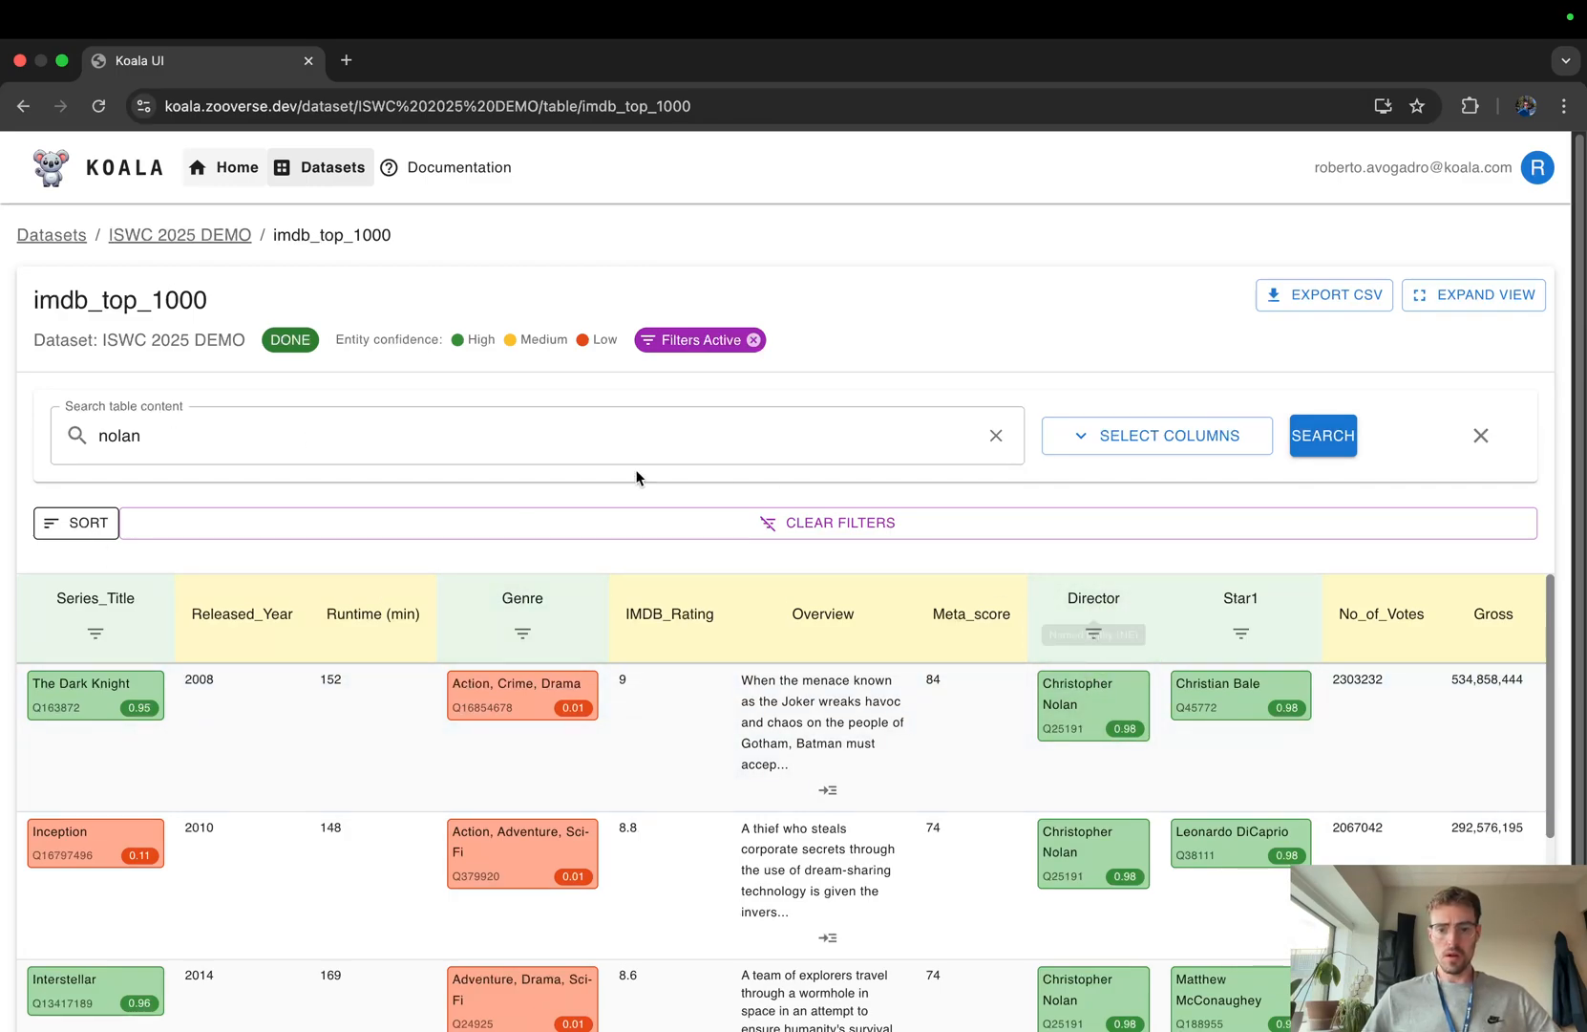
click(855, 522)
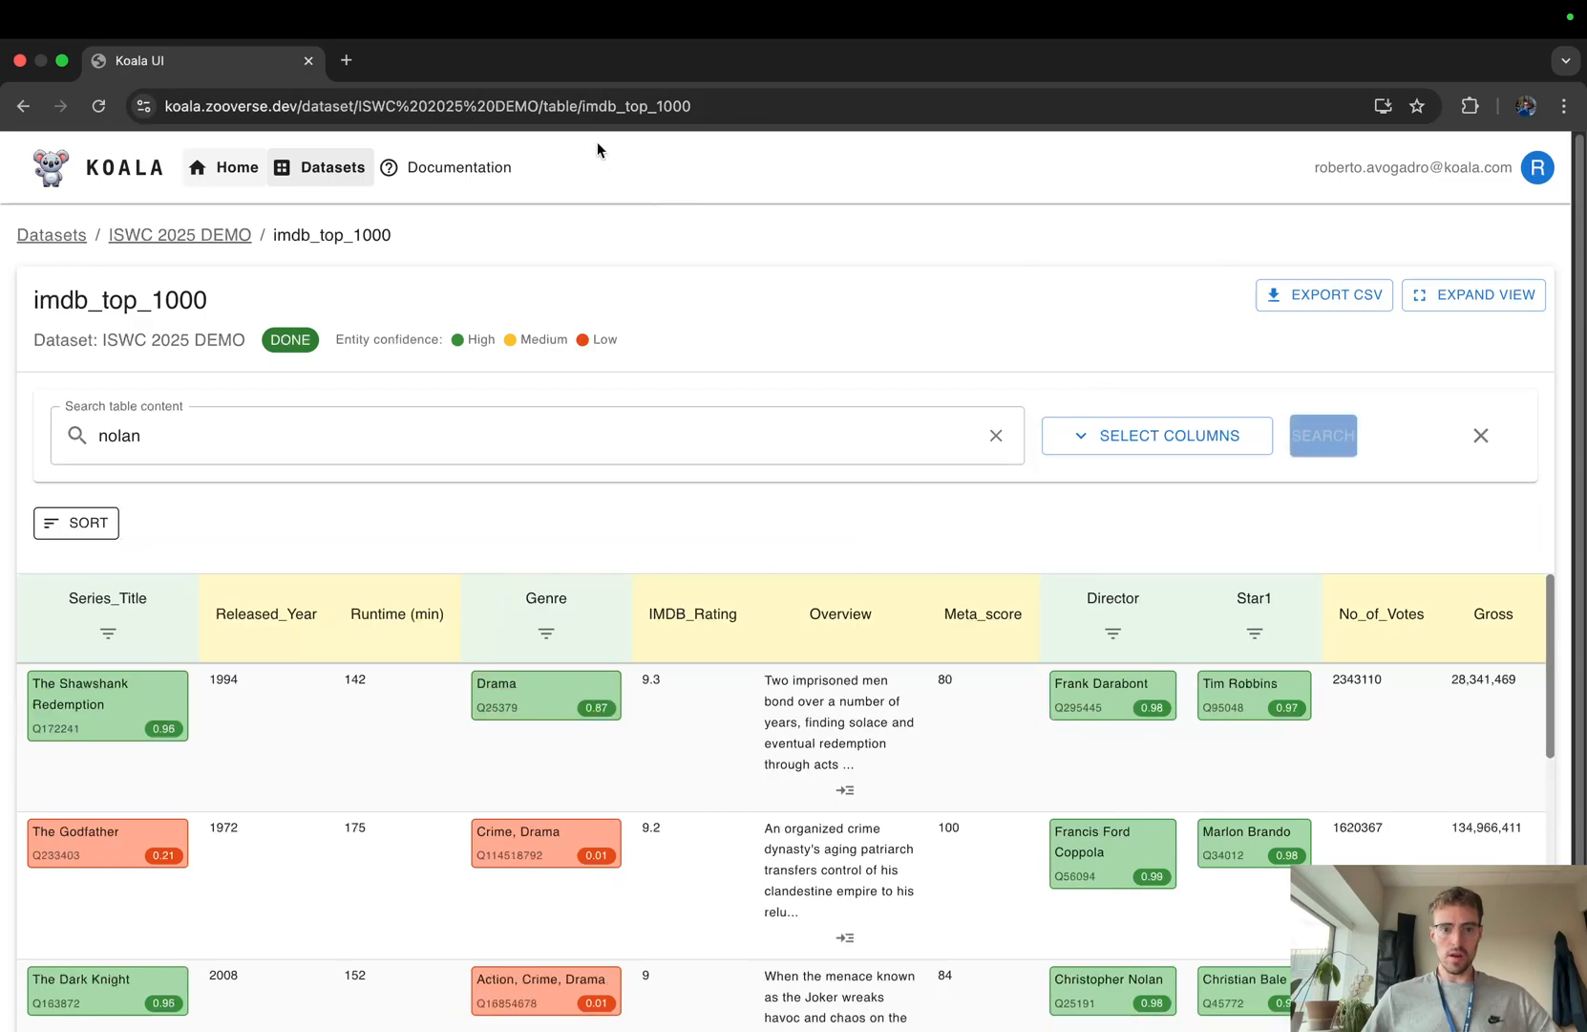
Step: Reload the imdb_top_1000 table page and switch it back to compact view
click(611, 107)
key(Return)
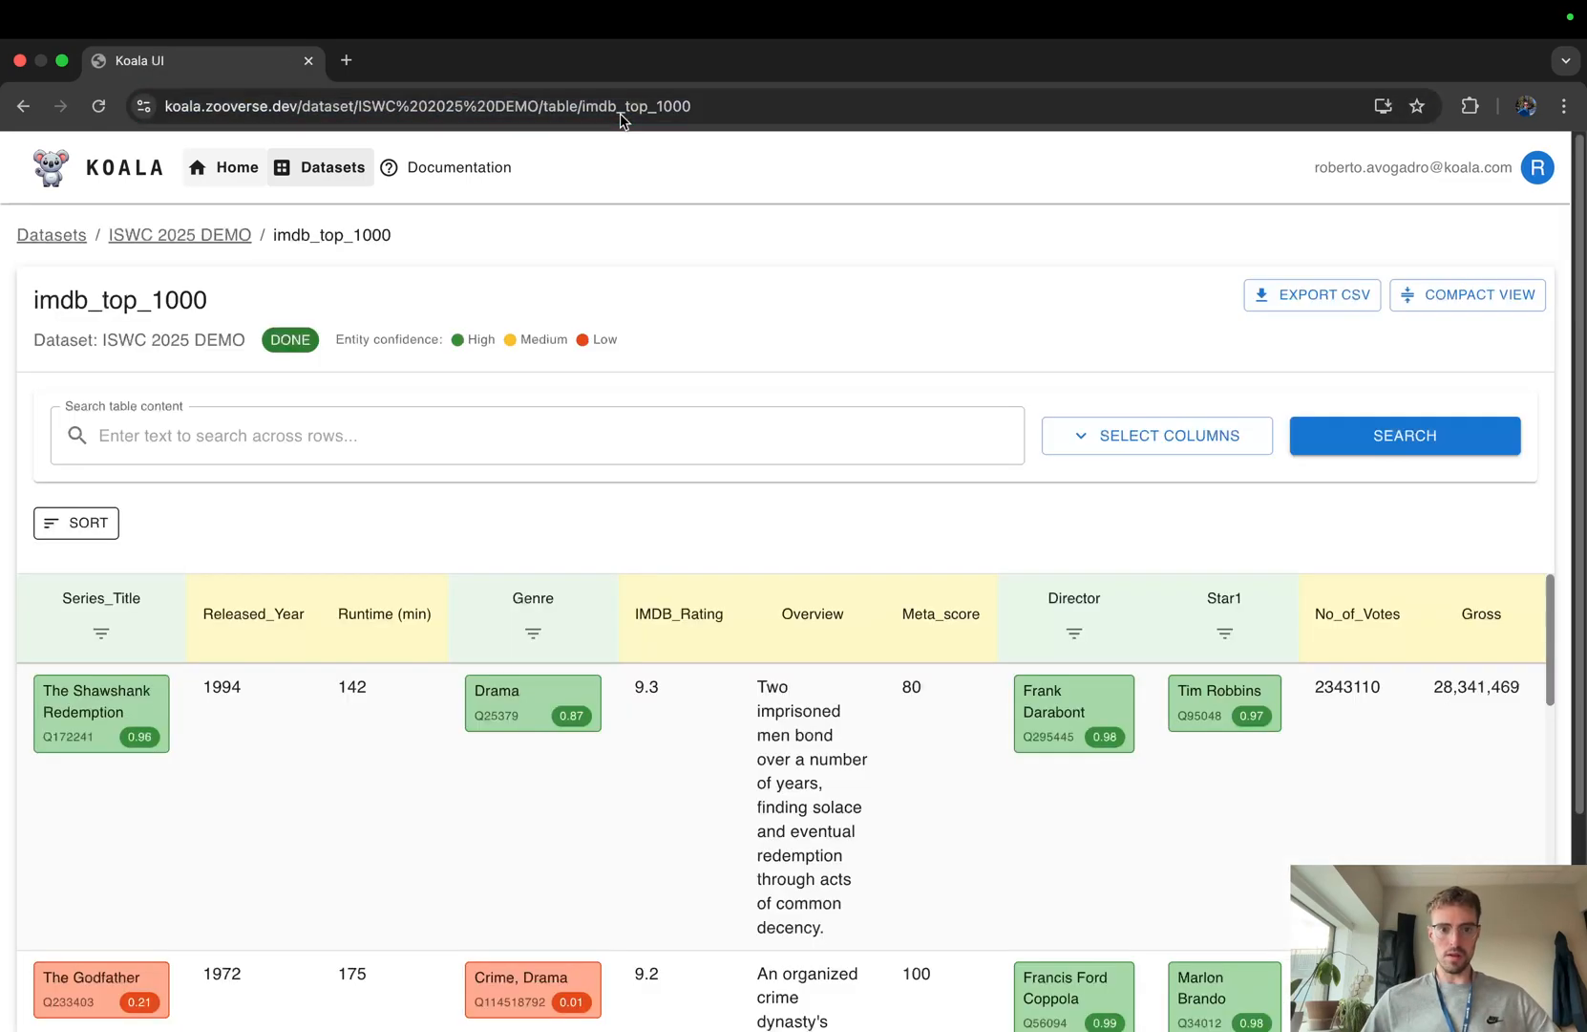
click(1517, 294)
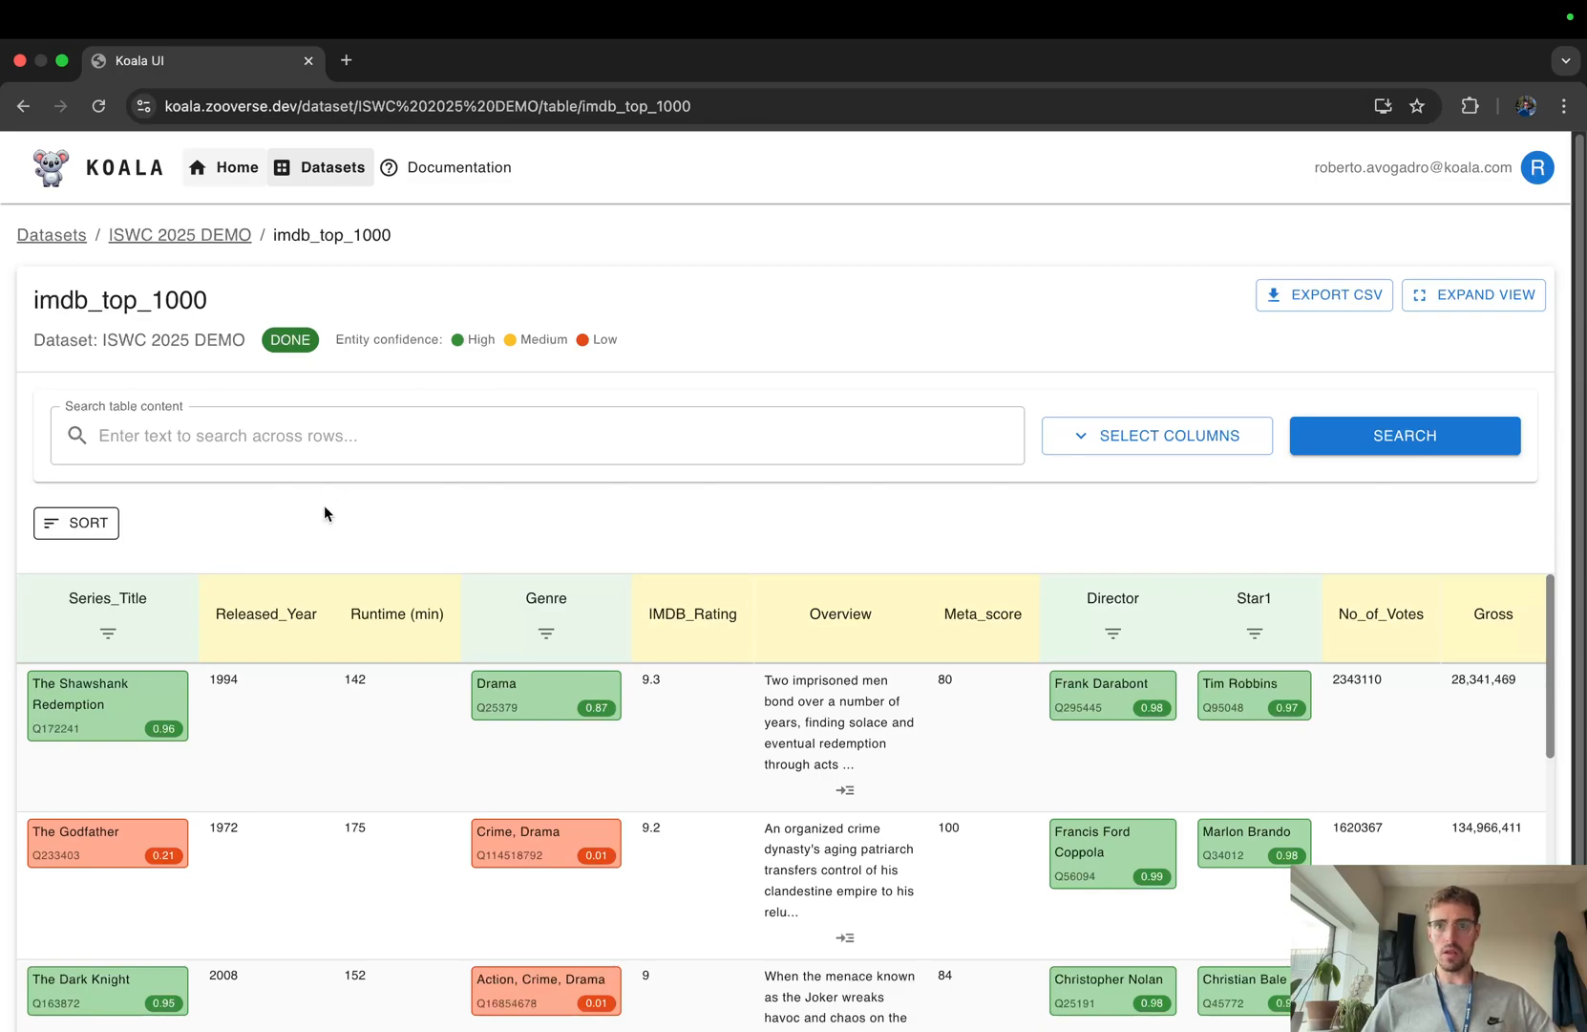
Step: Sort the rows by column confidence on Series_Title with the highest first, and clear the sort after viewing the reordered table
click(88, 527)
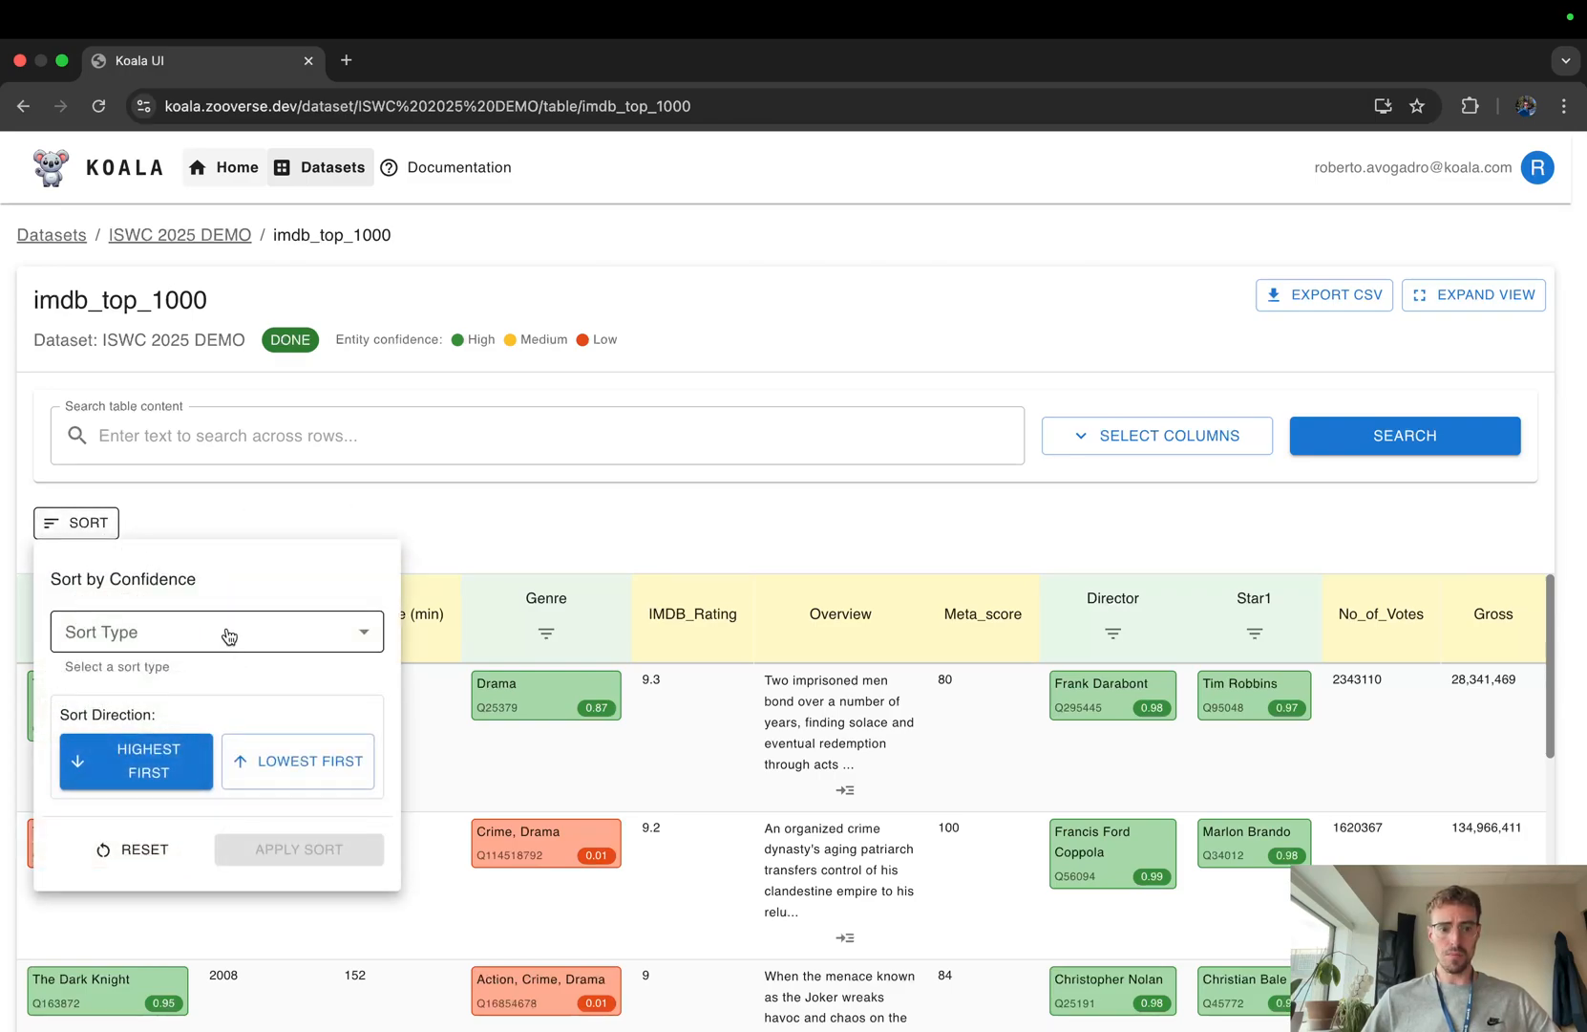
click(227, 629)
click(210, 758)
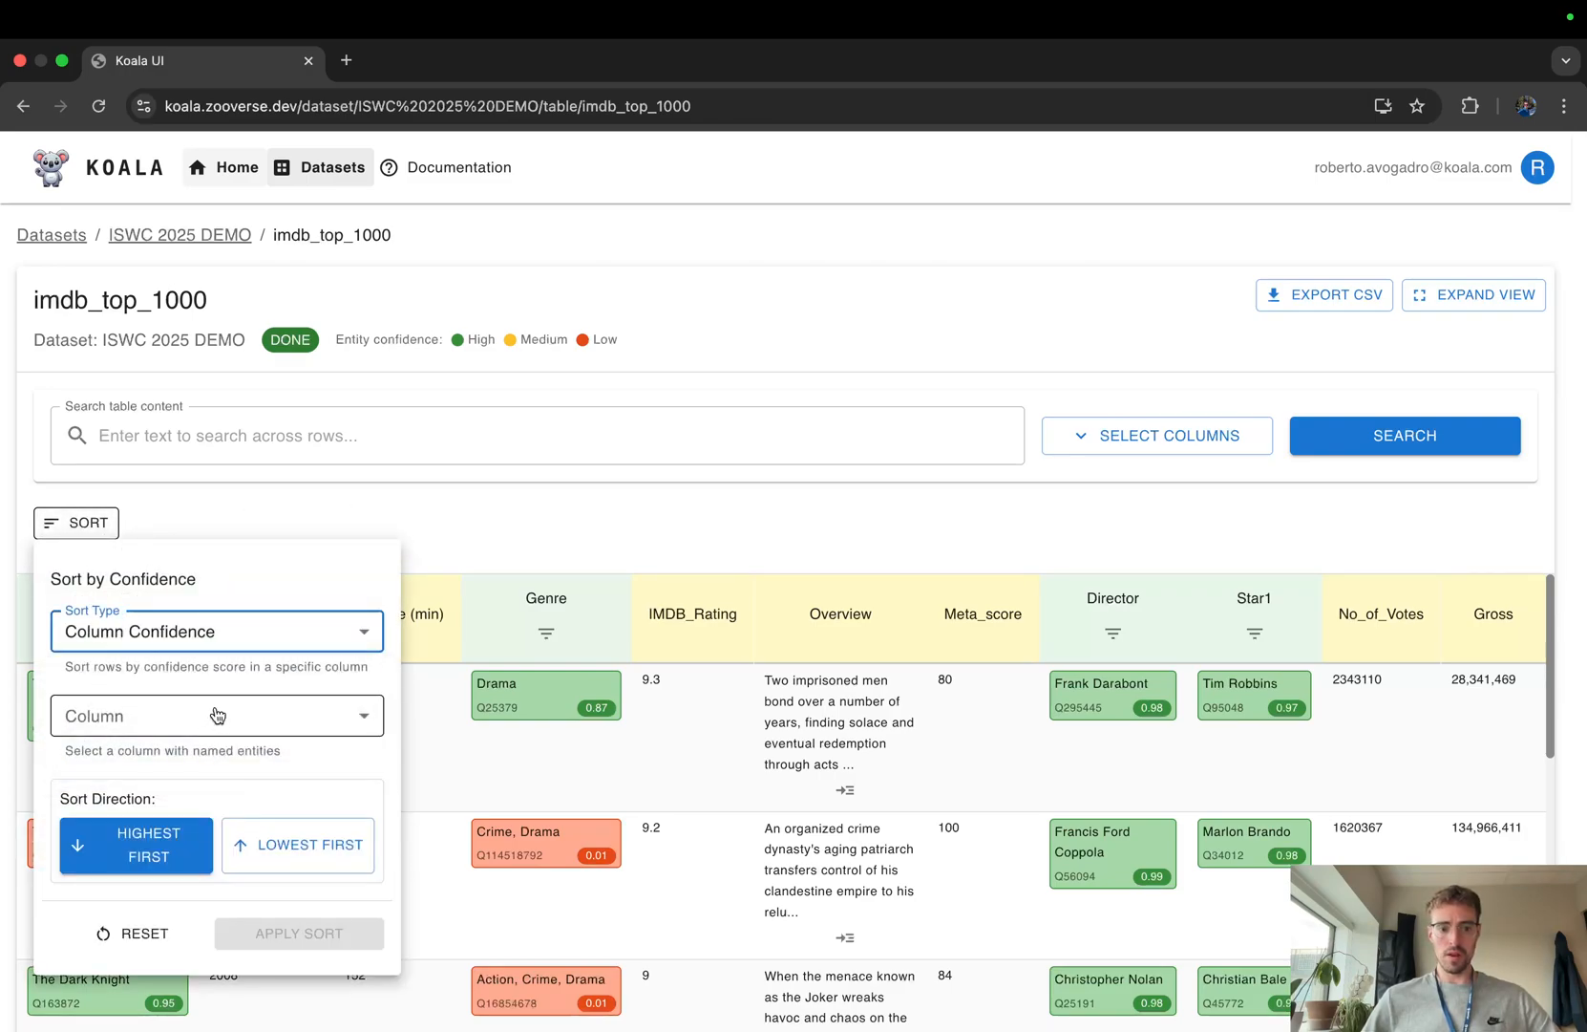
click(219, 716)
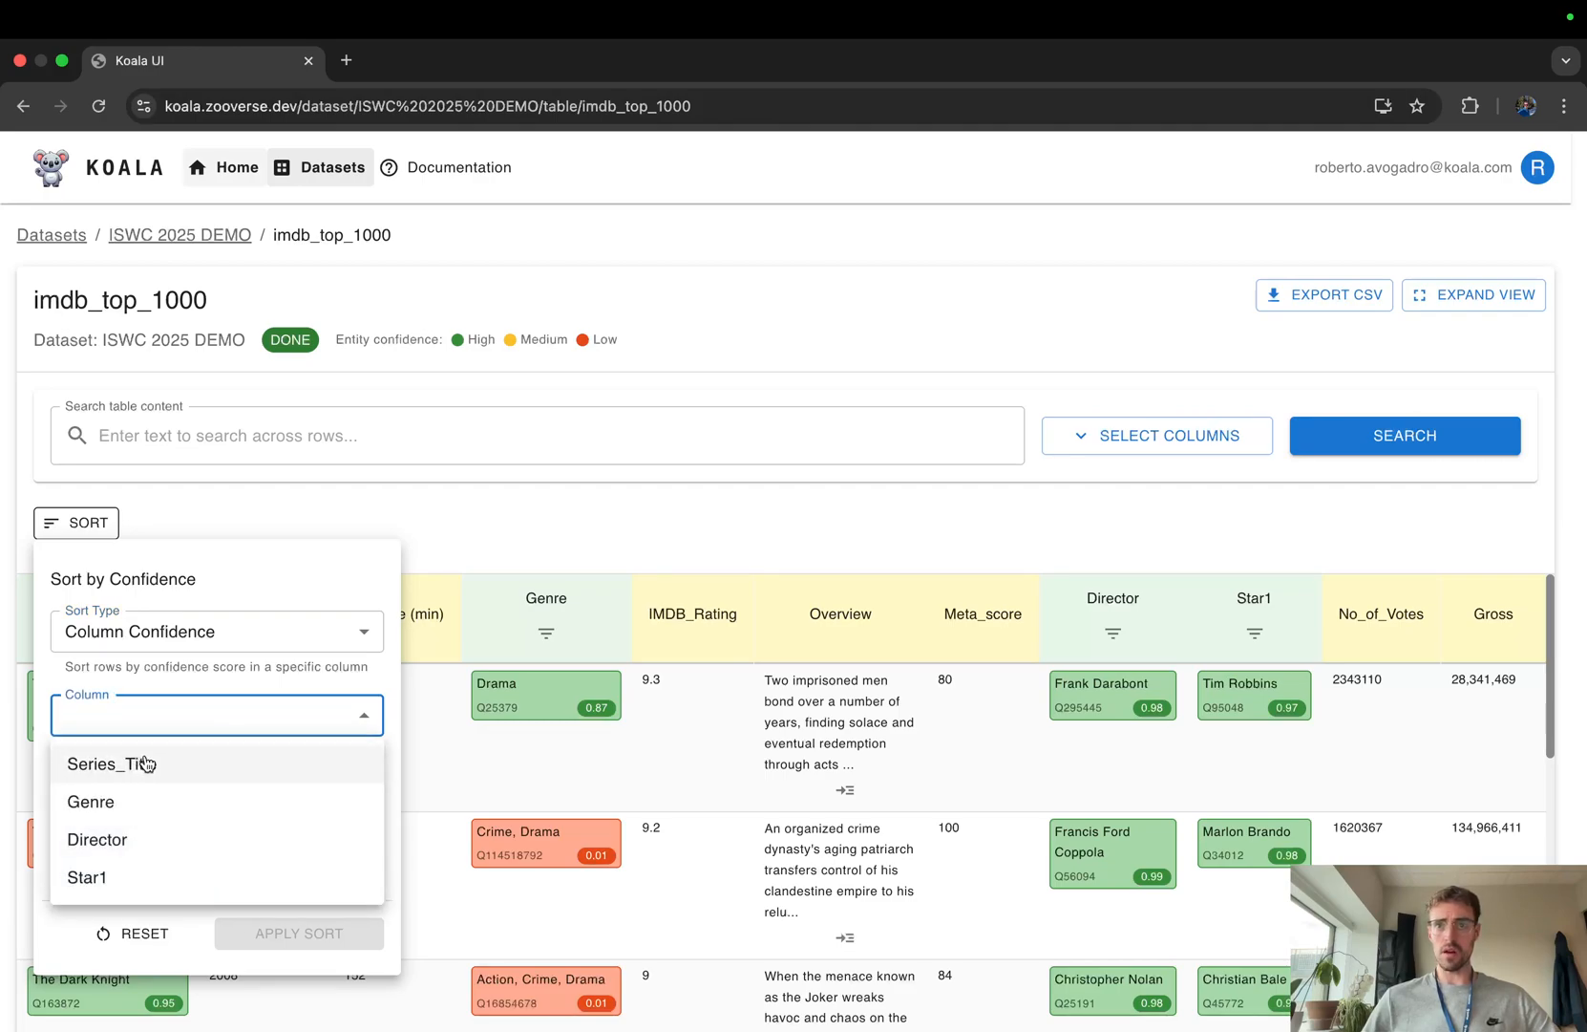
click(140, 763)
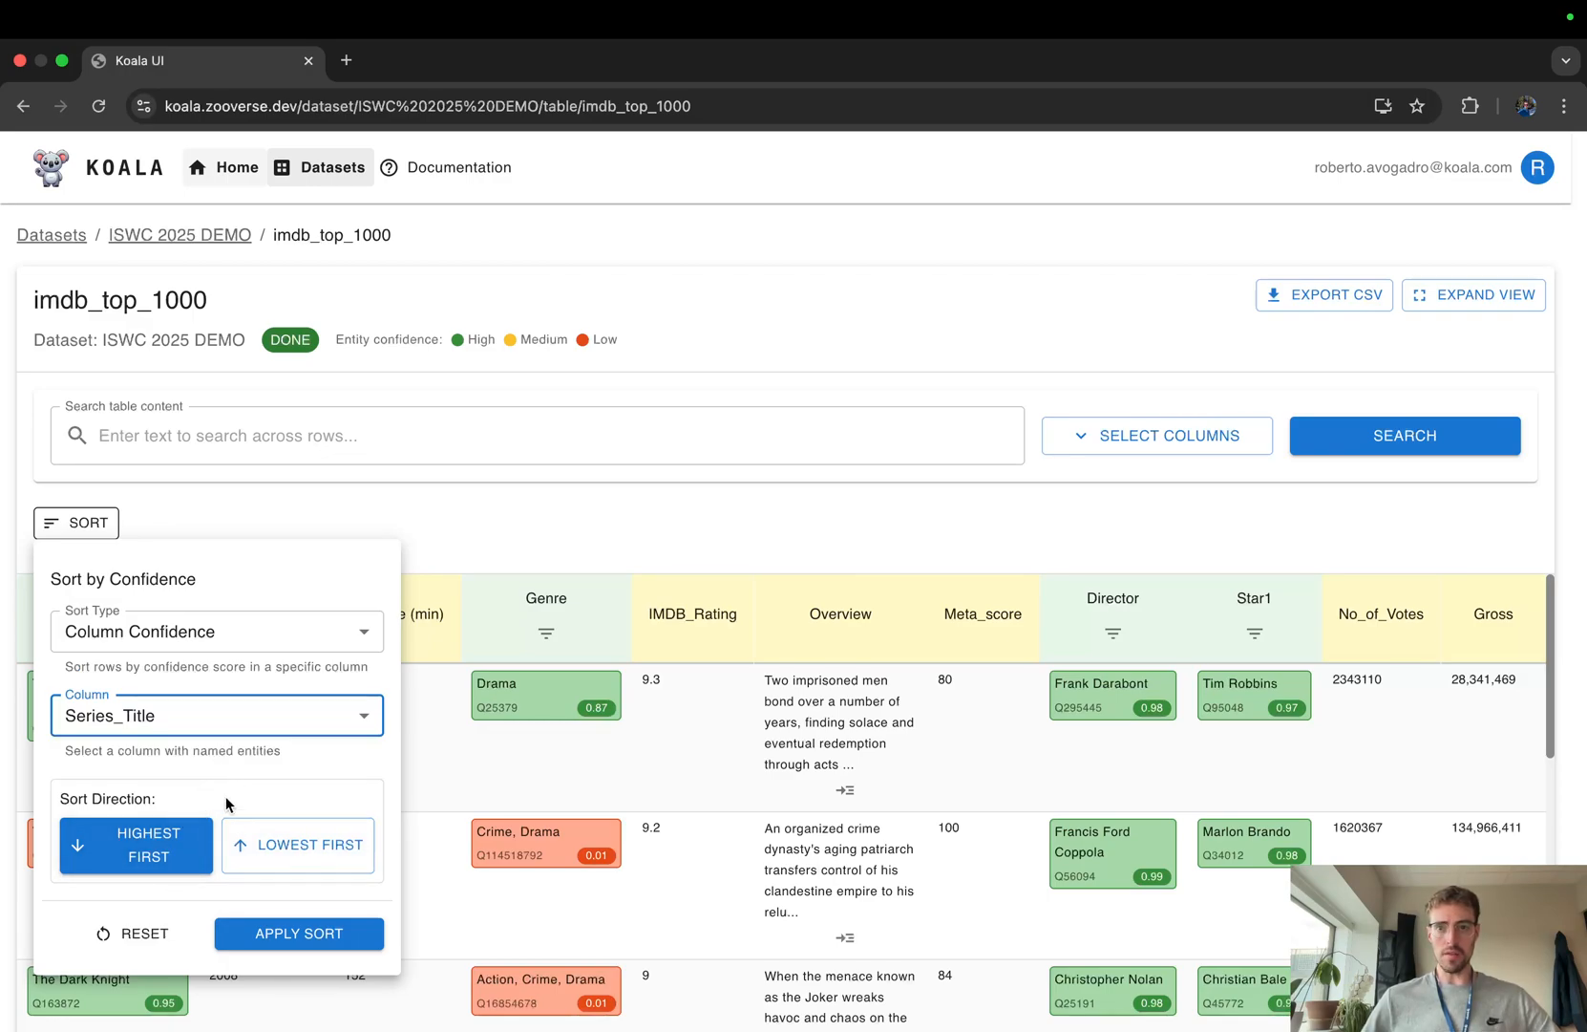
click(313, 940)
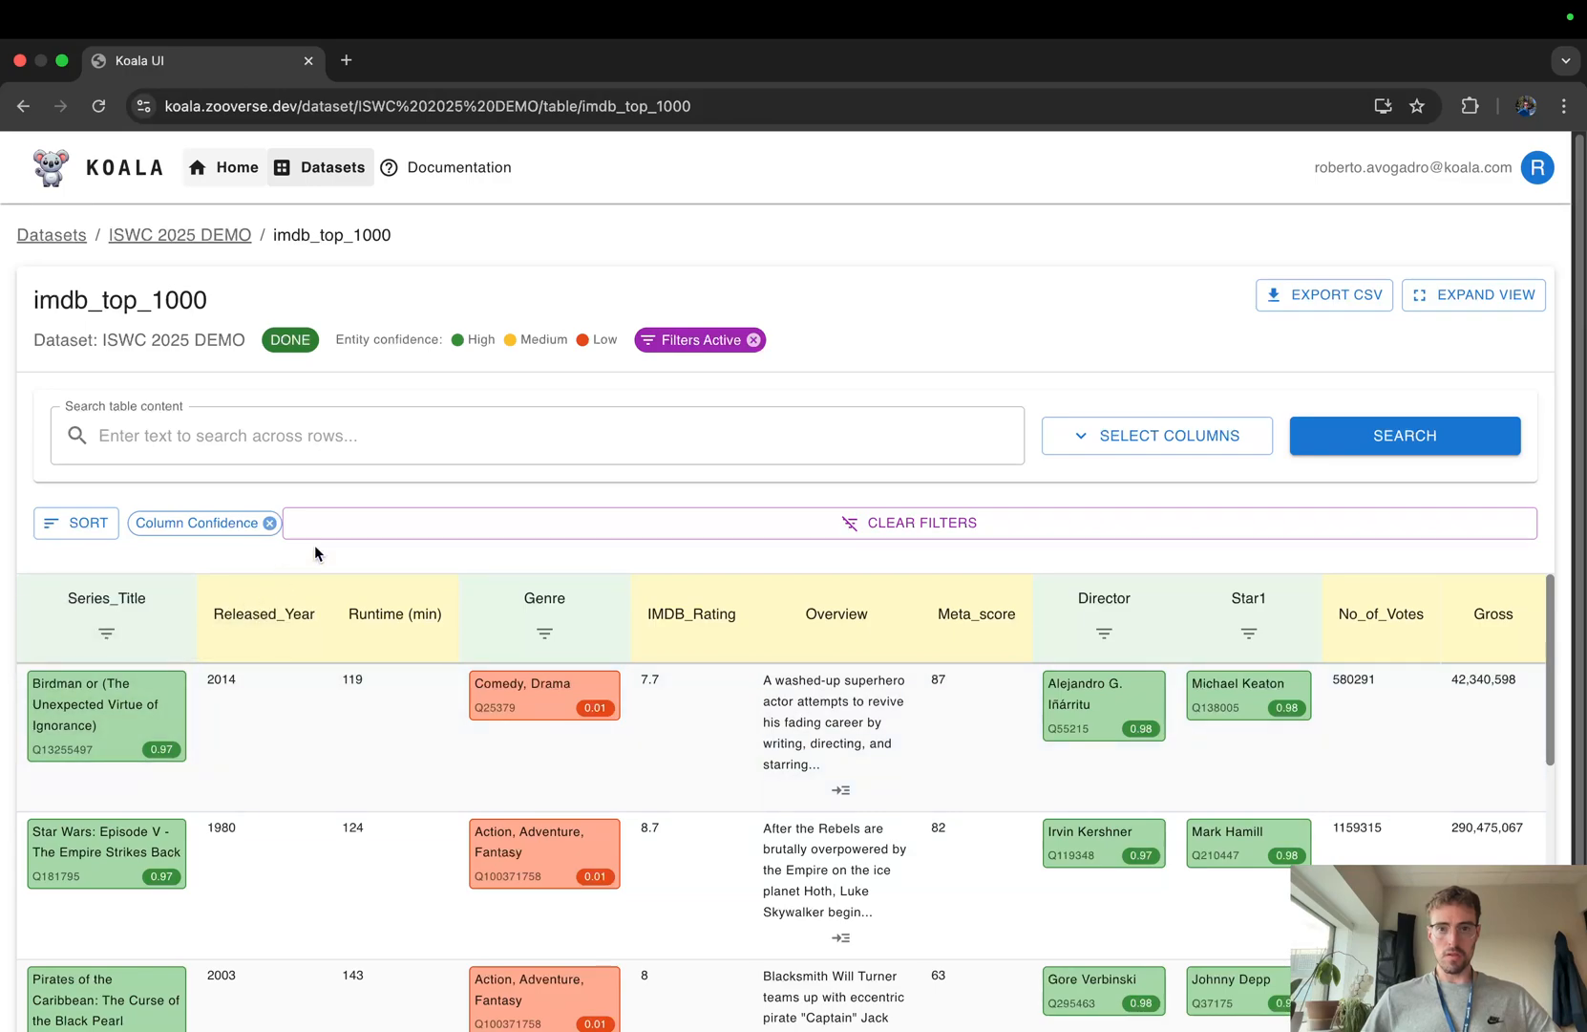
mouse_move(157, 712)
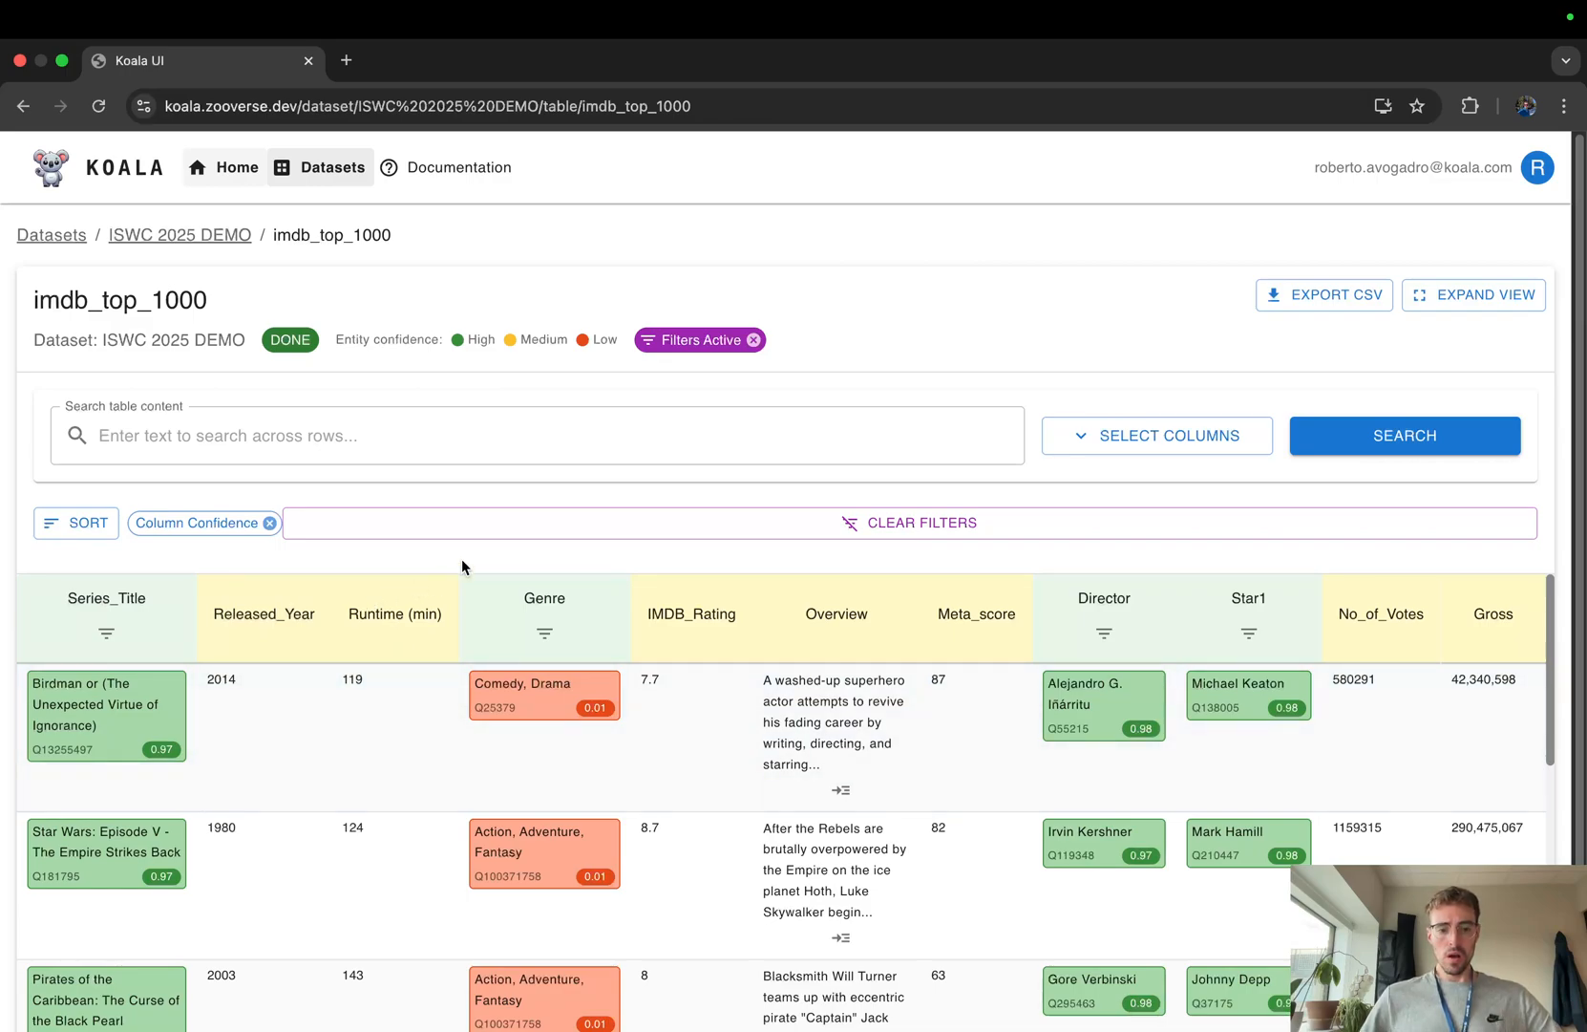
click(793, 534)
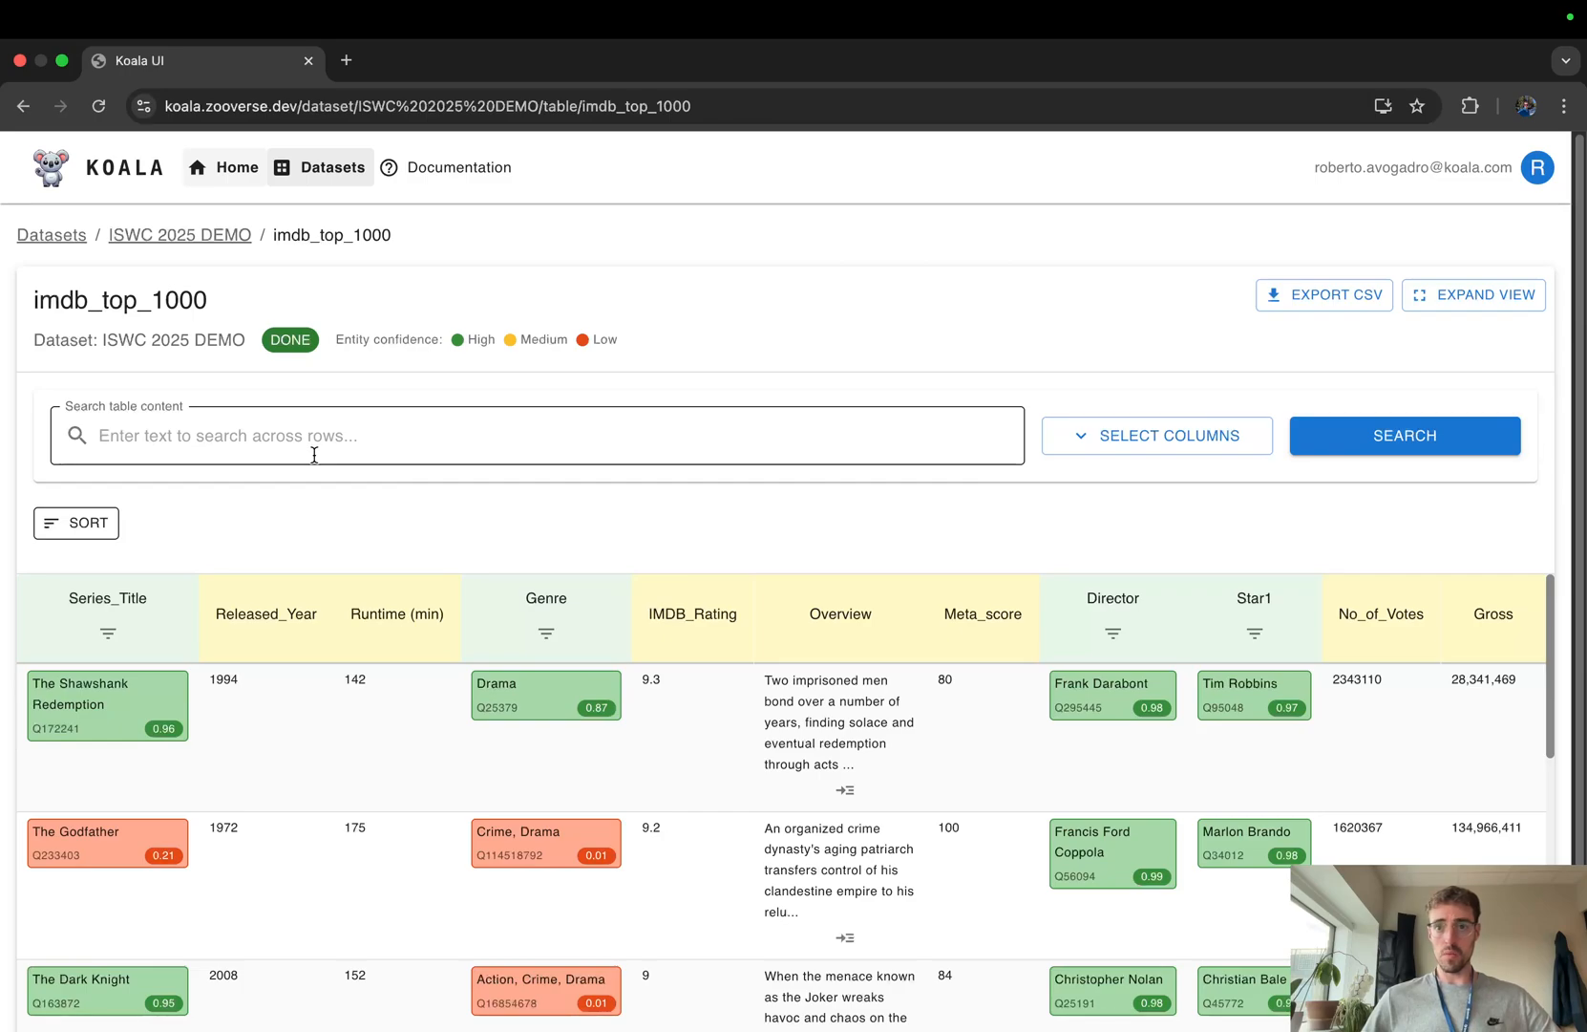
Step: View the entity type filter options for Series_Title and the annotation fields offered for CSV export, cancelling both without changes
click(109, 634)
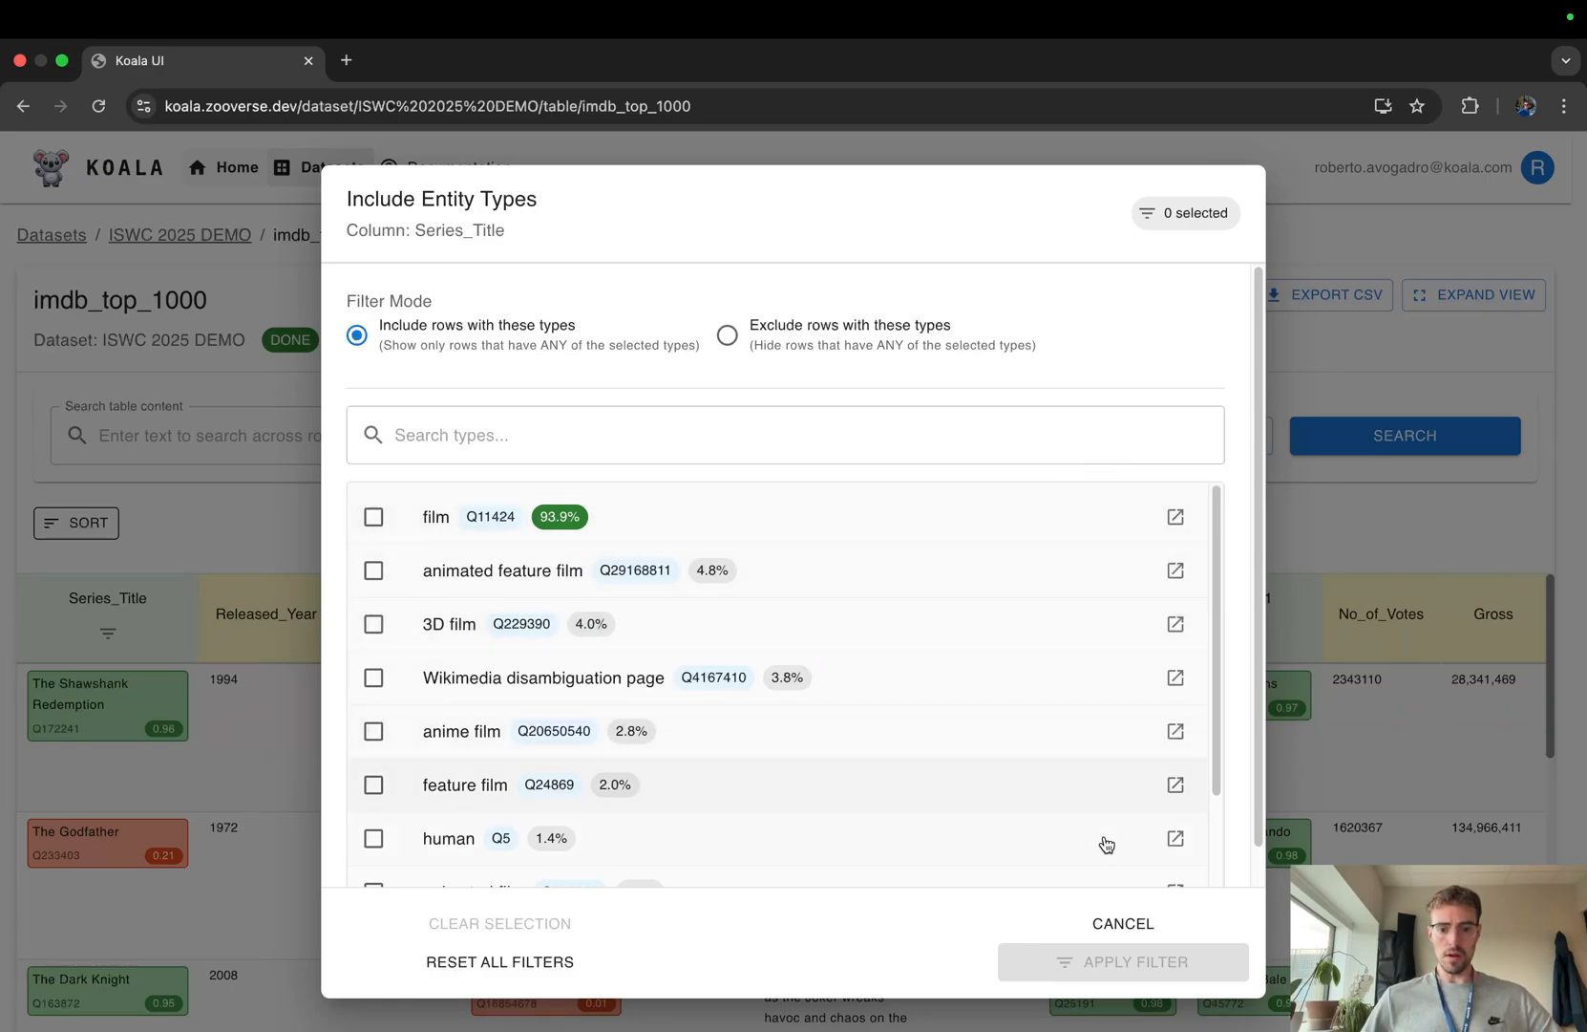
click(1124, 923)
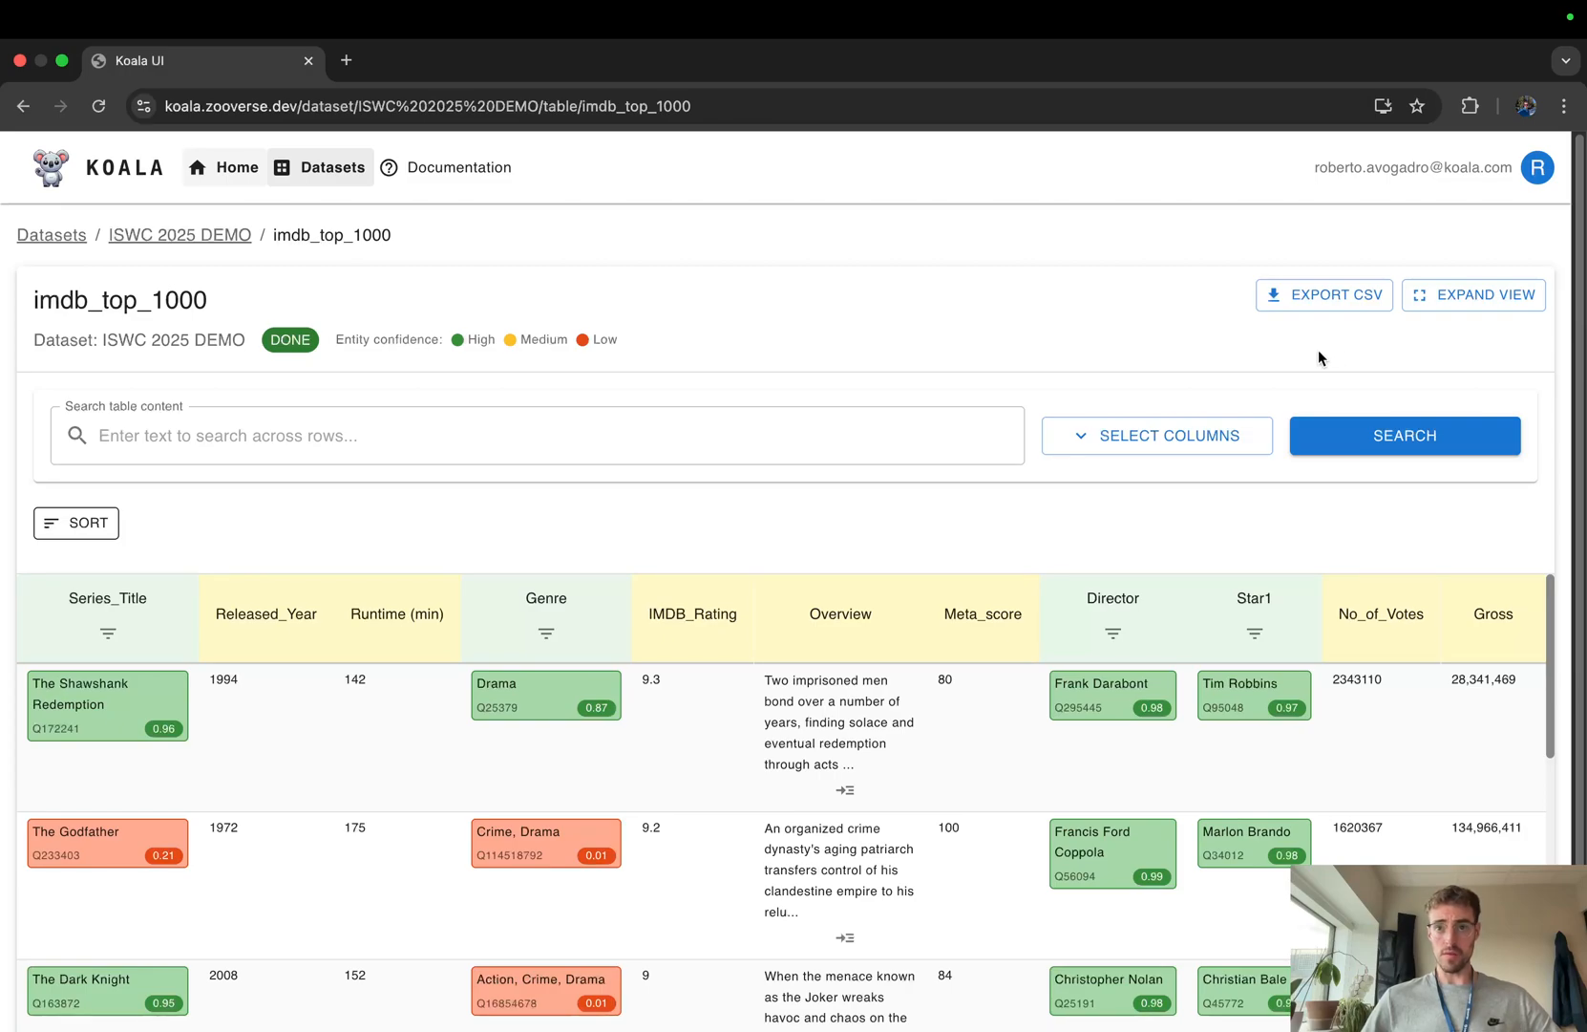
click(1320, 301)
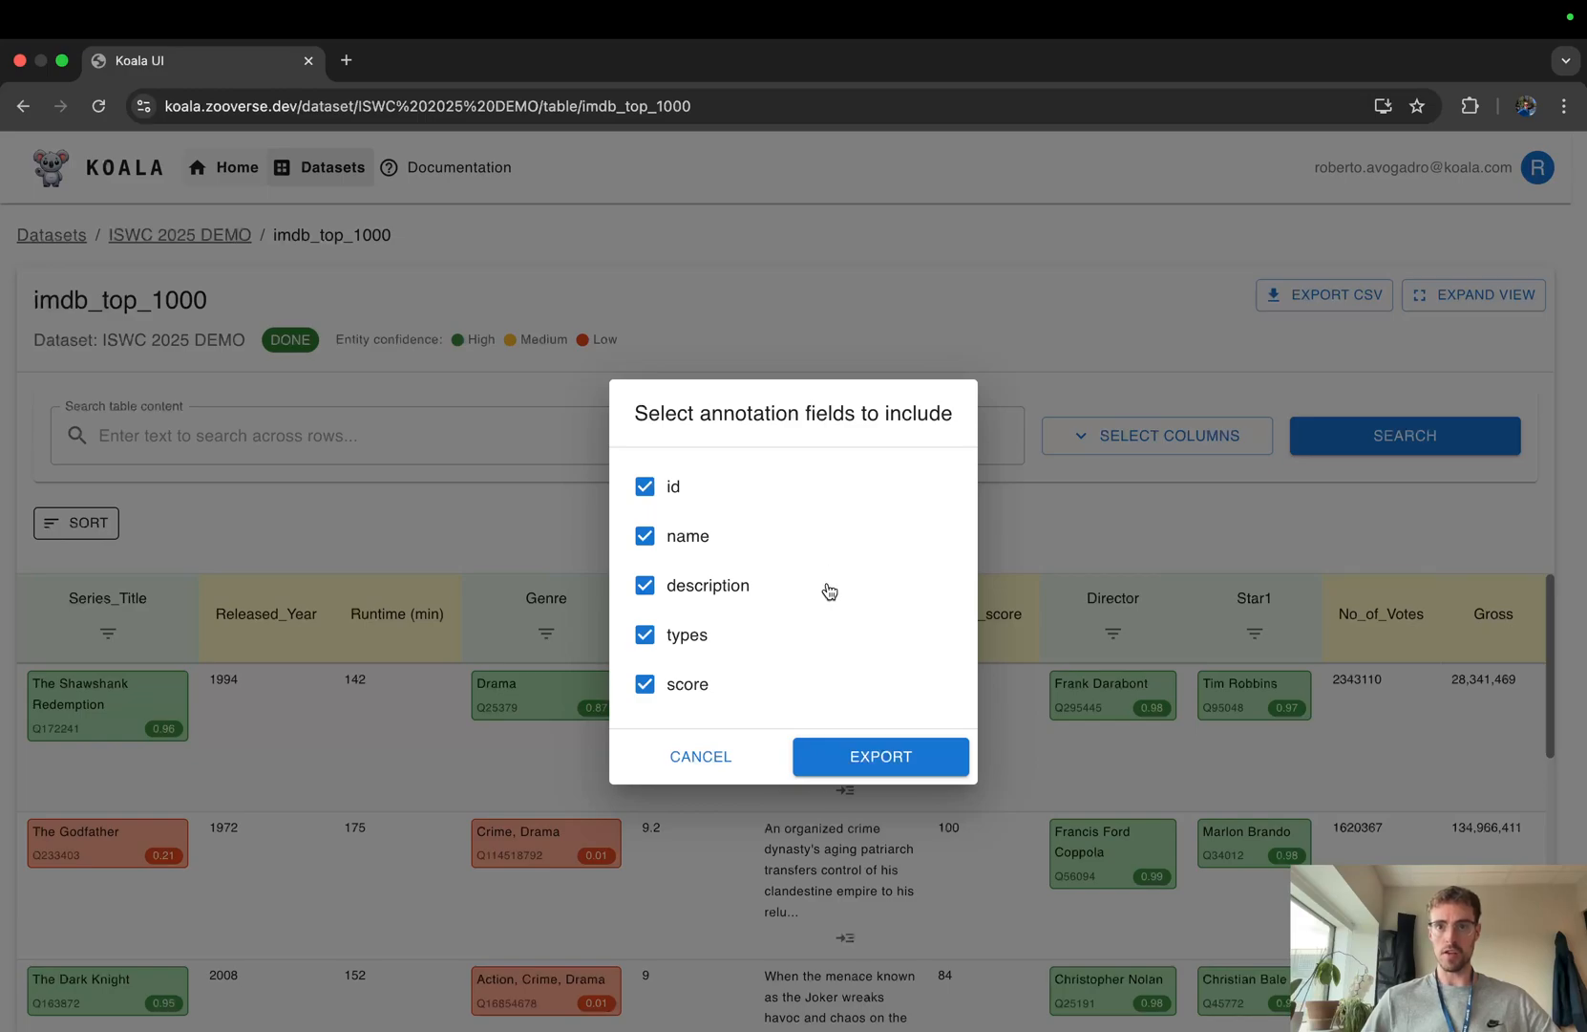
click(707, 756)
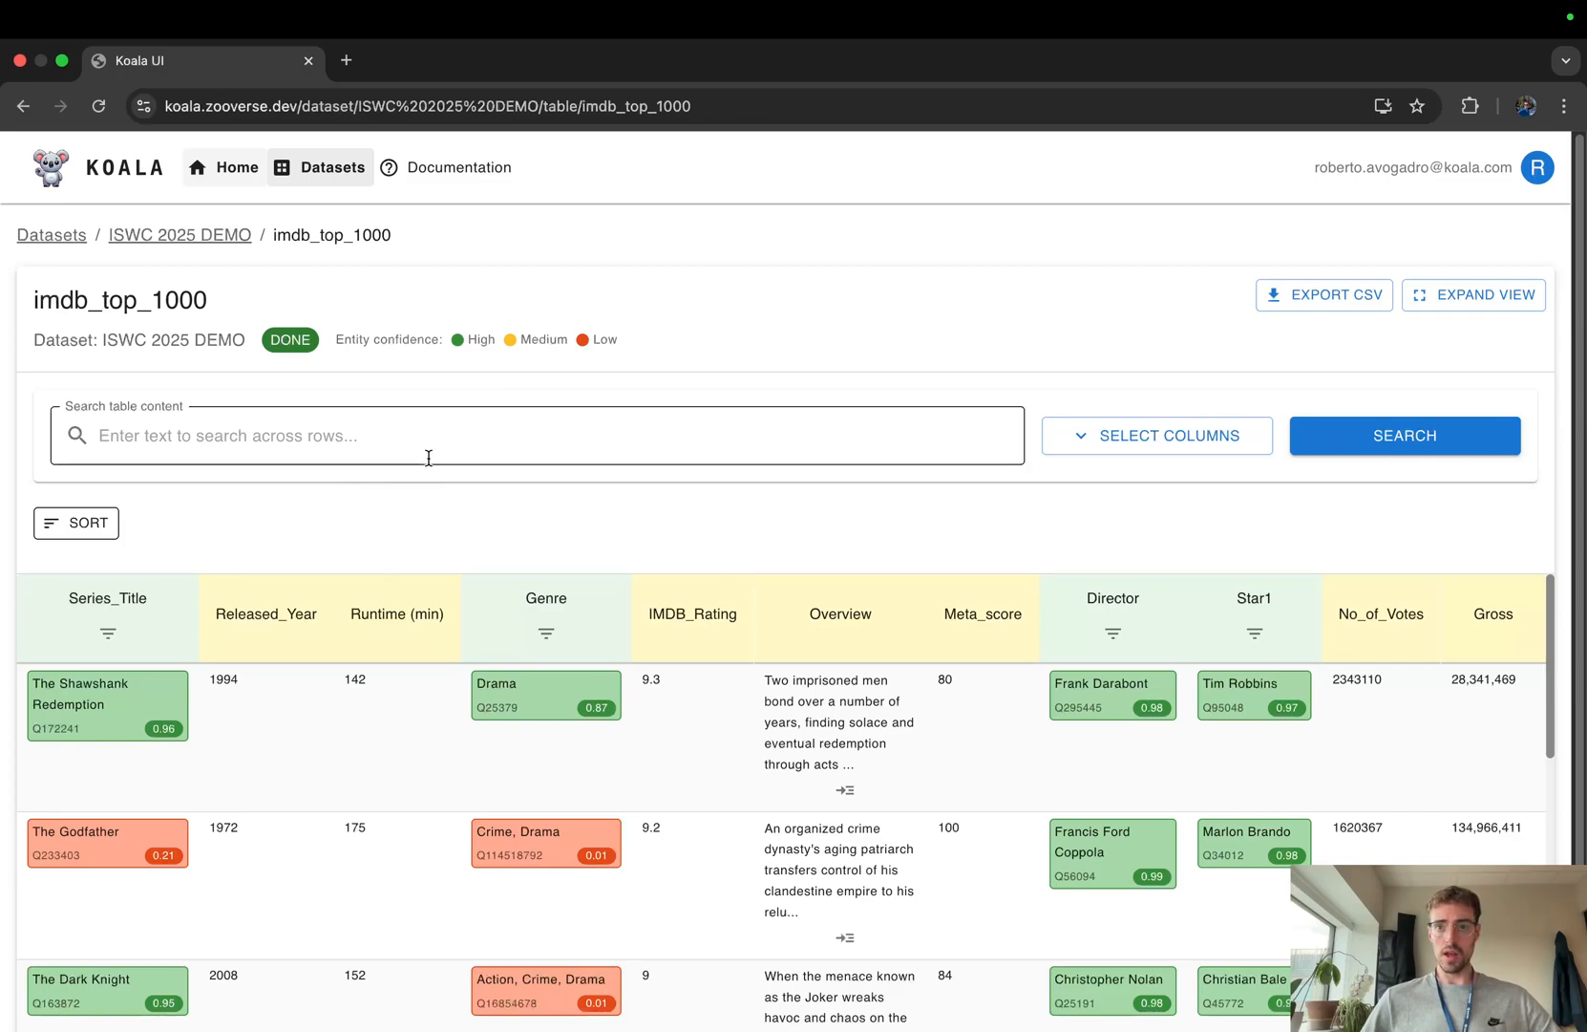
Step: Open the entity annotation of The Godfather in the Series_Title column and search new entities for "the godfather"
scroll(443, 453, down, 4)
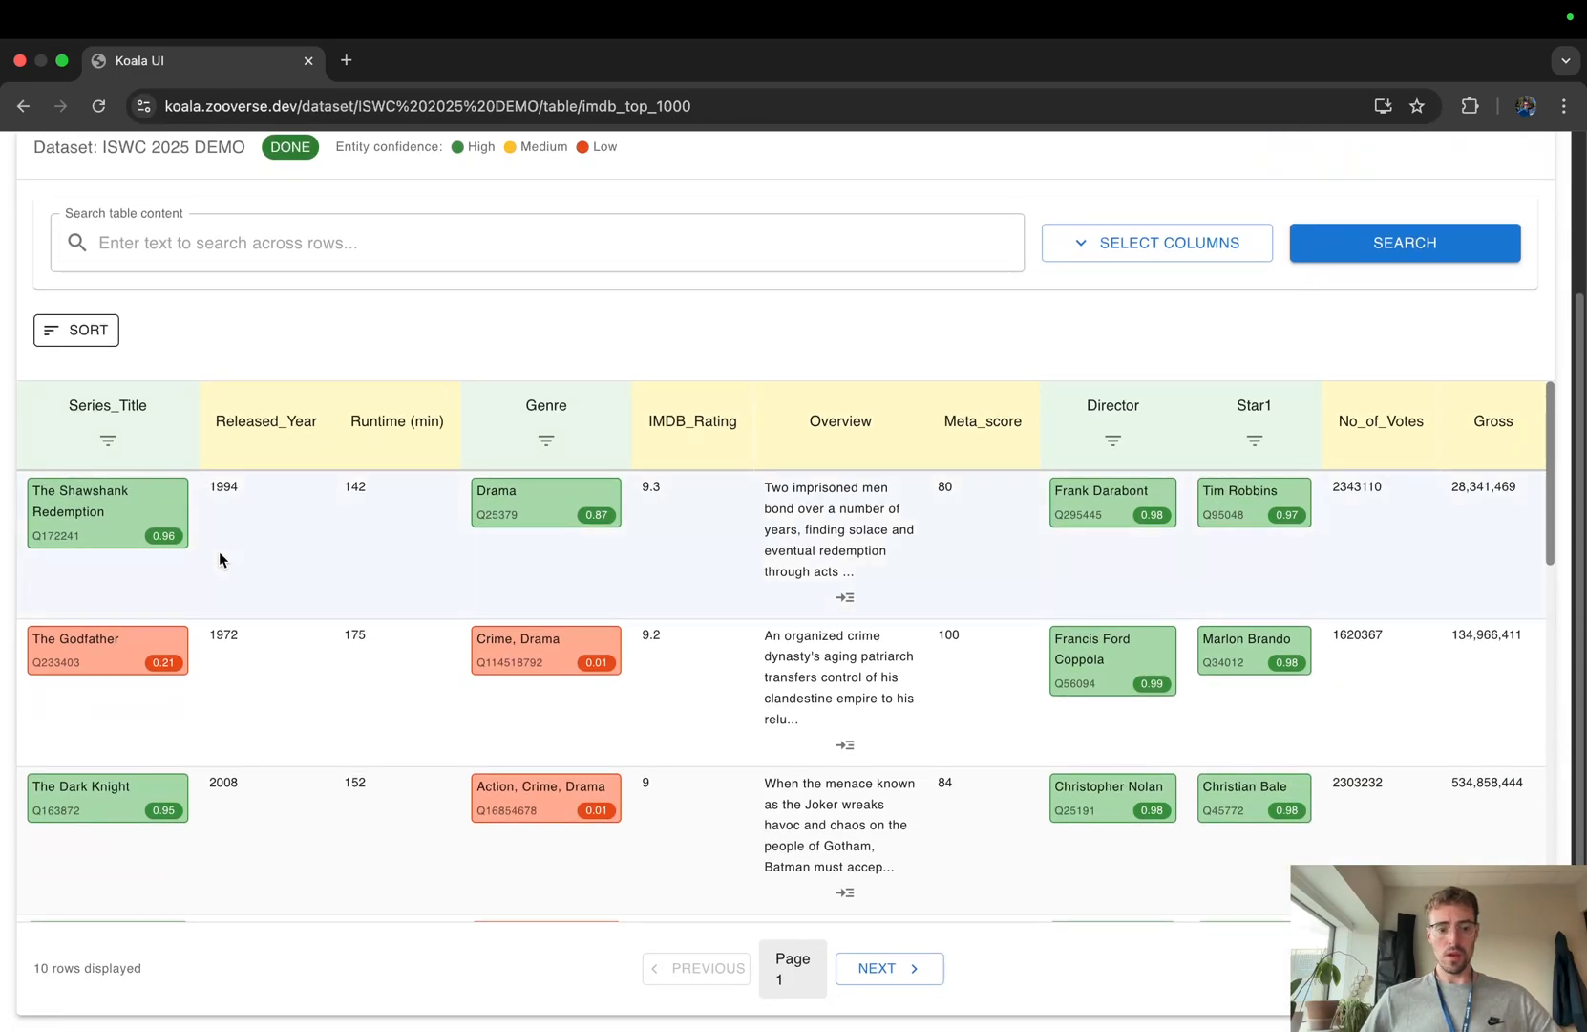
mouse_move(82, 659)
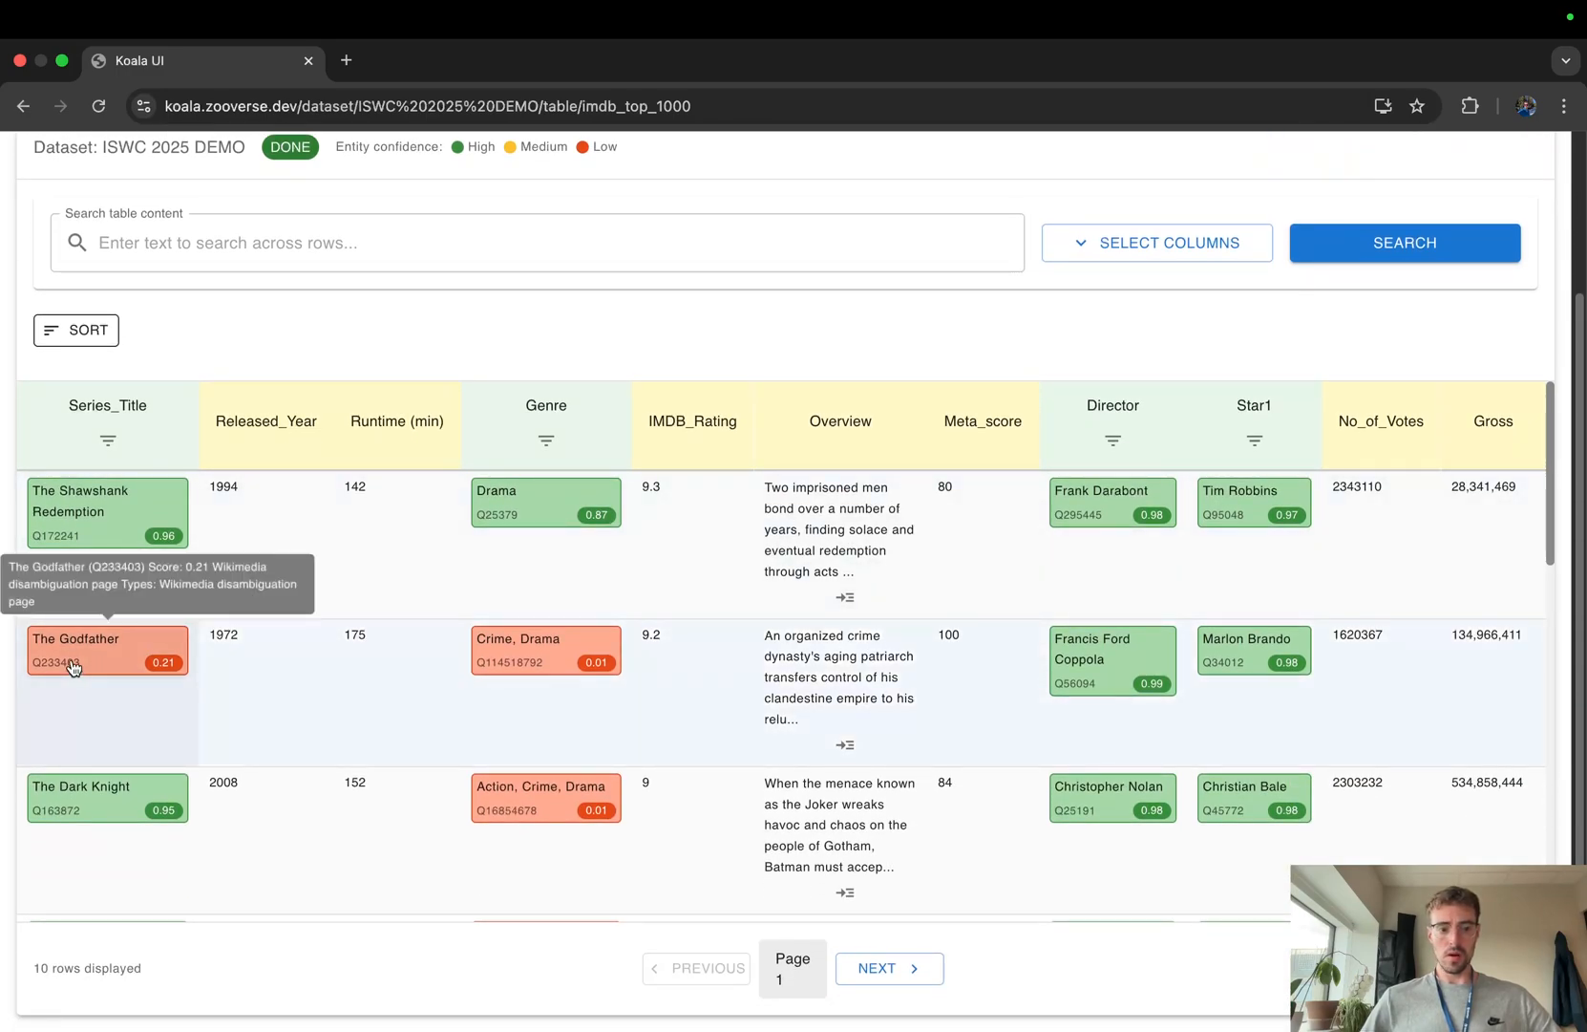
click(142, 667)
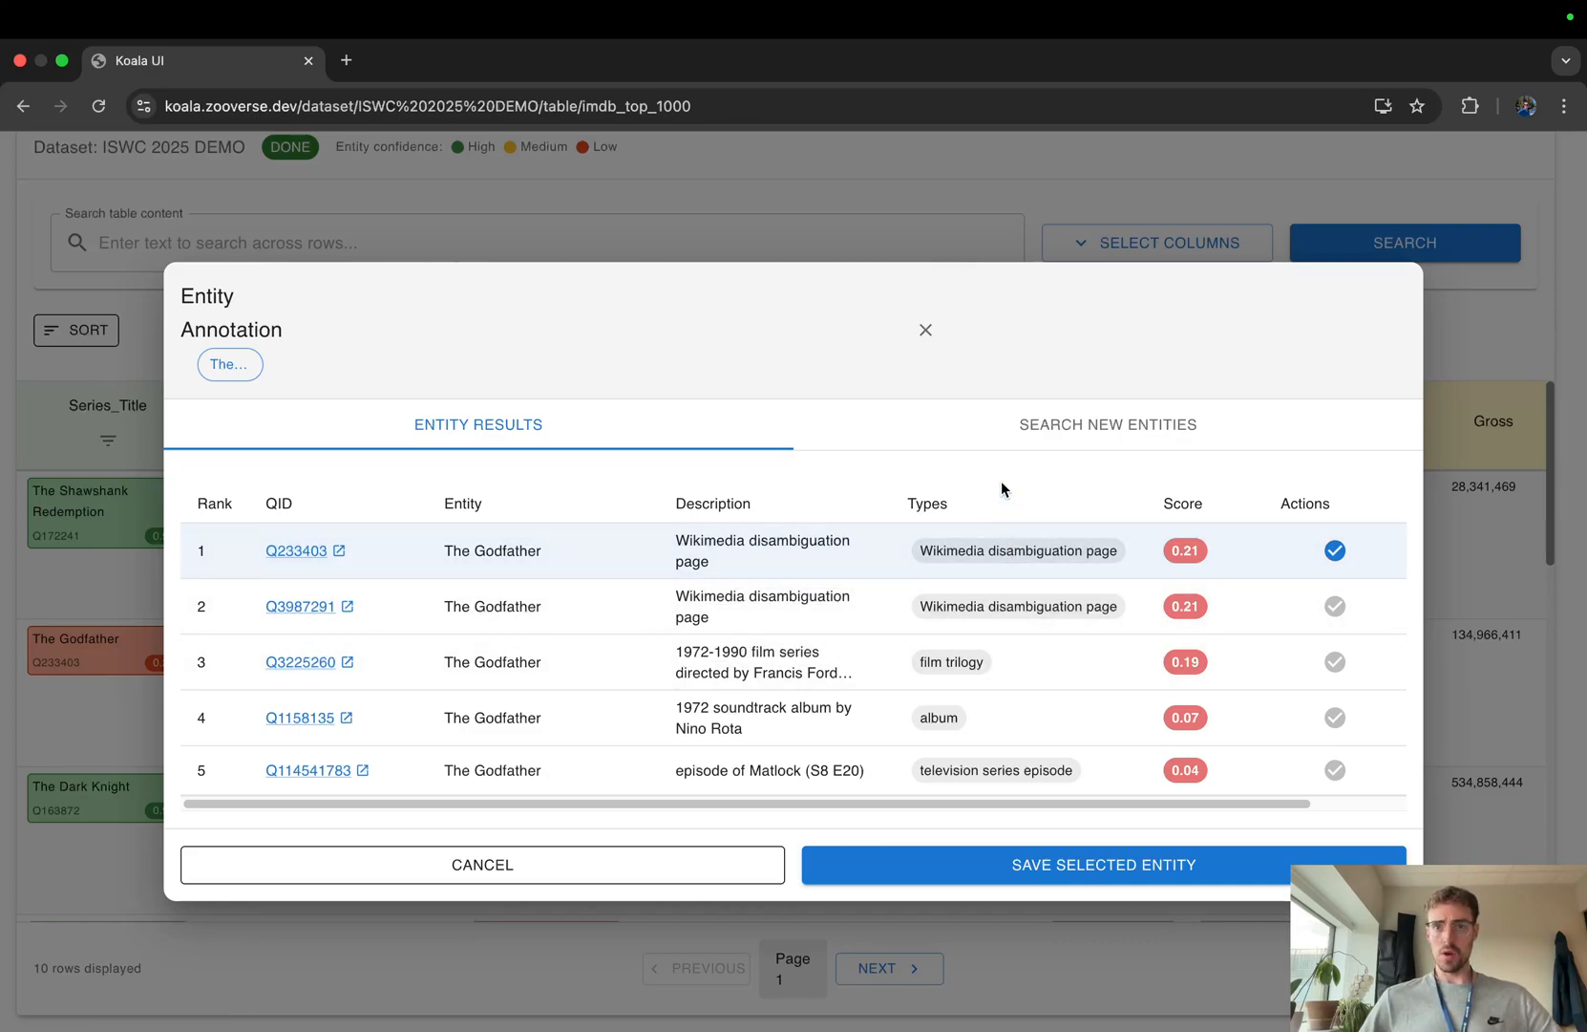
click(1110, 426)
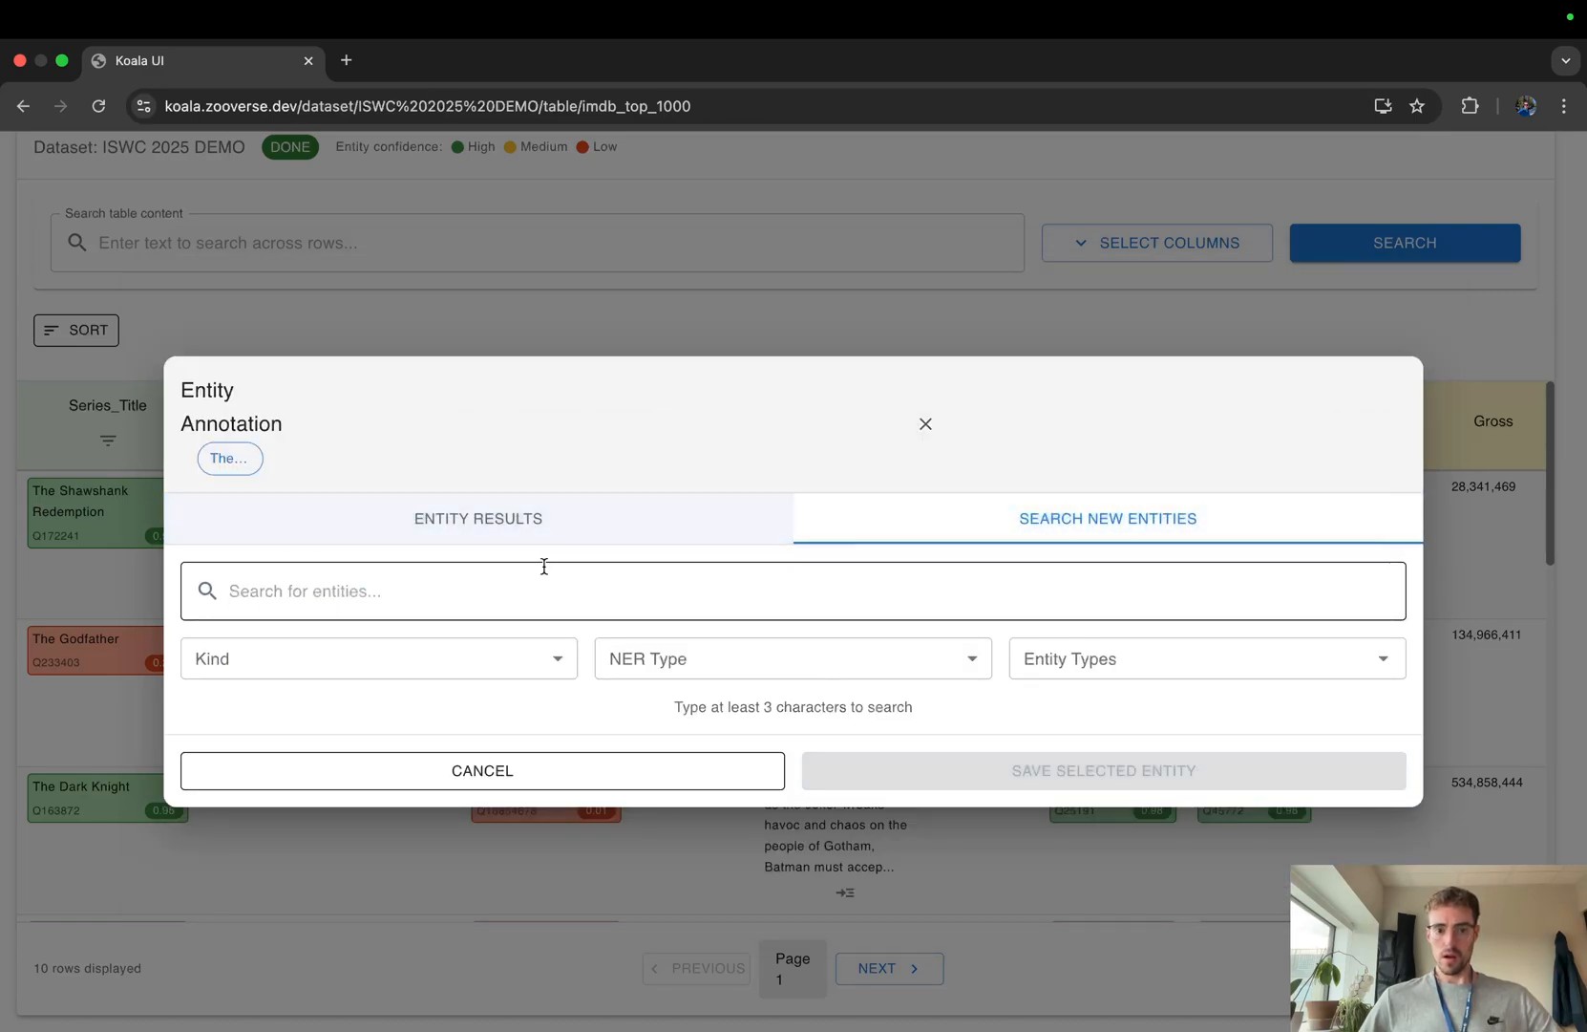
click(543, 585)
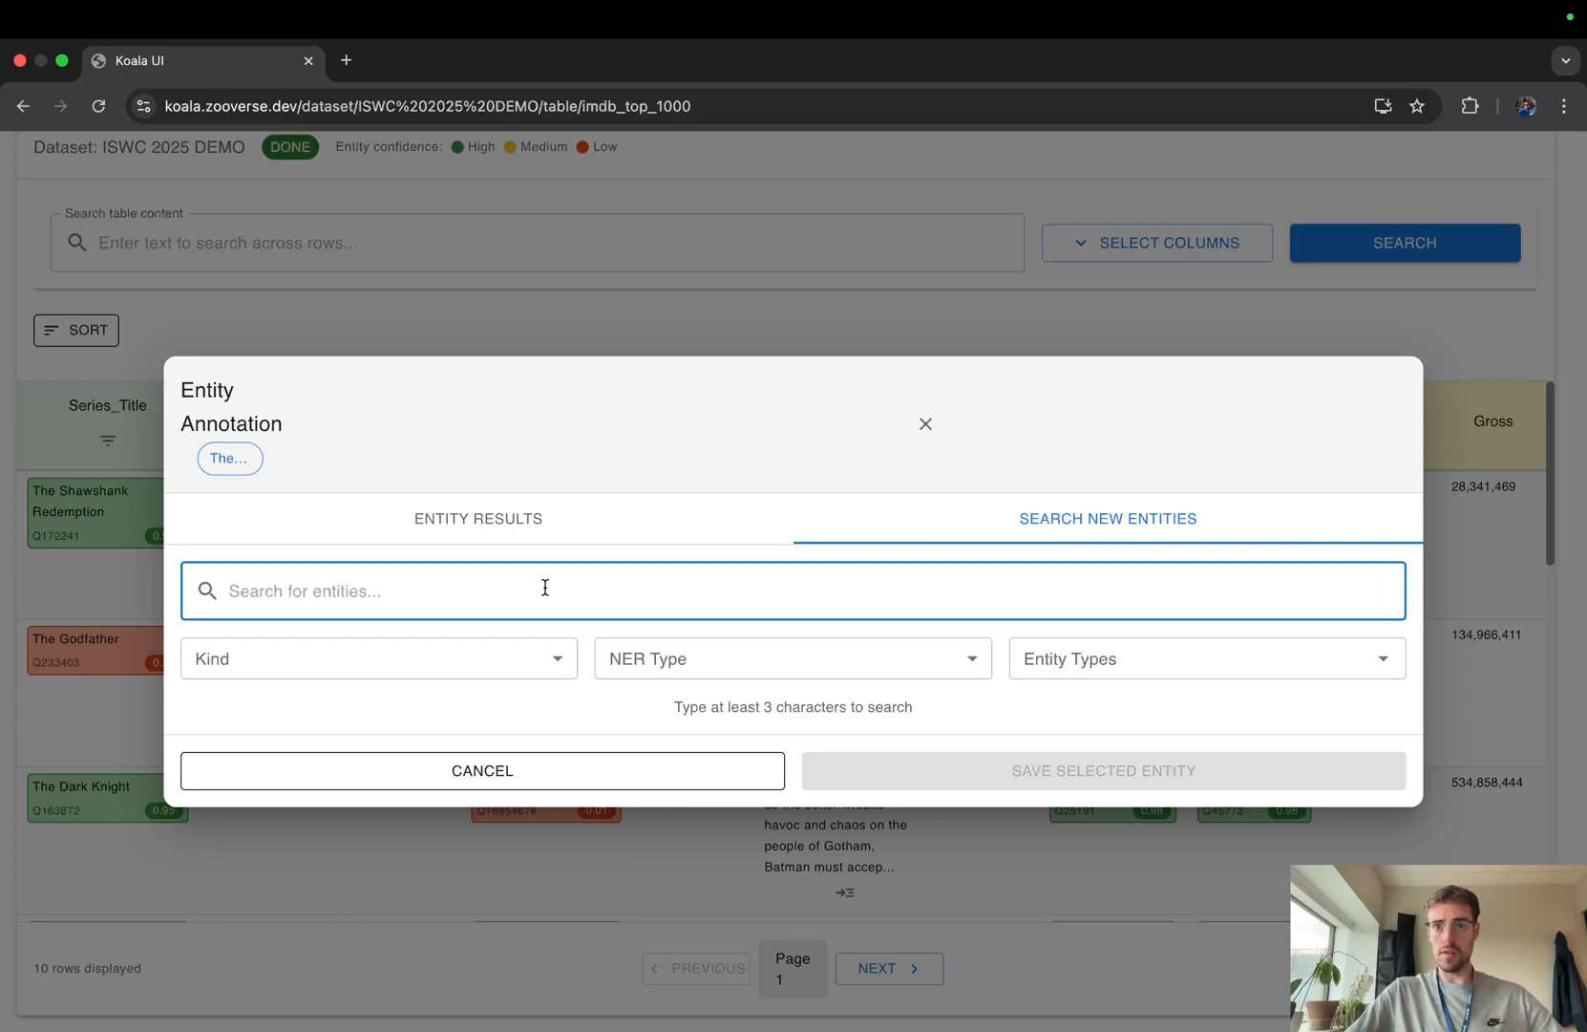
text(th)
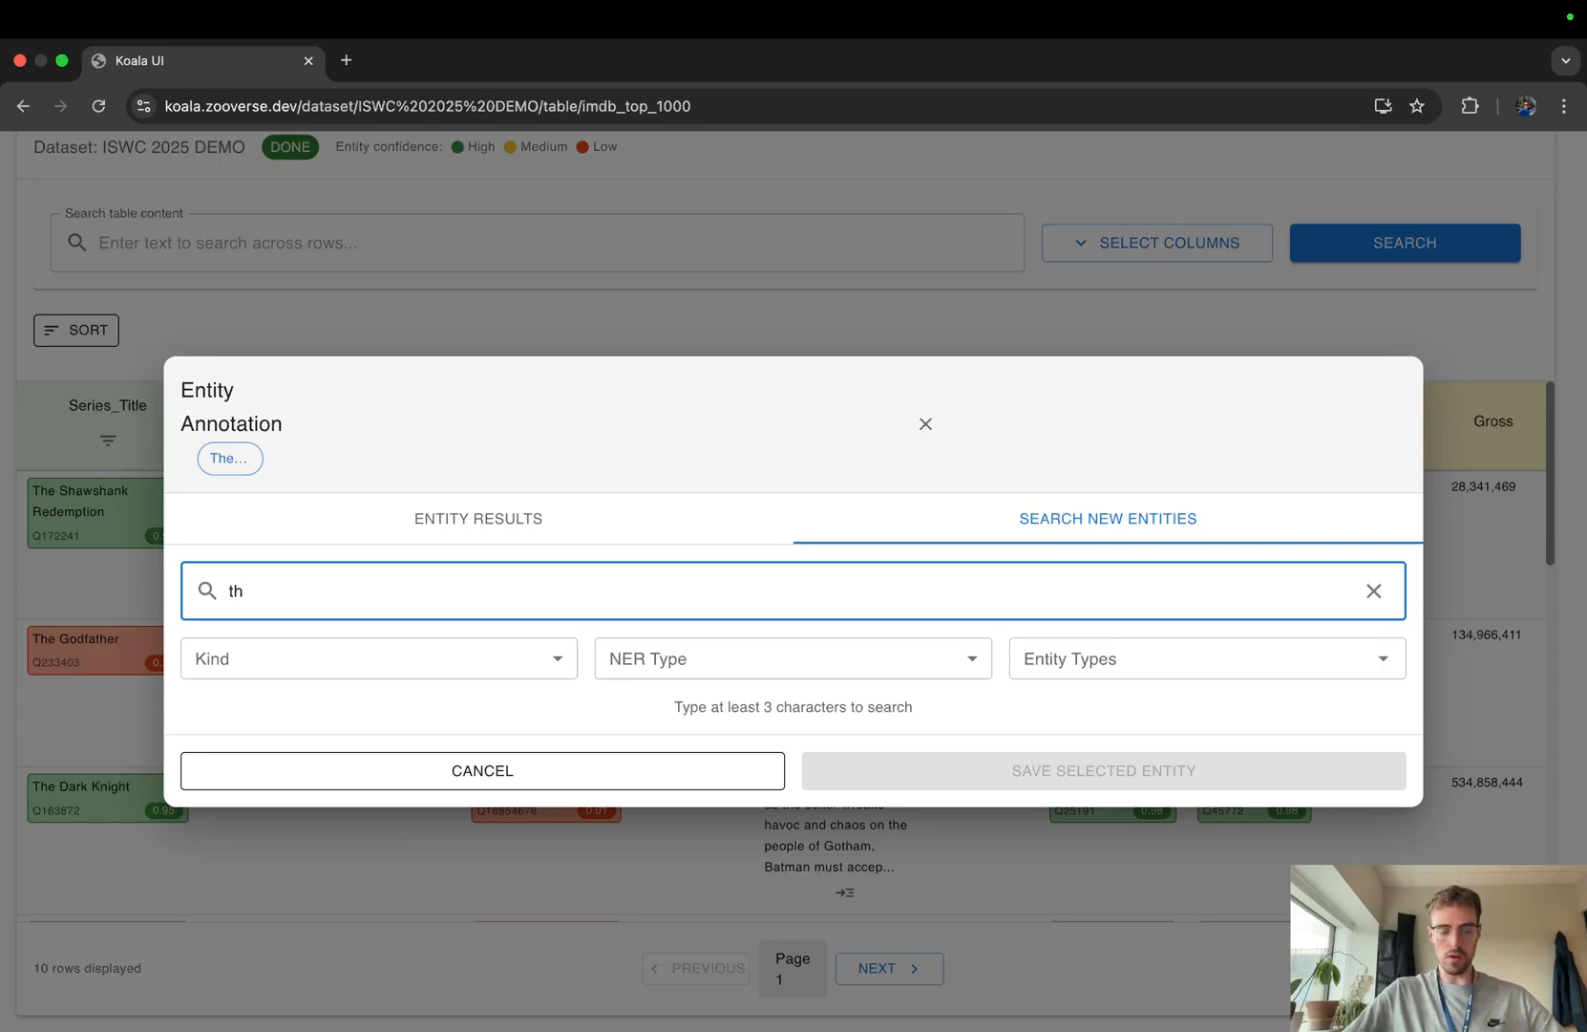
text(e)
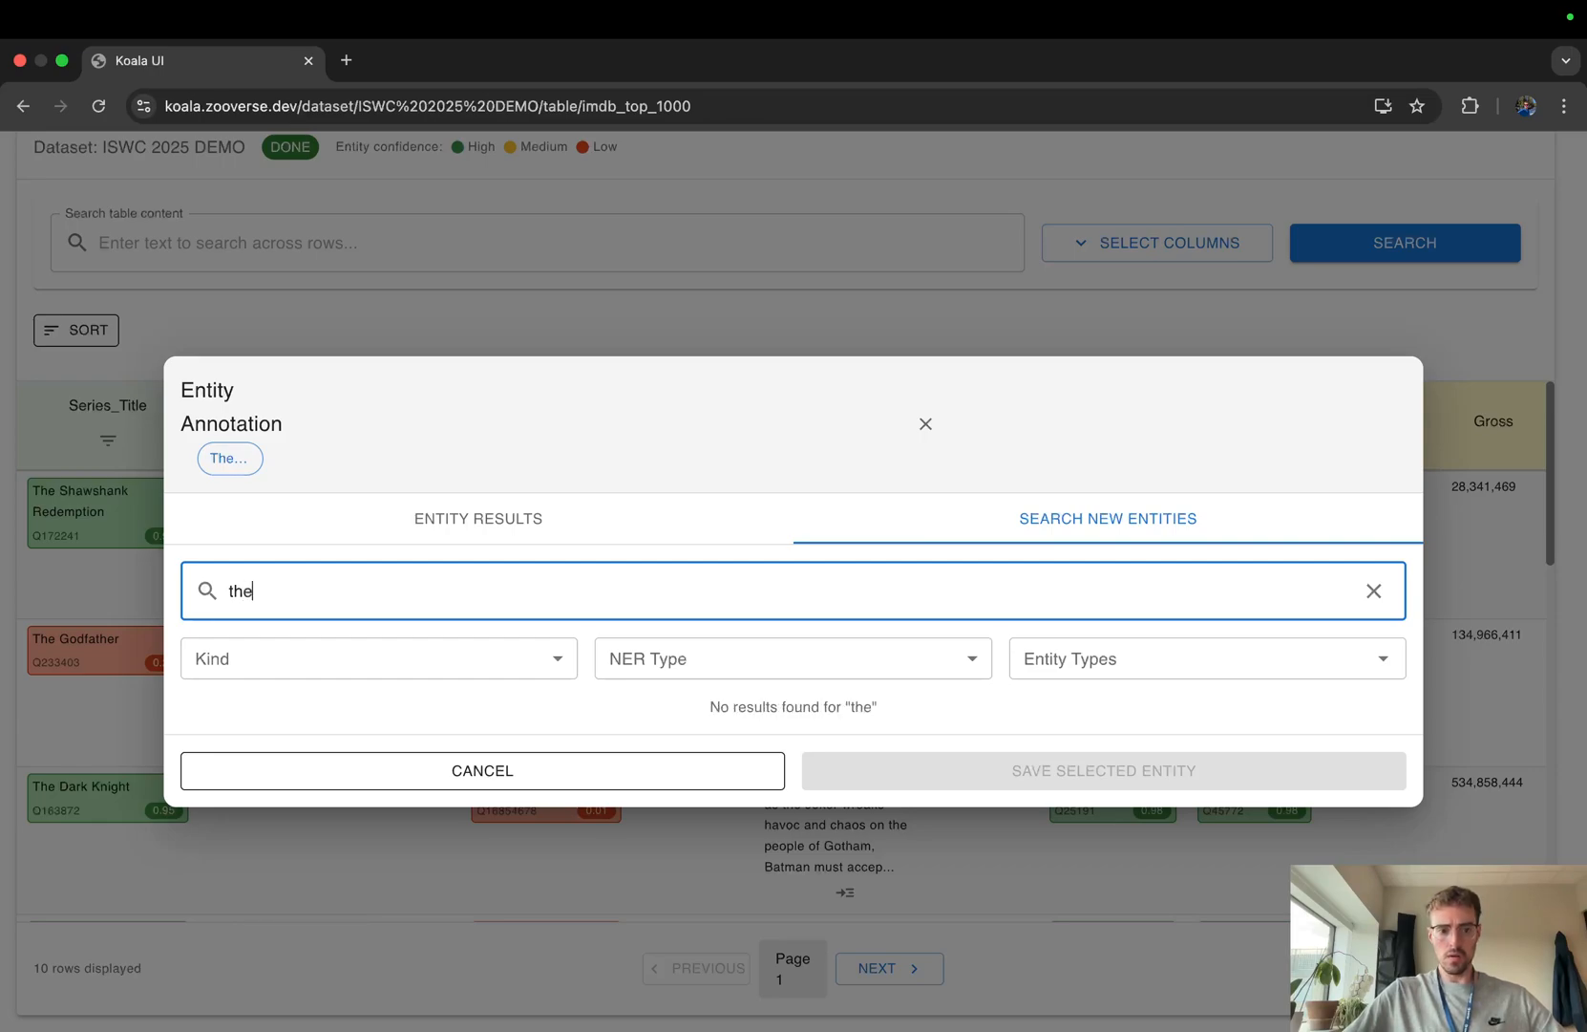
text( god)
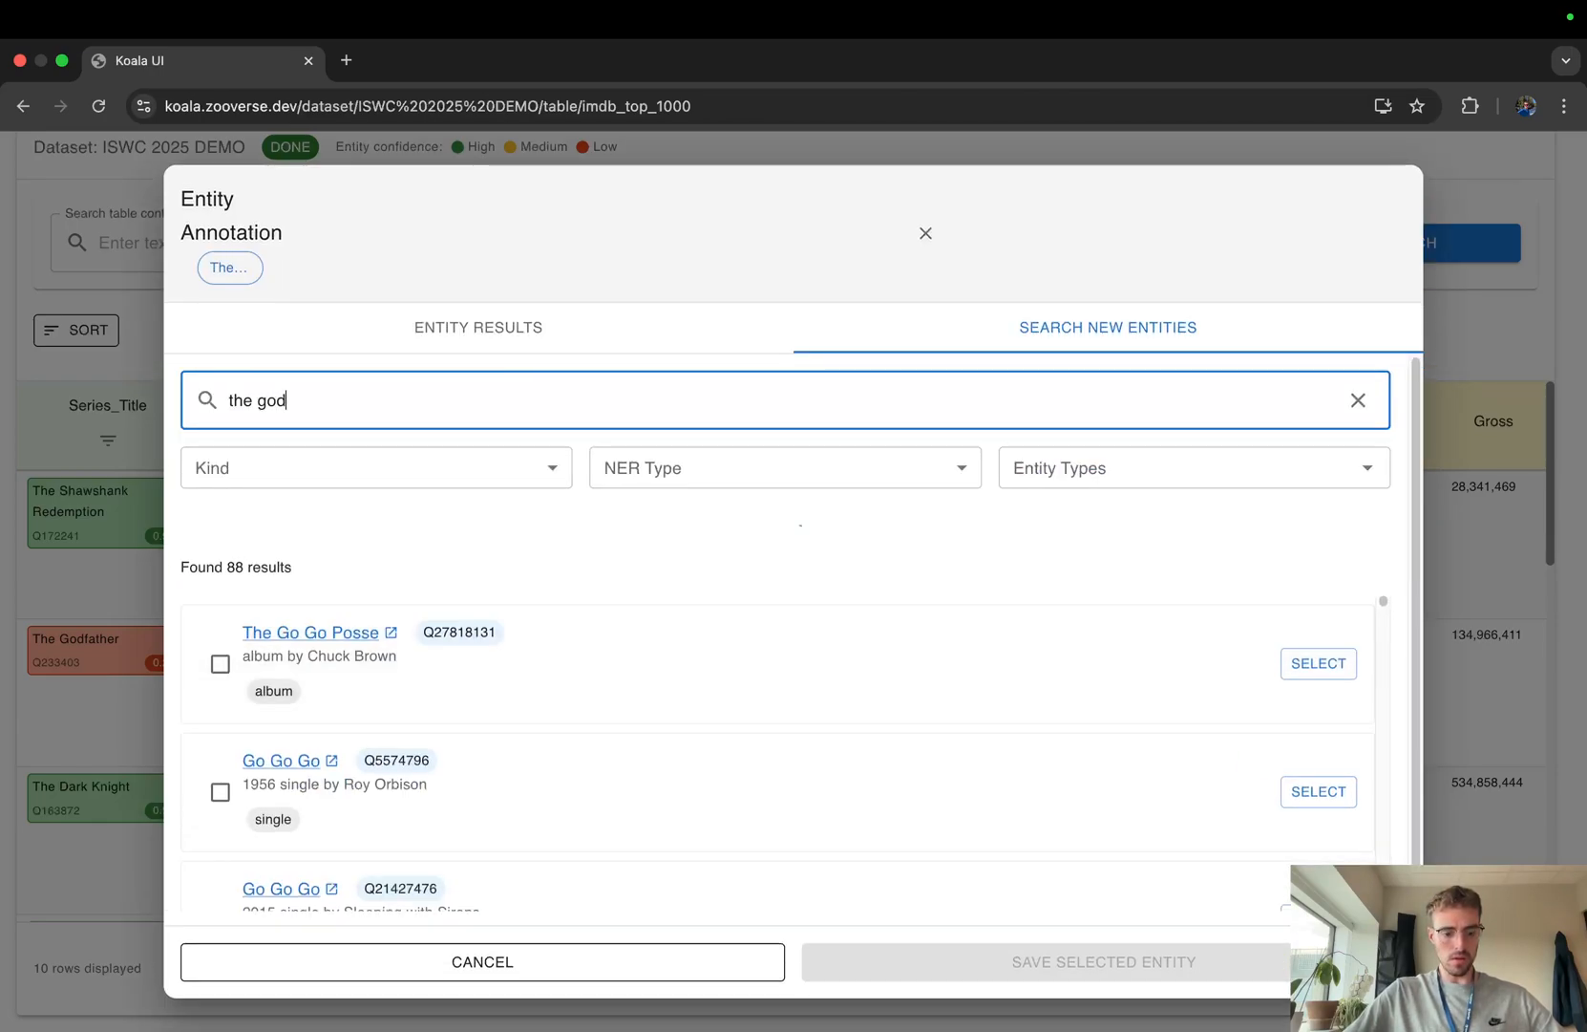
text(father)
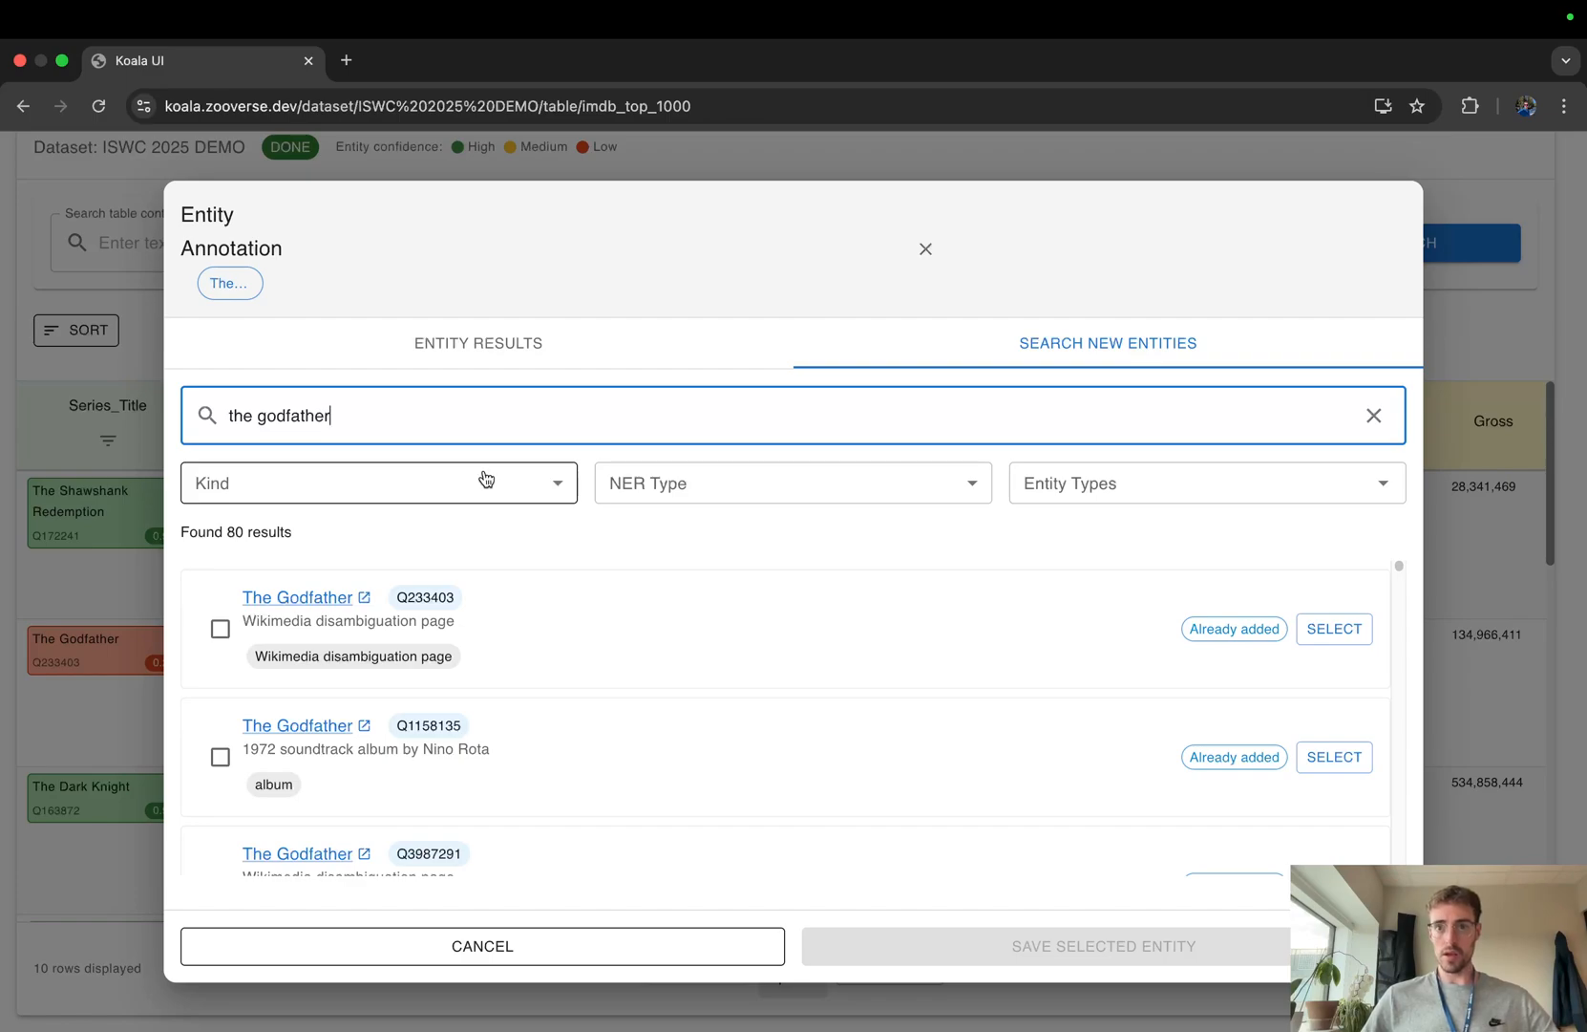
Step: Narrow the entity search to kind Entity, NER type Other and entity type film (Q11424)
click(485, 477)
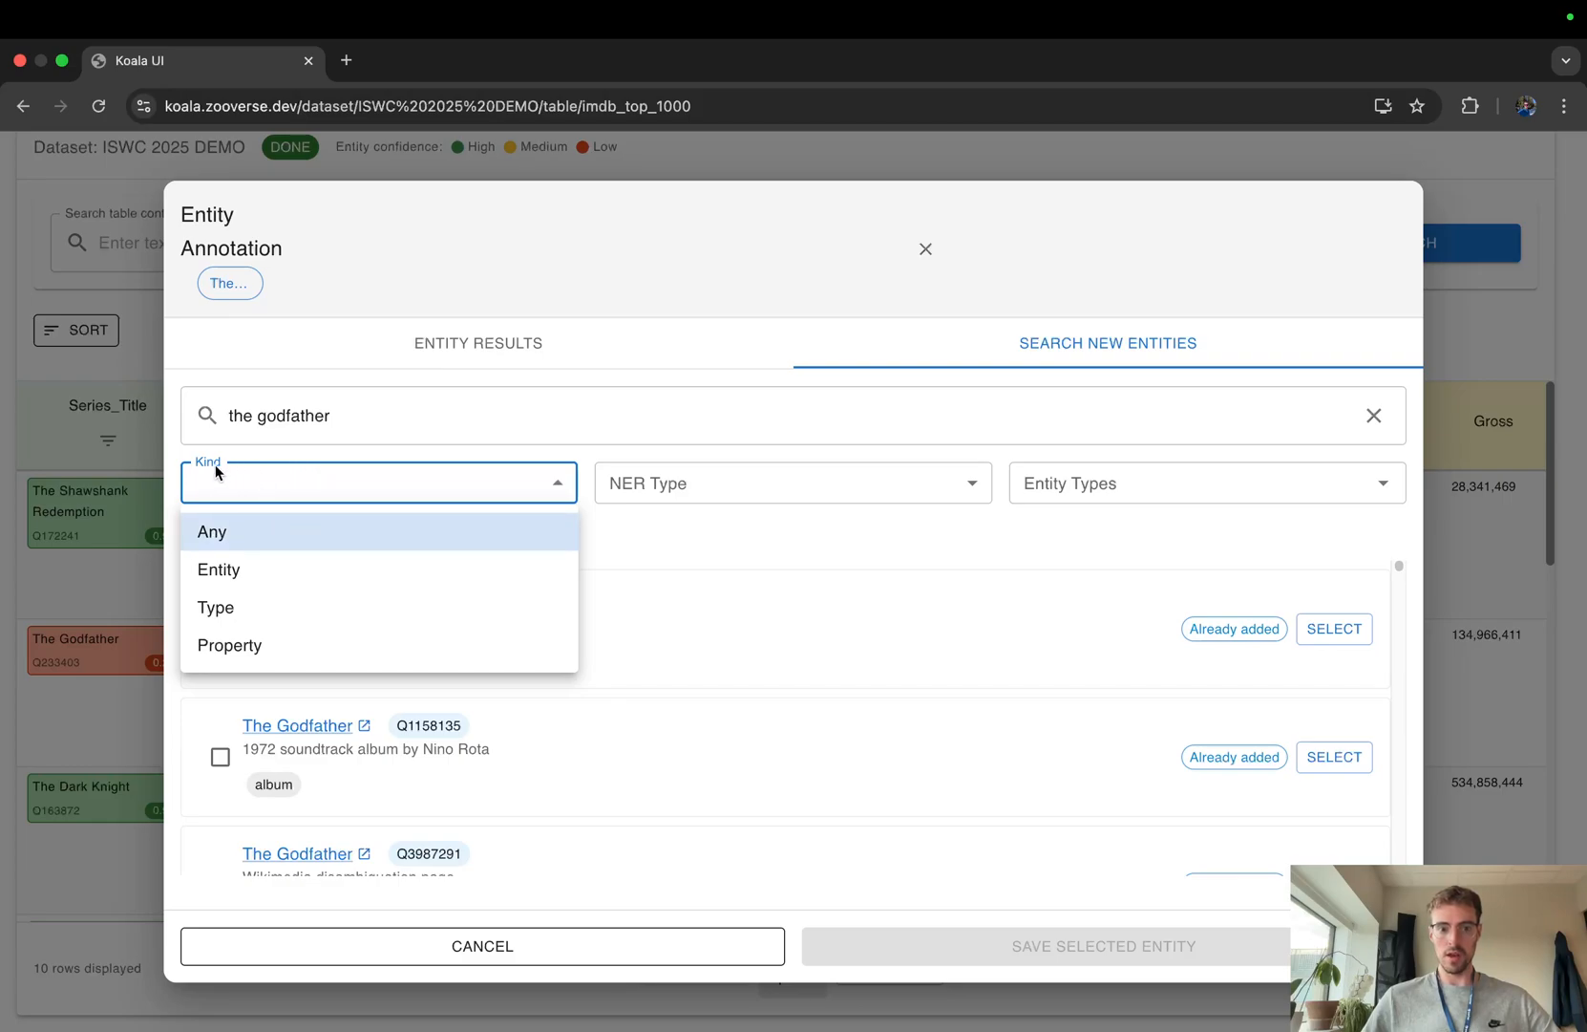
click(237, 573)
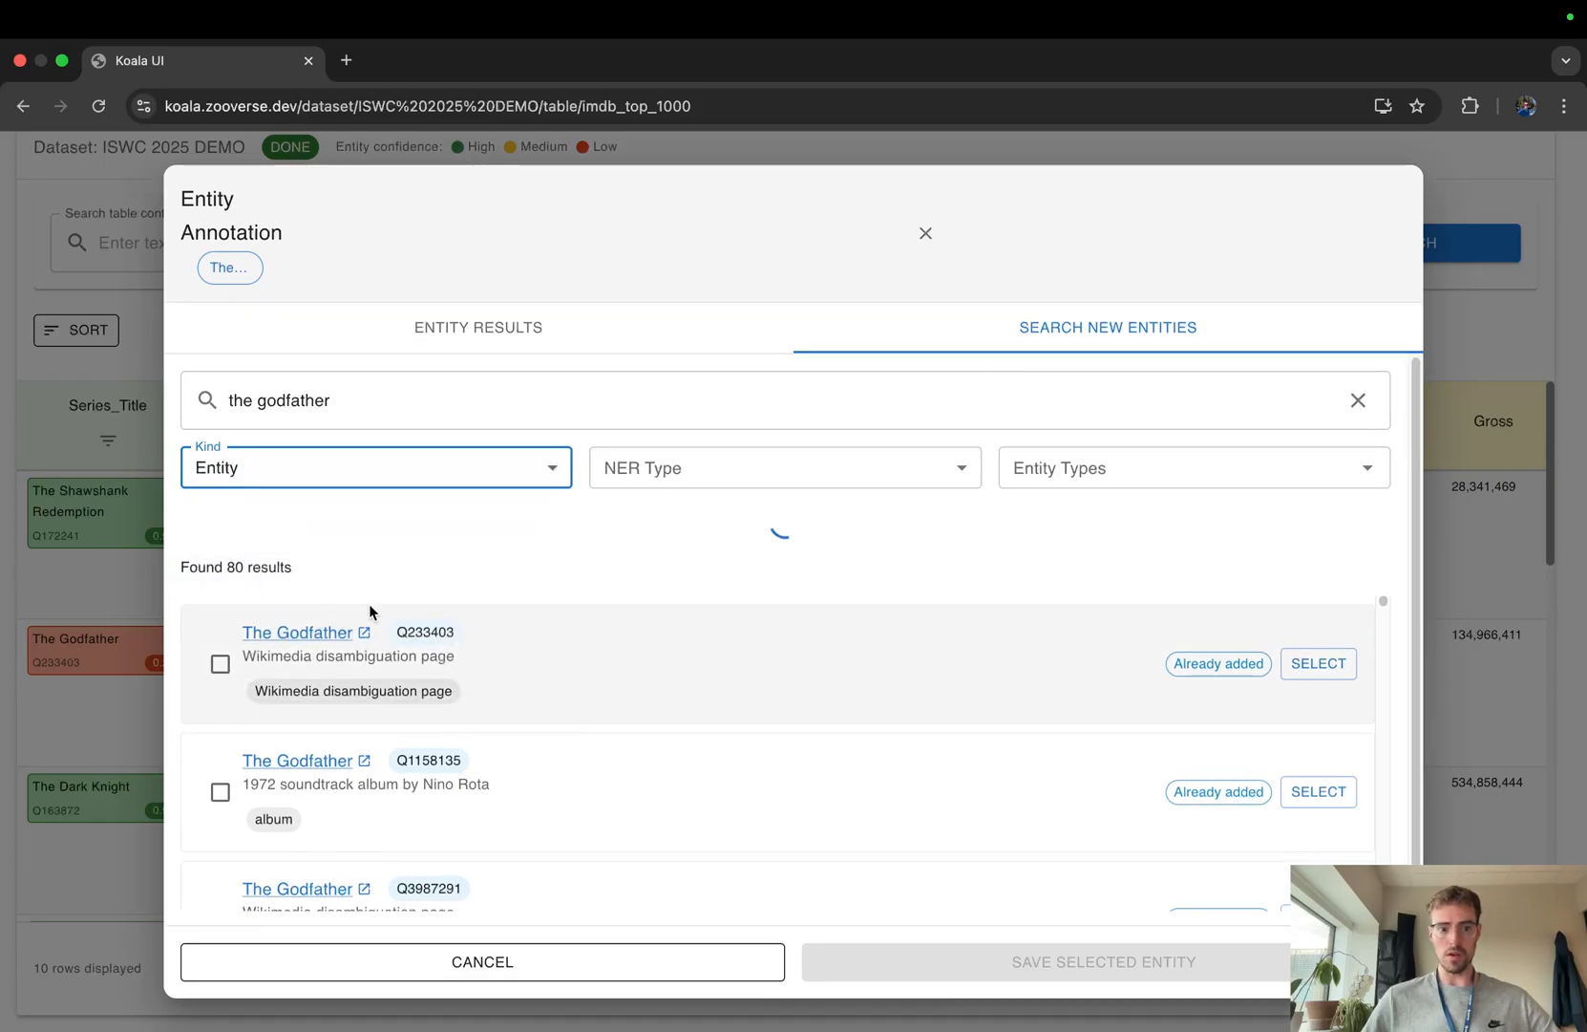
click(692, 473)
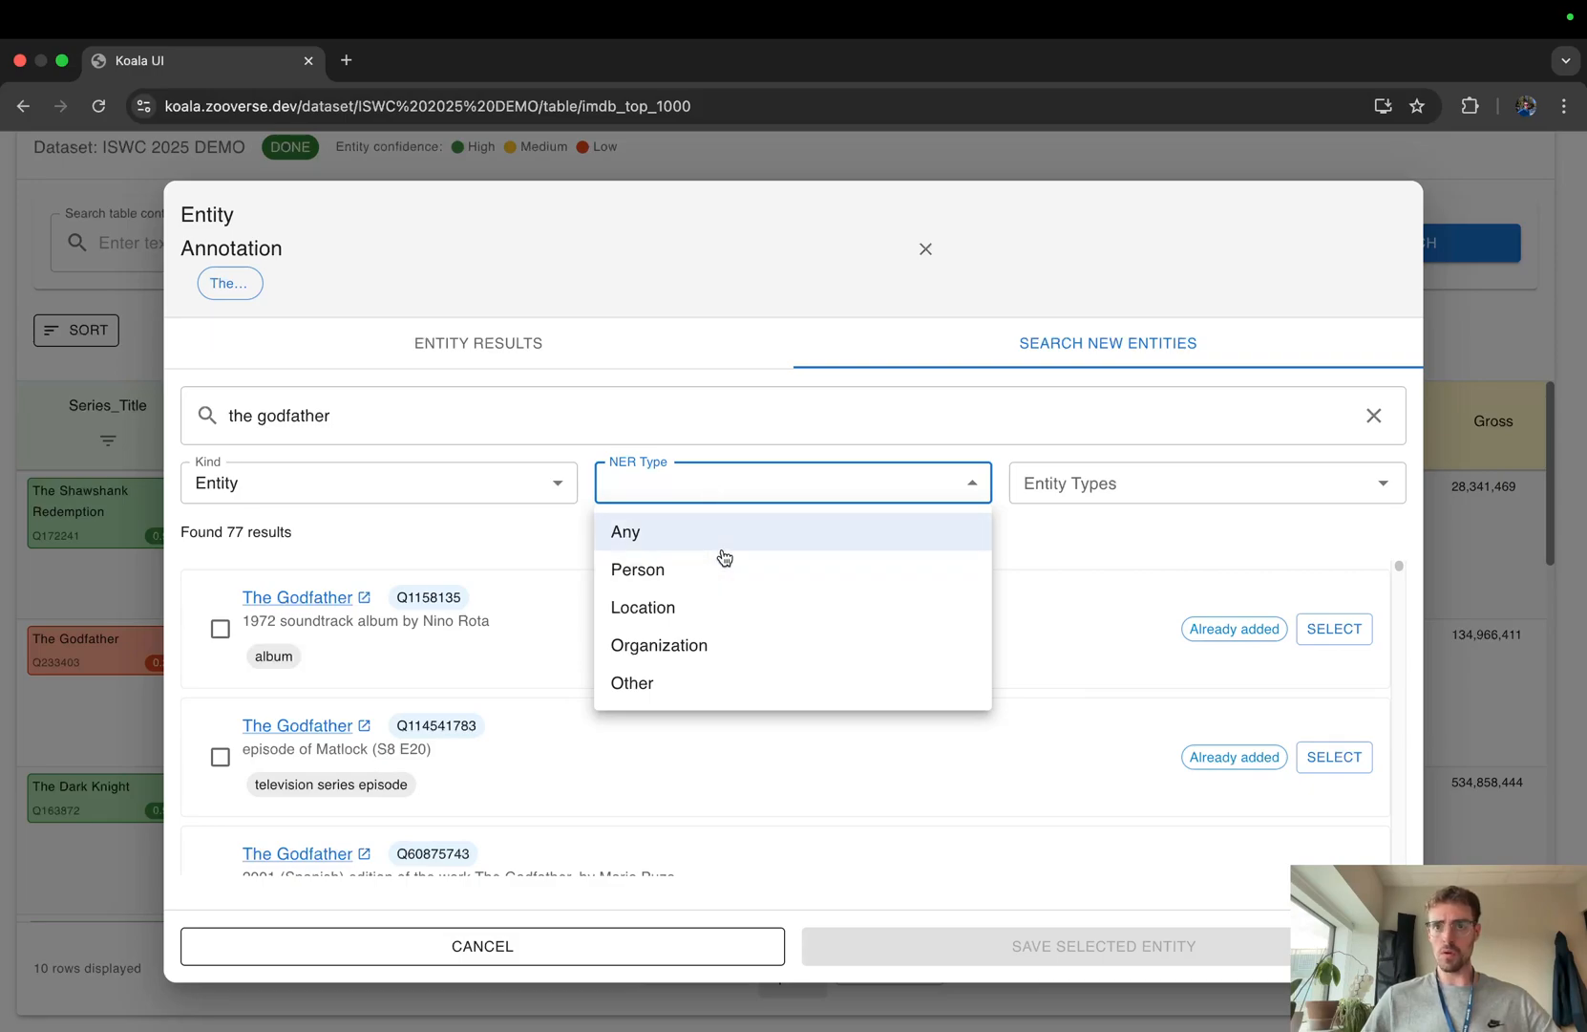
click(701, 681)
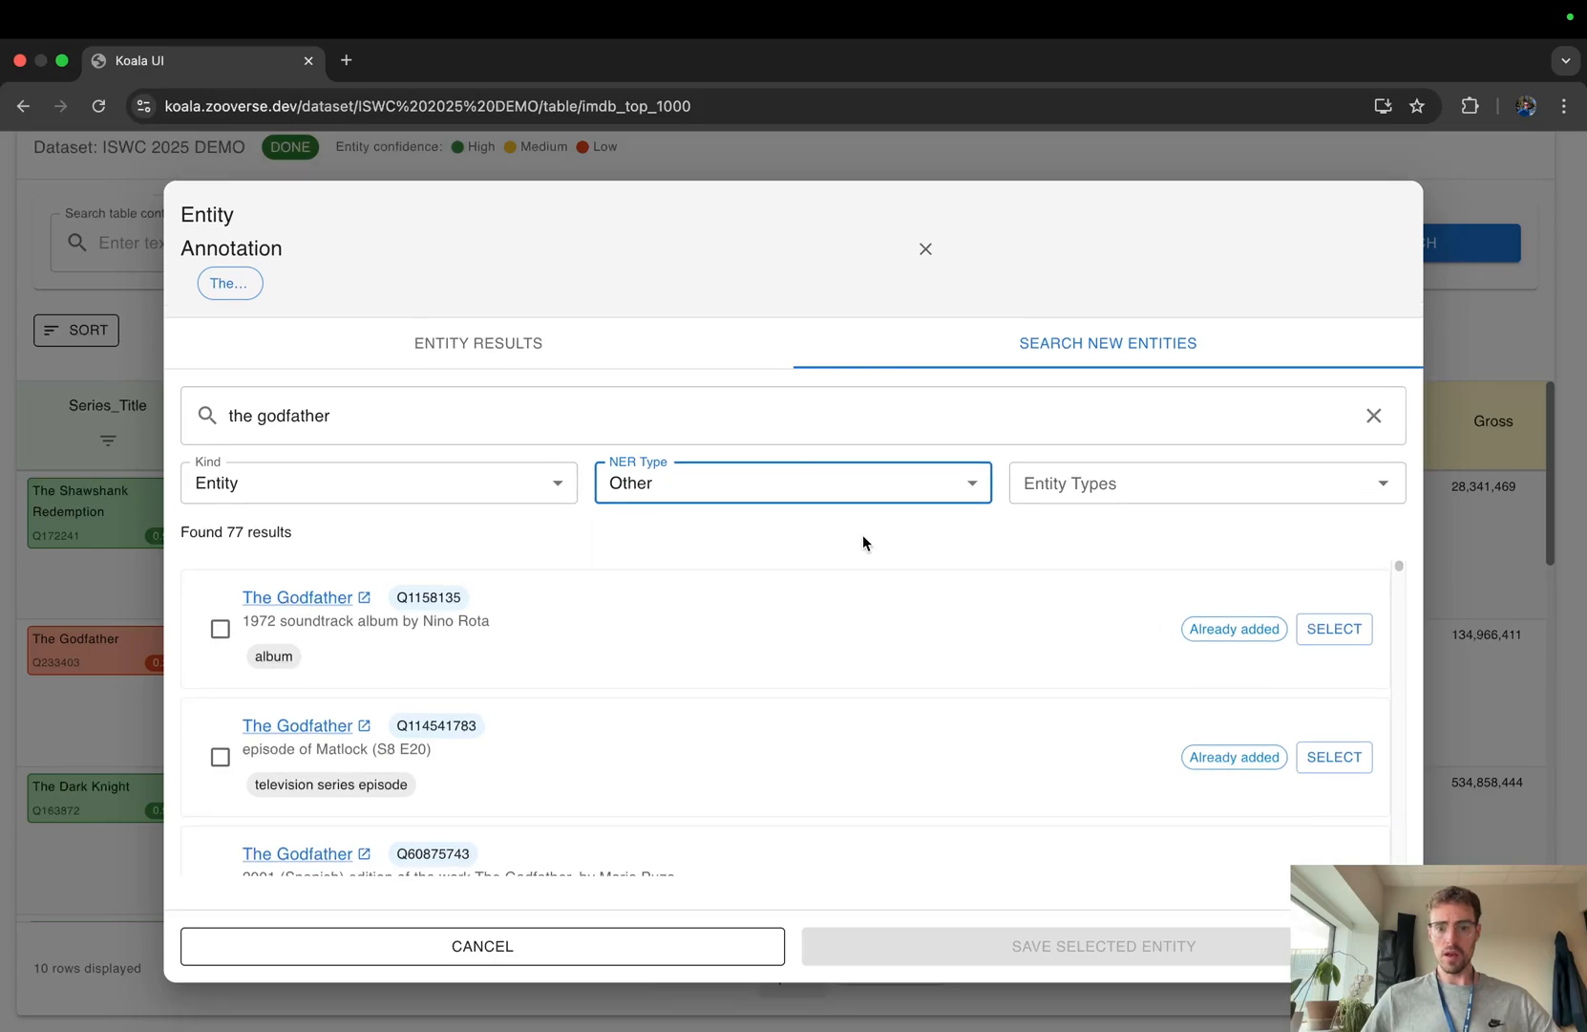
click(1100, 484)
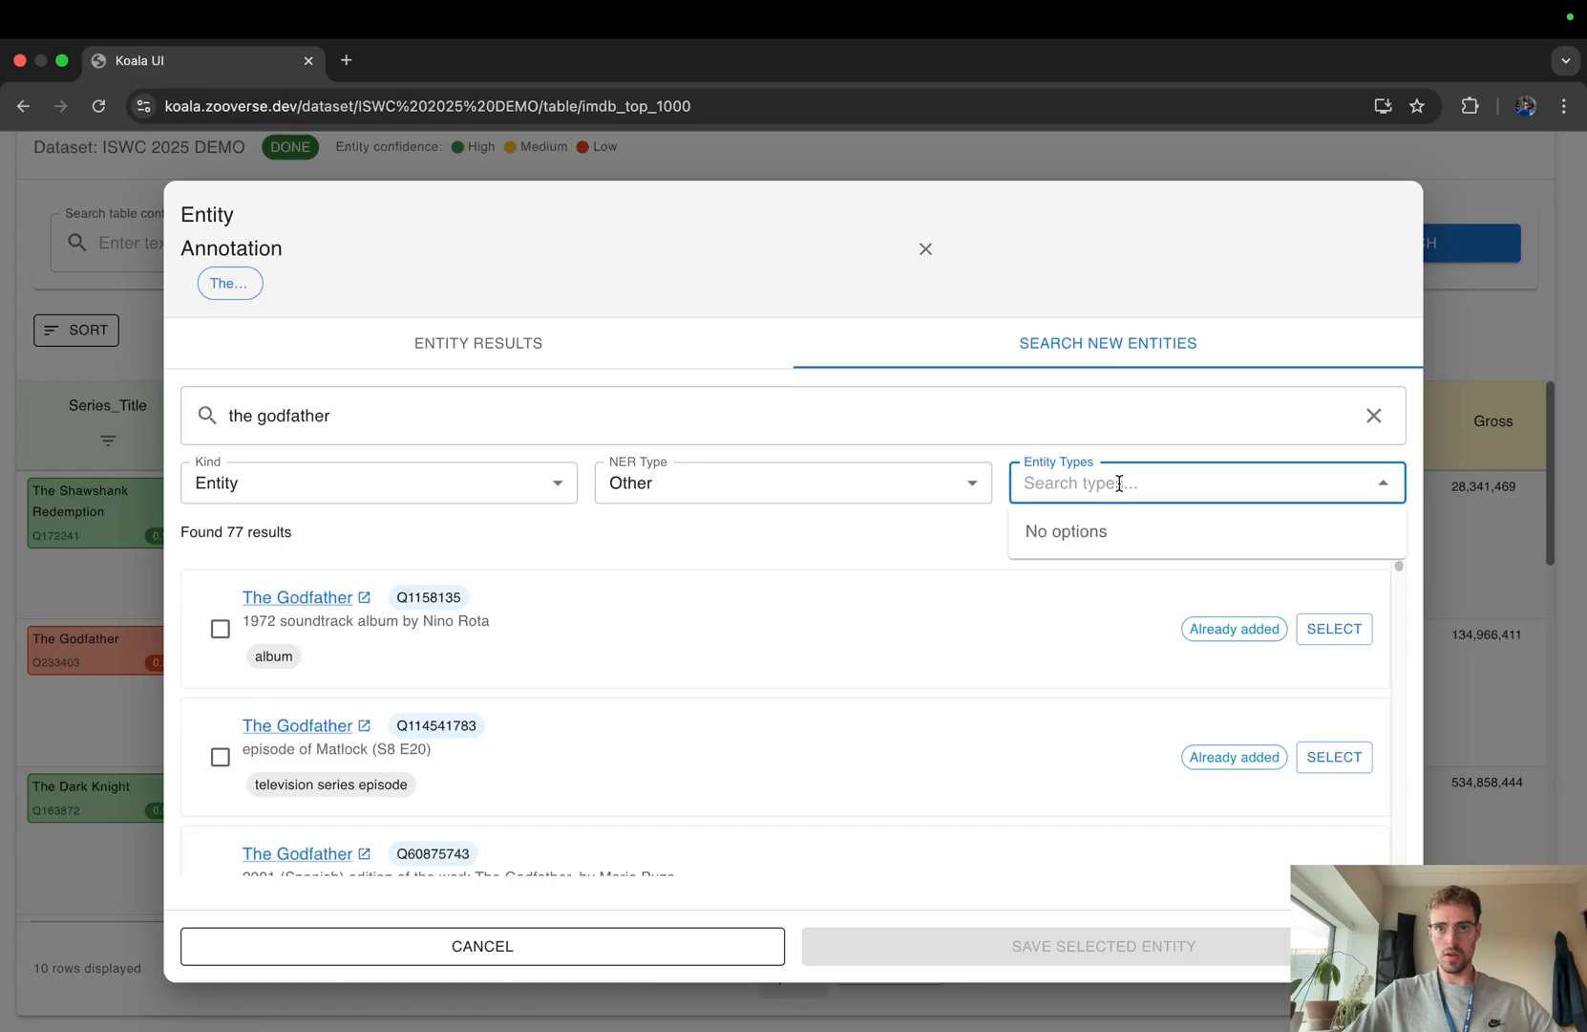
text(film)
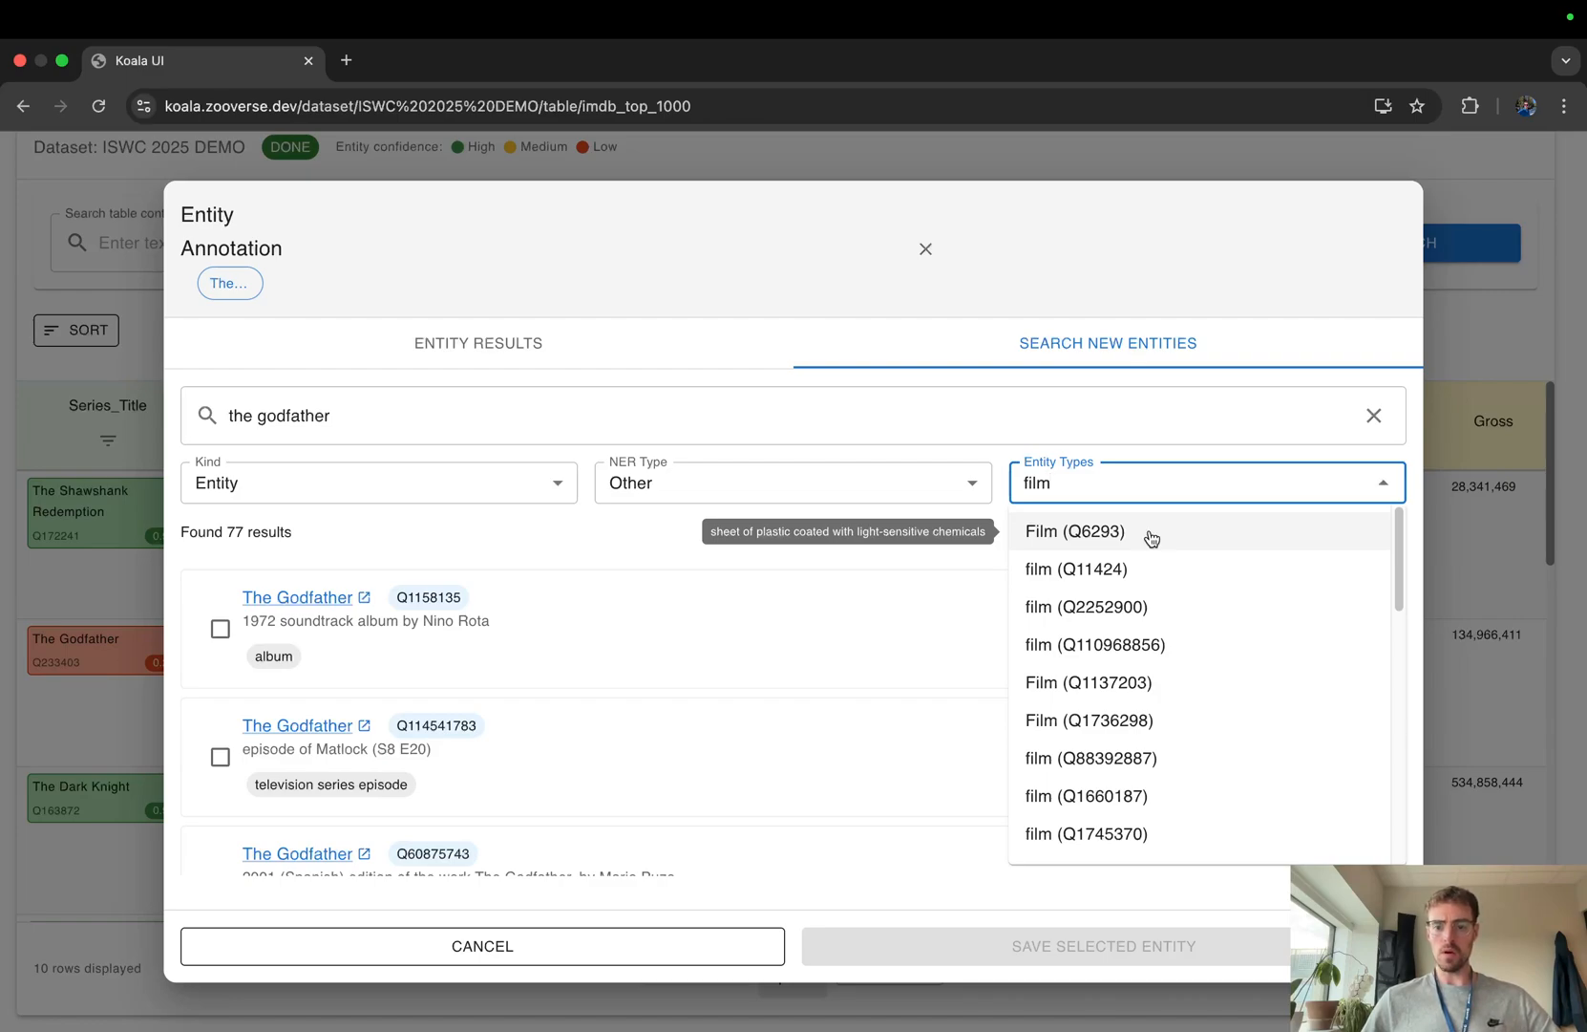
click(1050, 573)
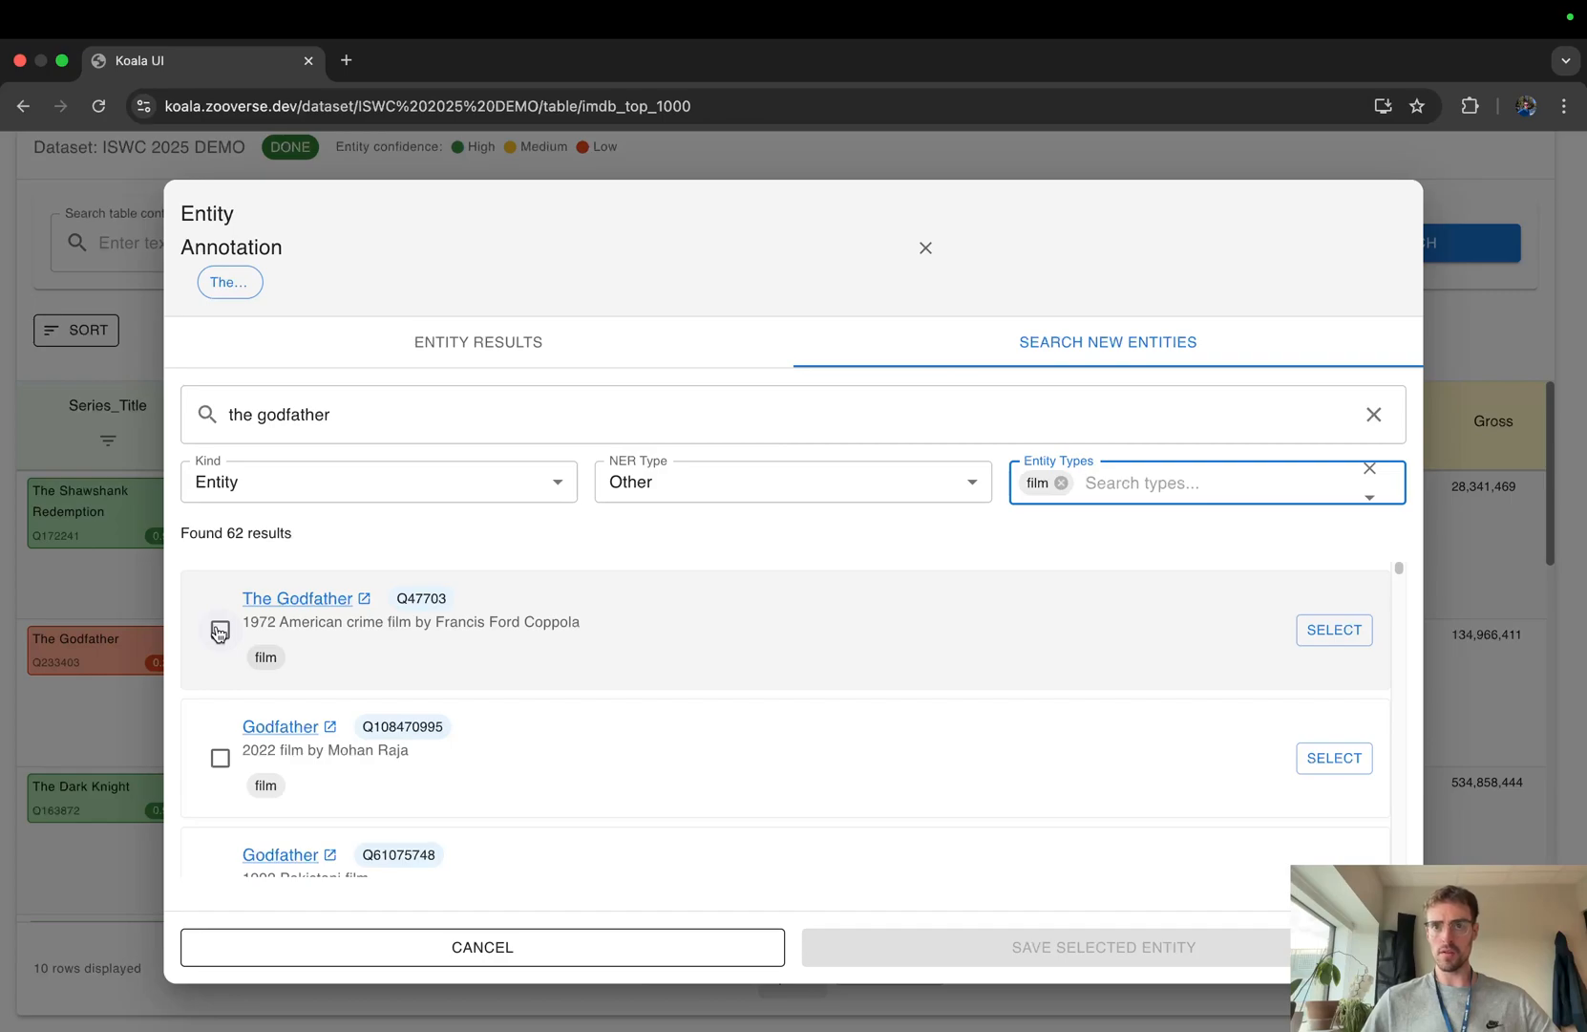
Step: Add the 1972 film The Godfather (Q47703) as a candidate, save it as the selected entity, and close the annotation
click(219, 629)
click(761, 900)
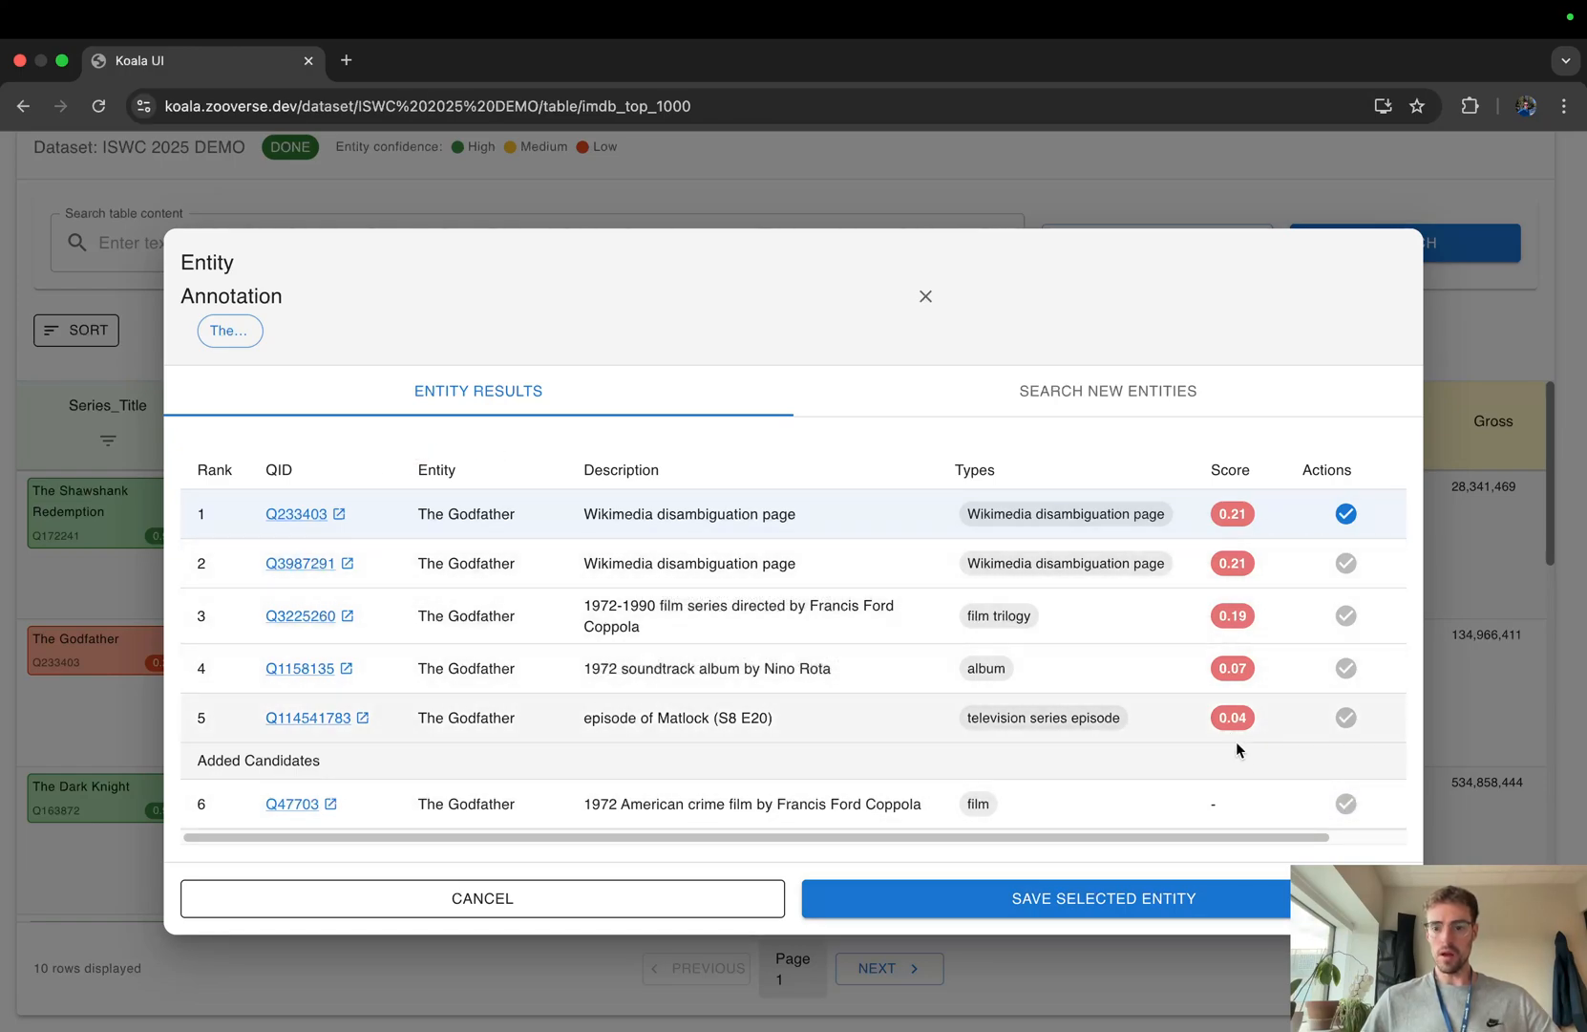
click(1337, 807)
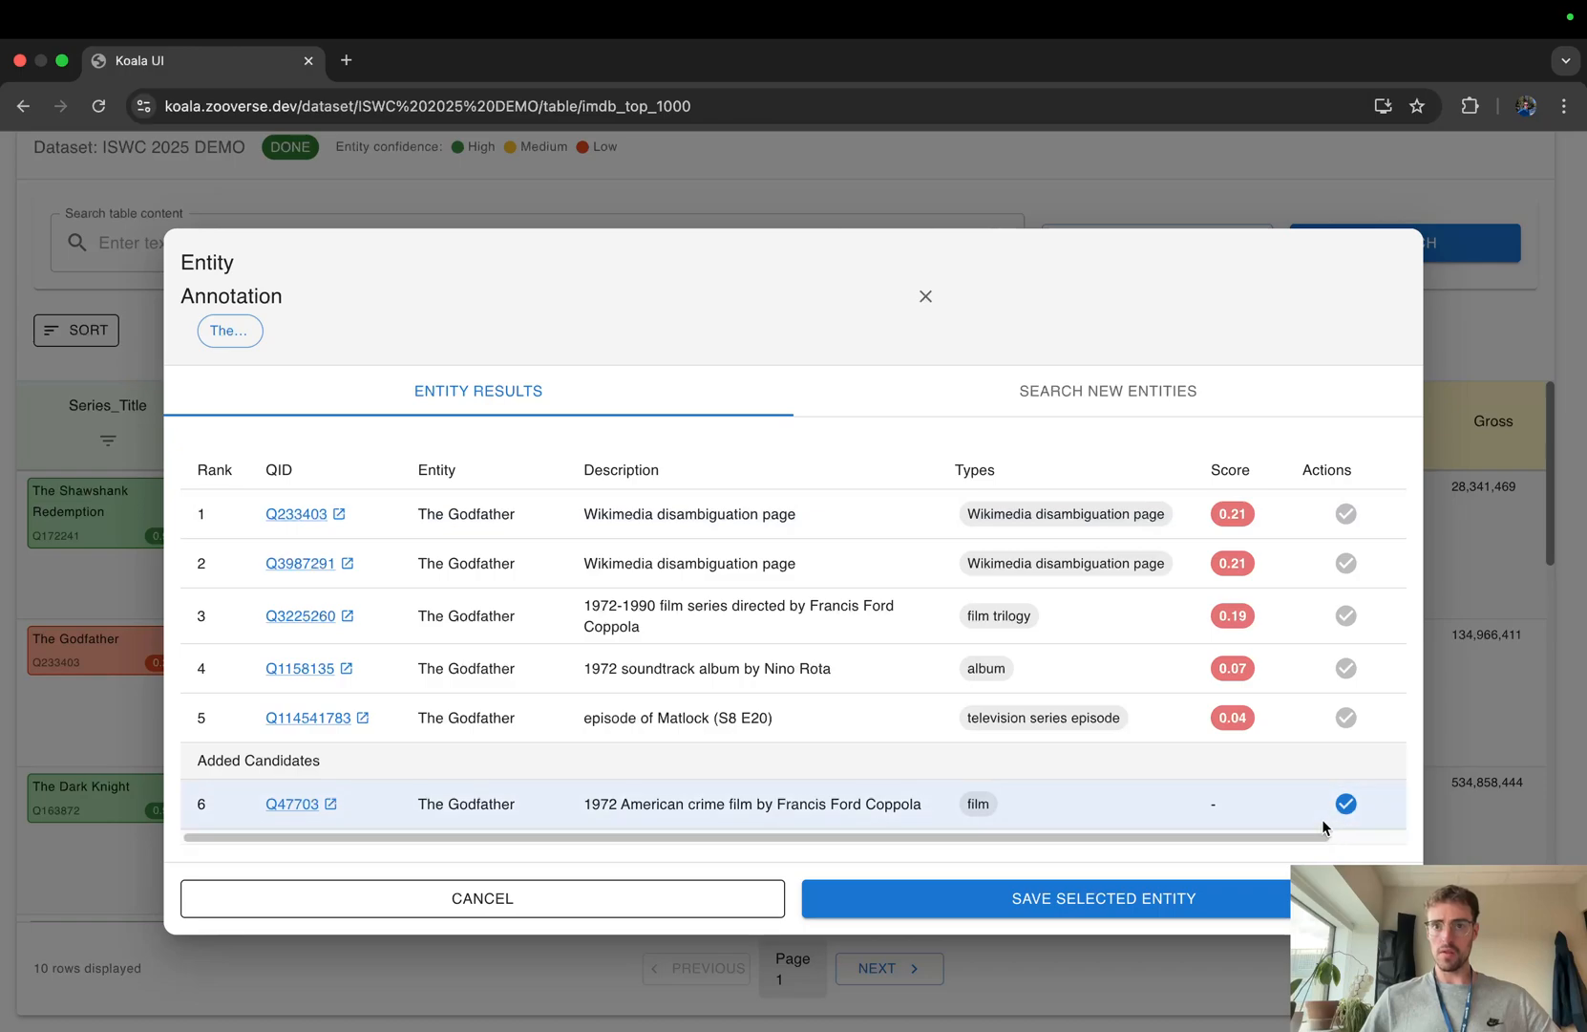
click(1136, 902)
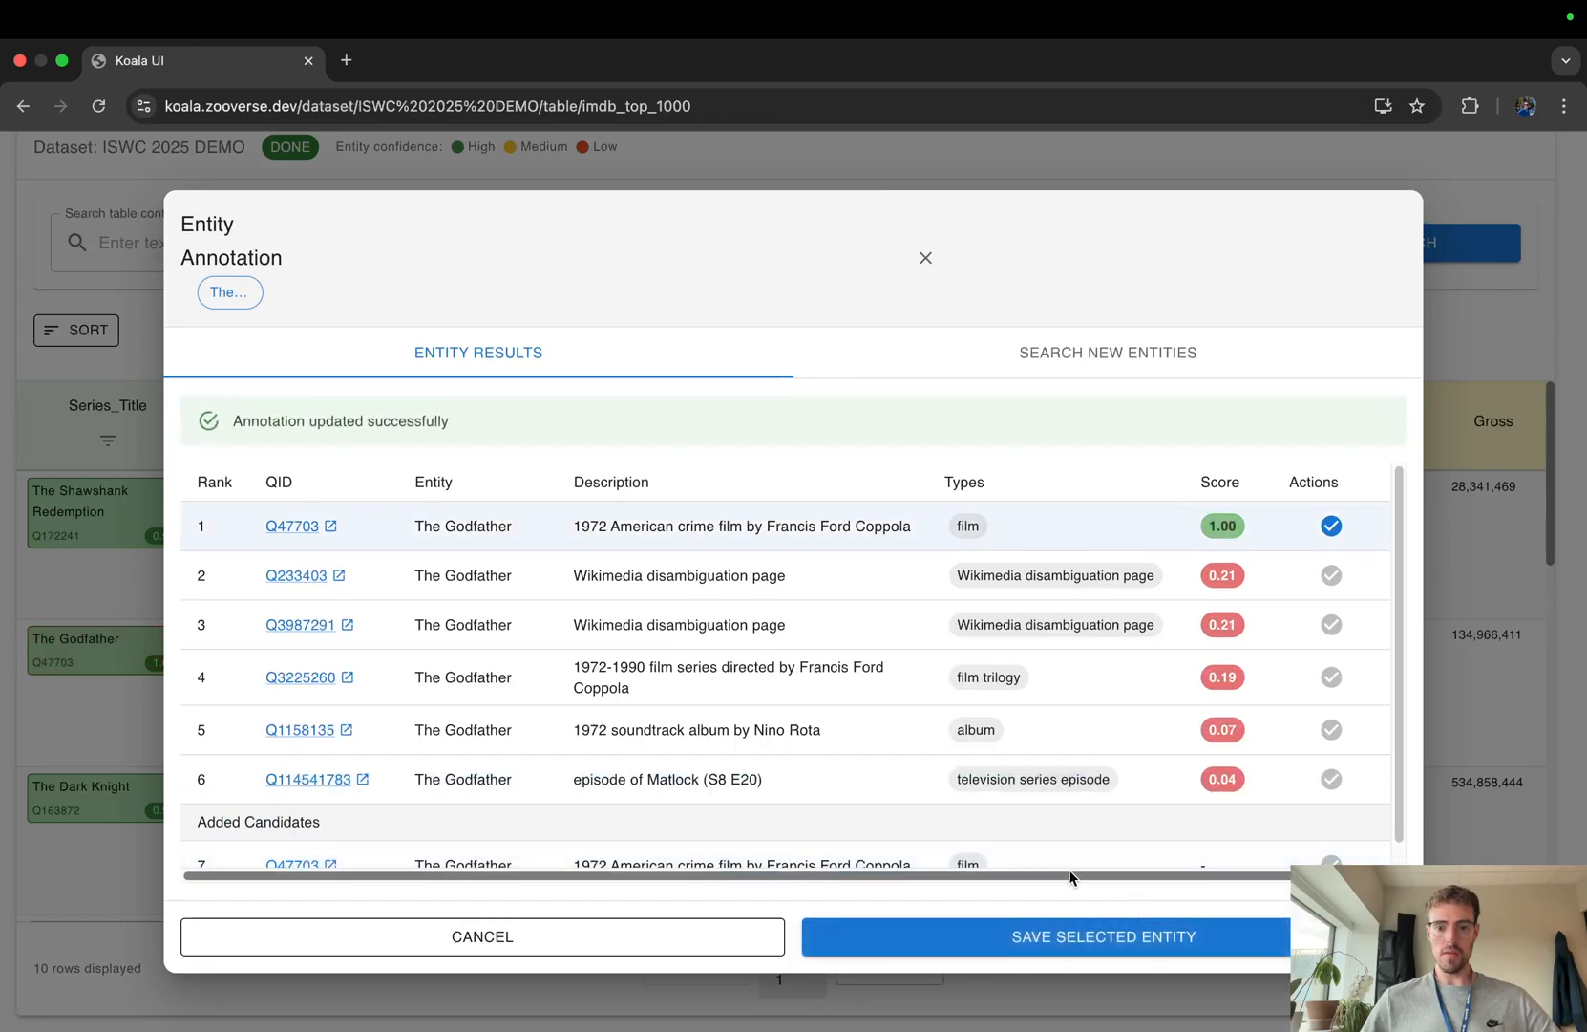
click(960, 259)
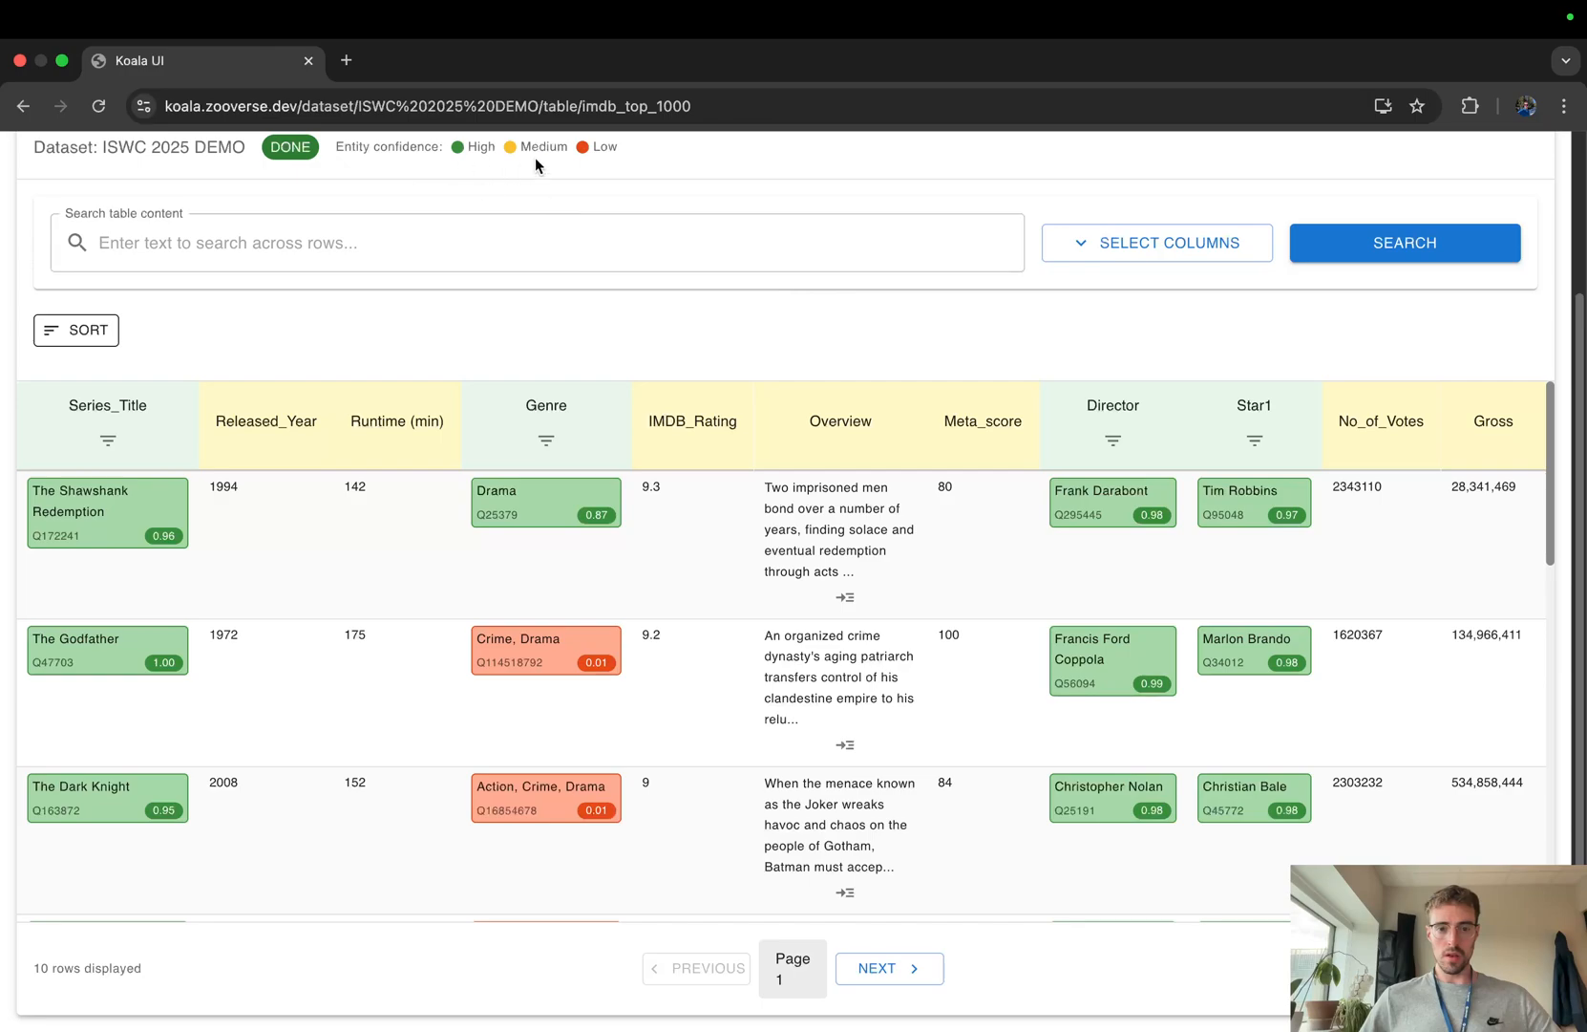
Step: Reload the imdb_top_1000 page in compact view, review the candidate list of The Godfather annotation, and close it
click(548, 107)
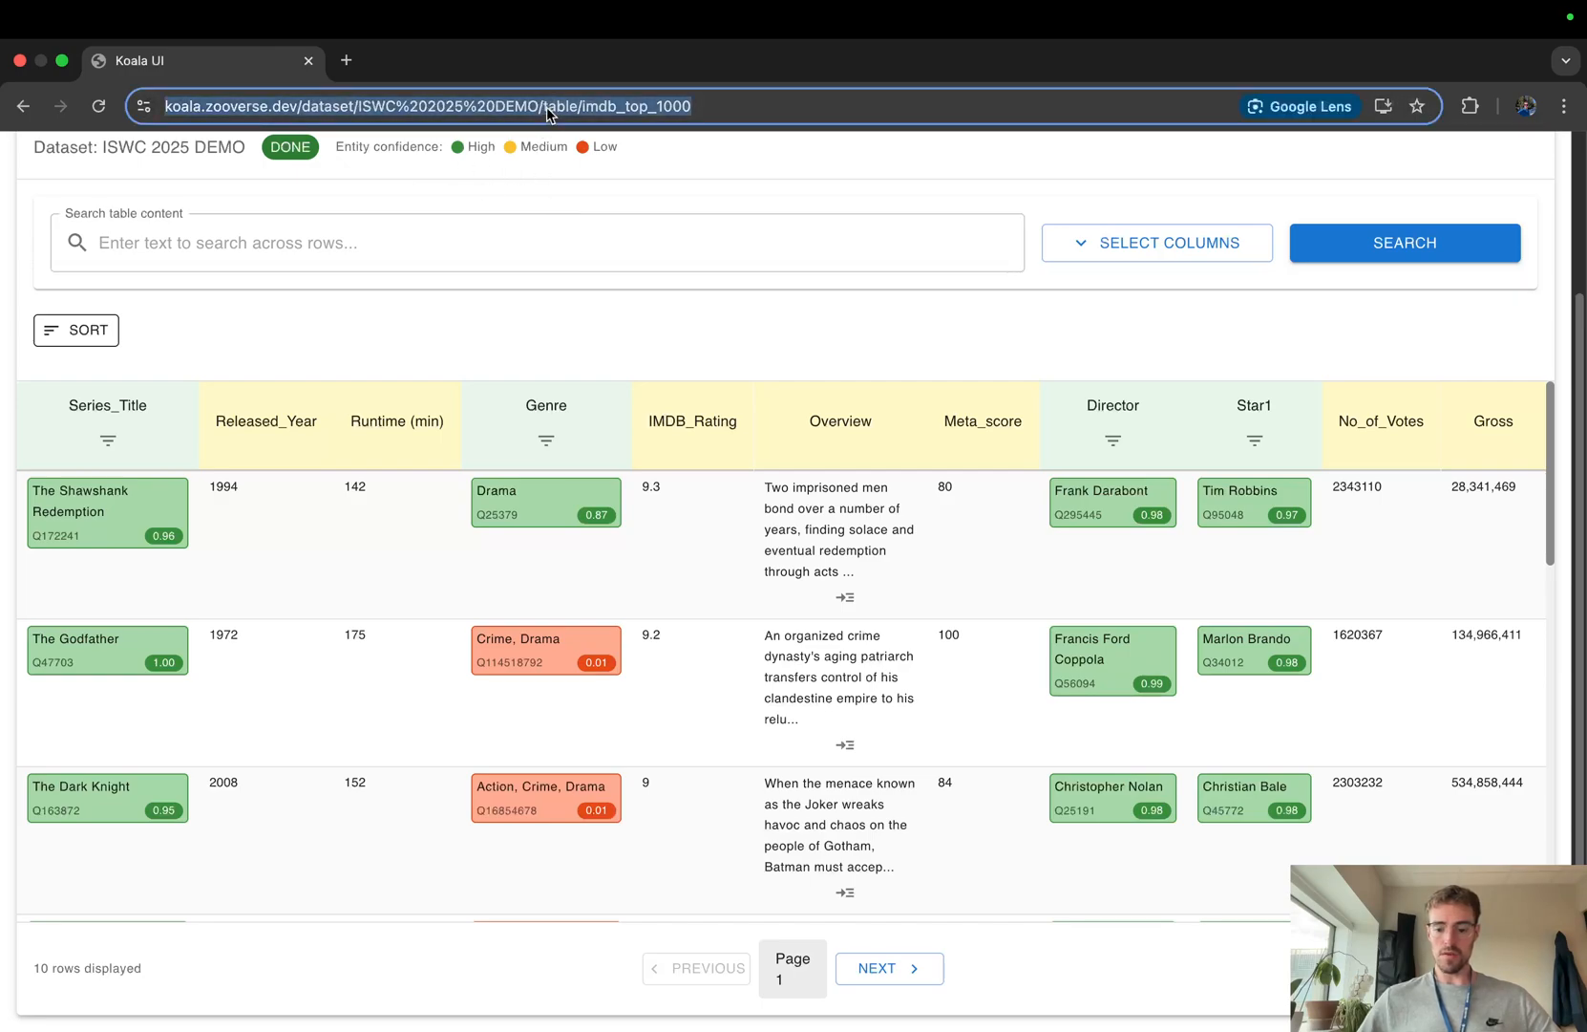
key(Return)
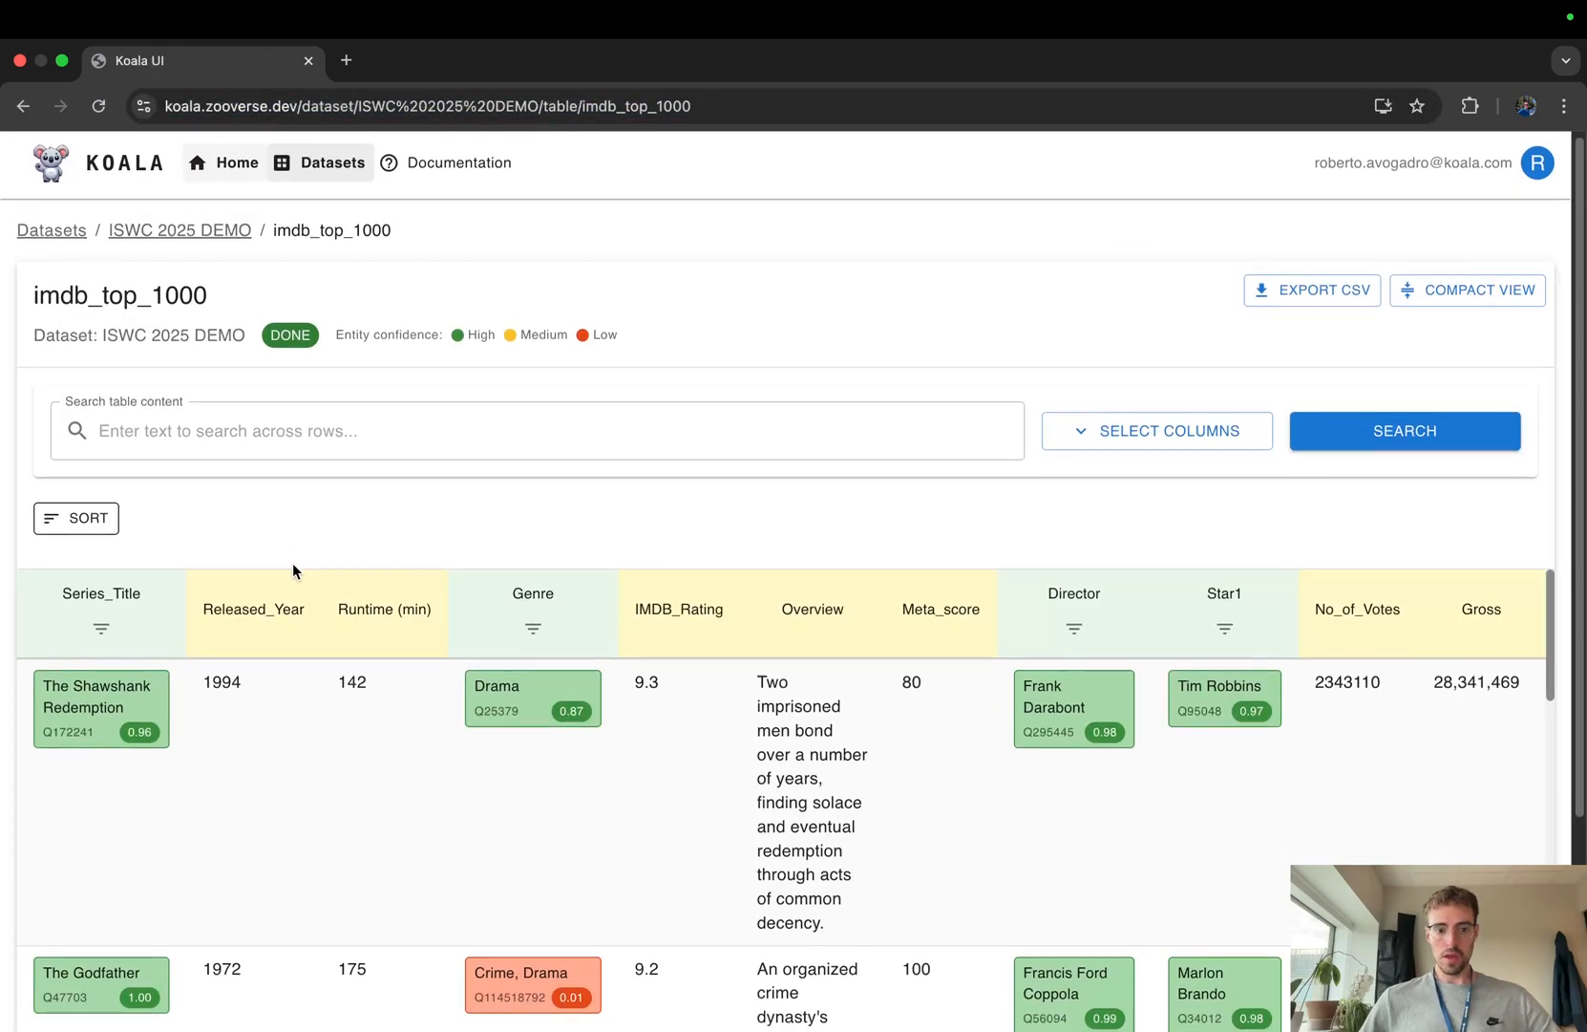
click(1414, 296)
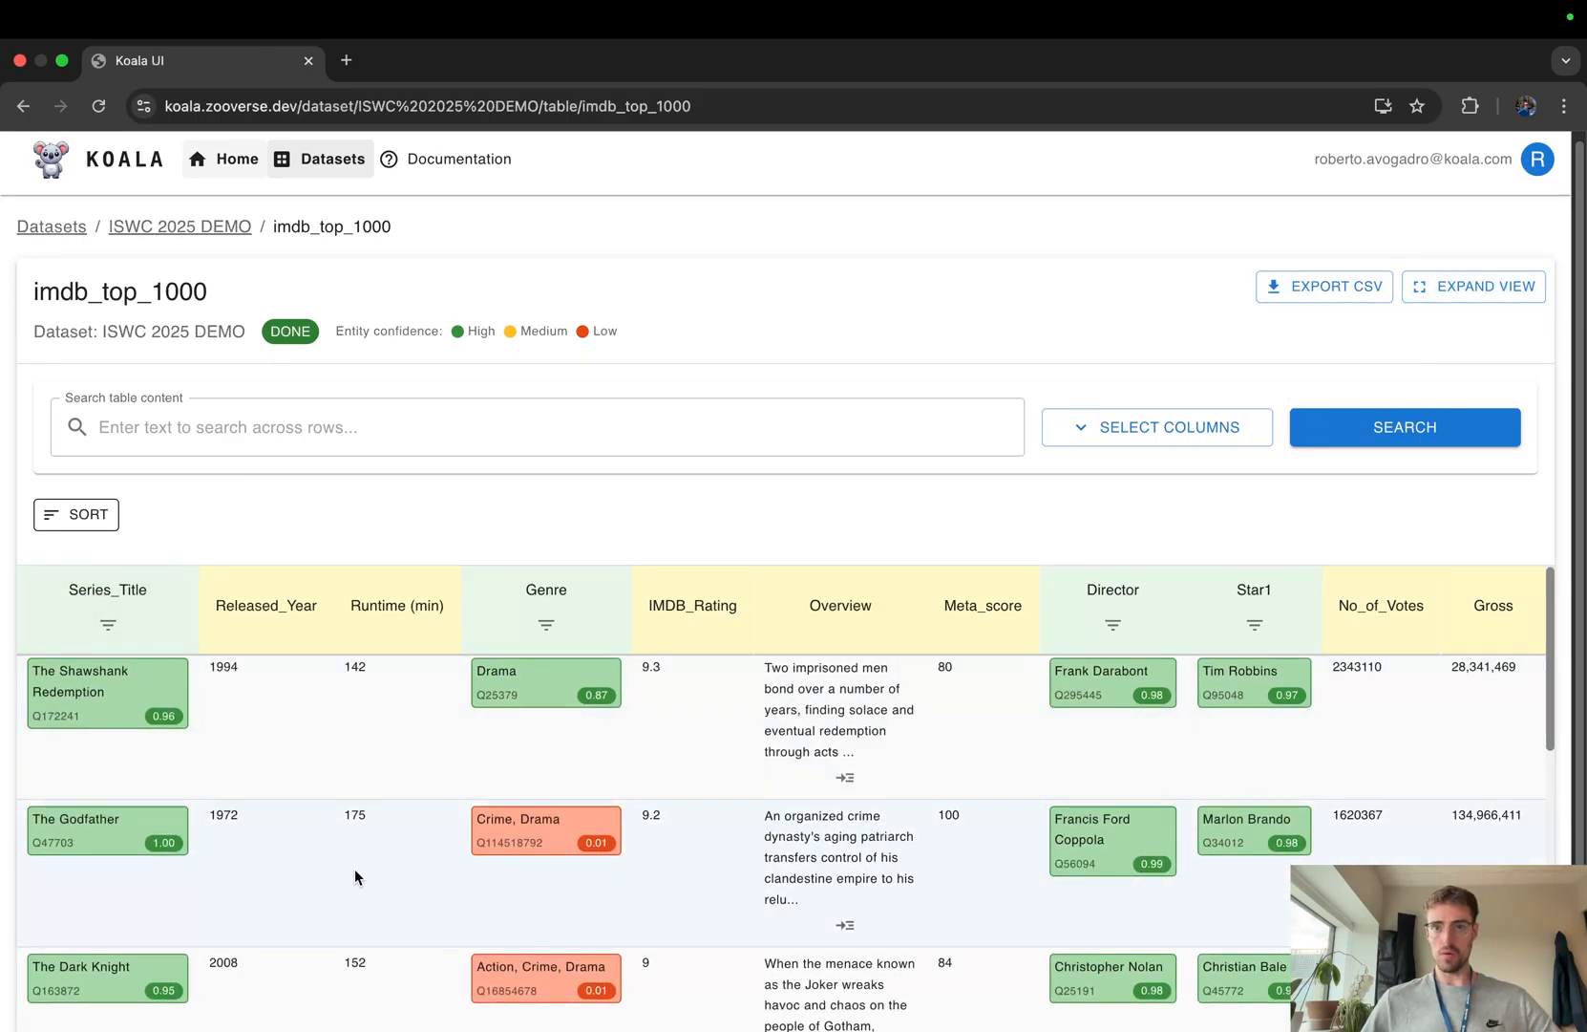
click(133, 829)
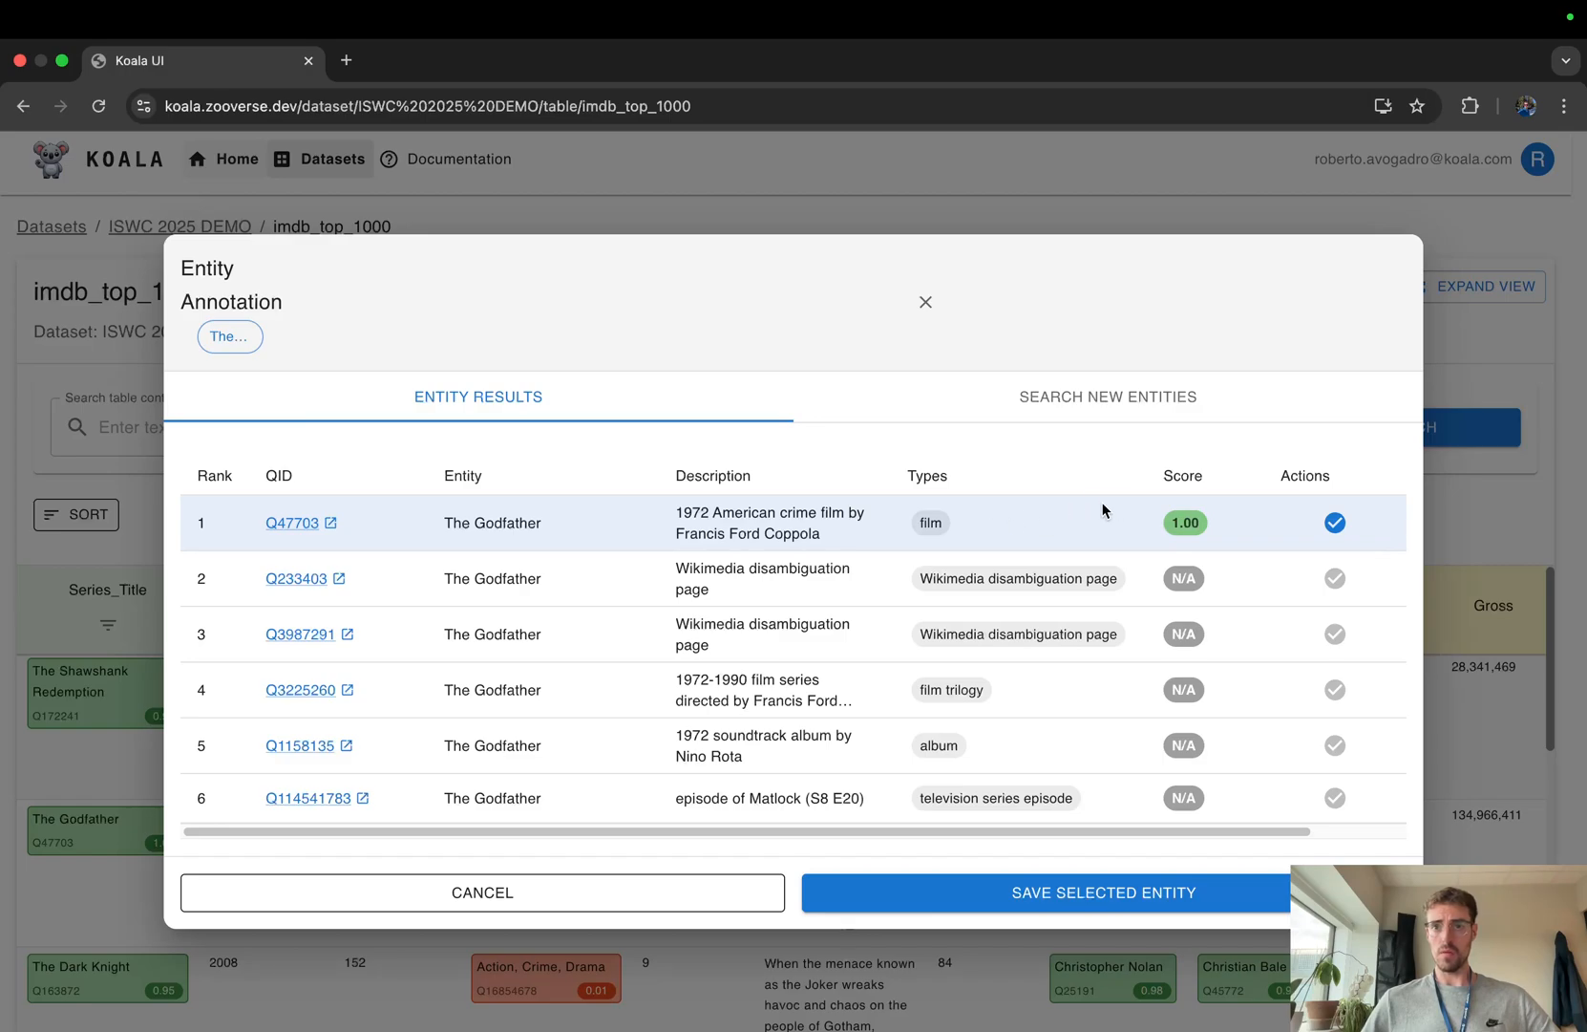
click(928, 304)
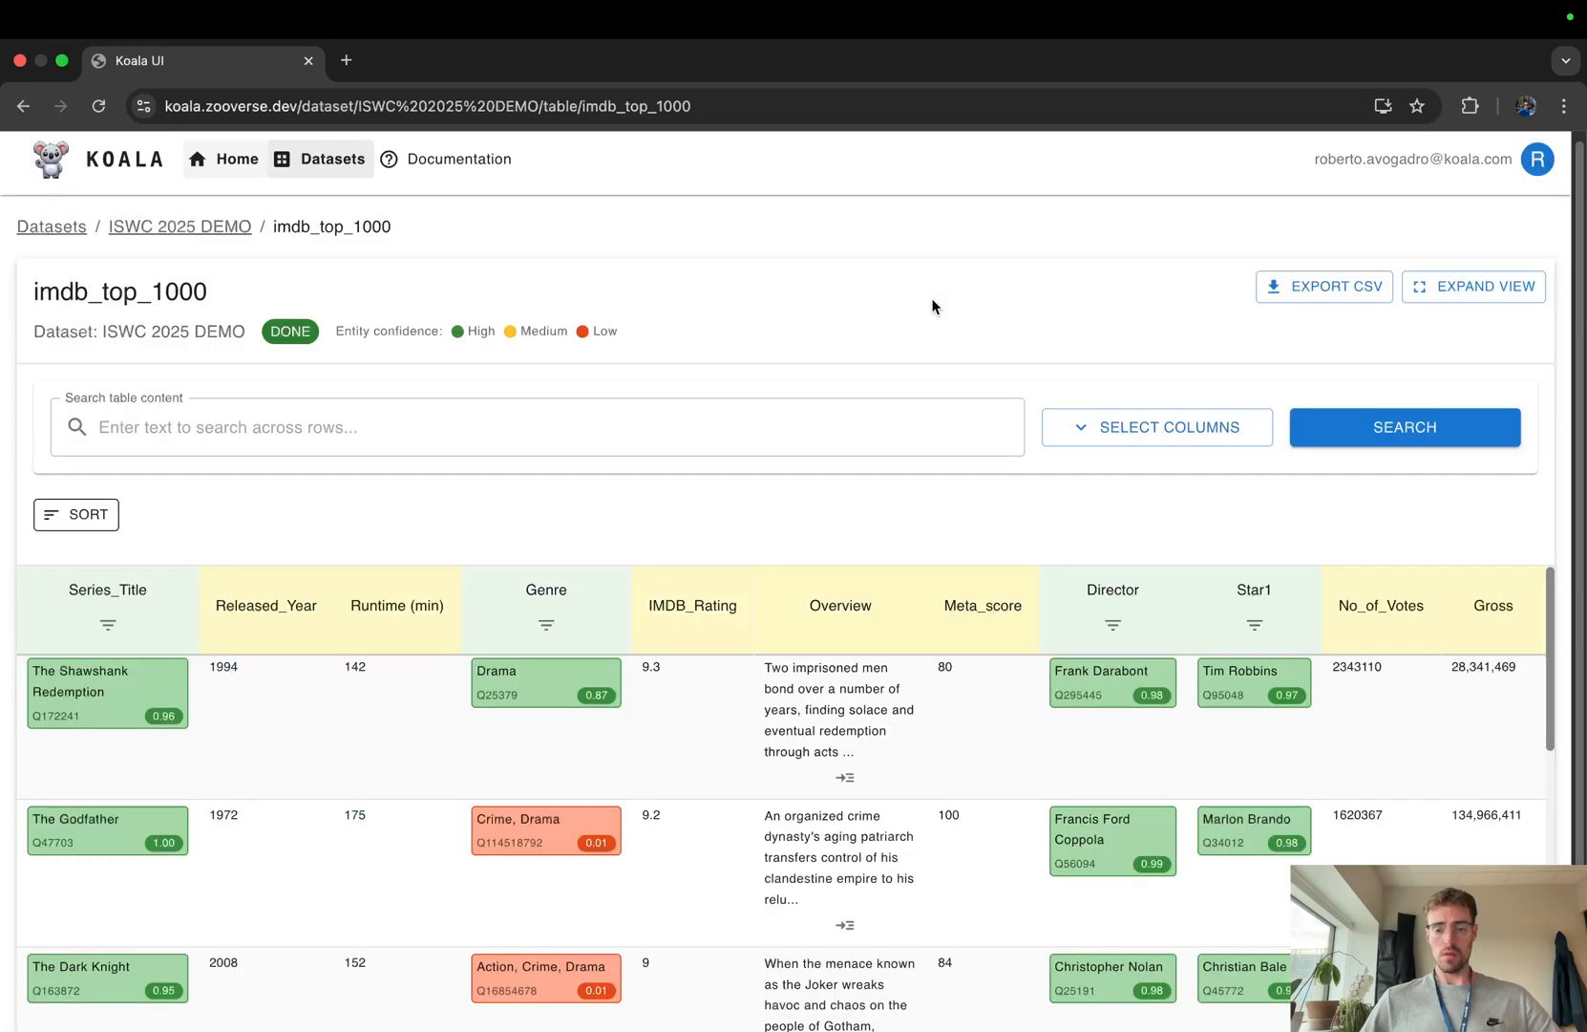